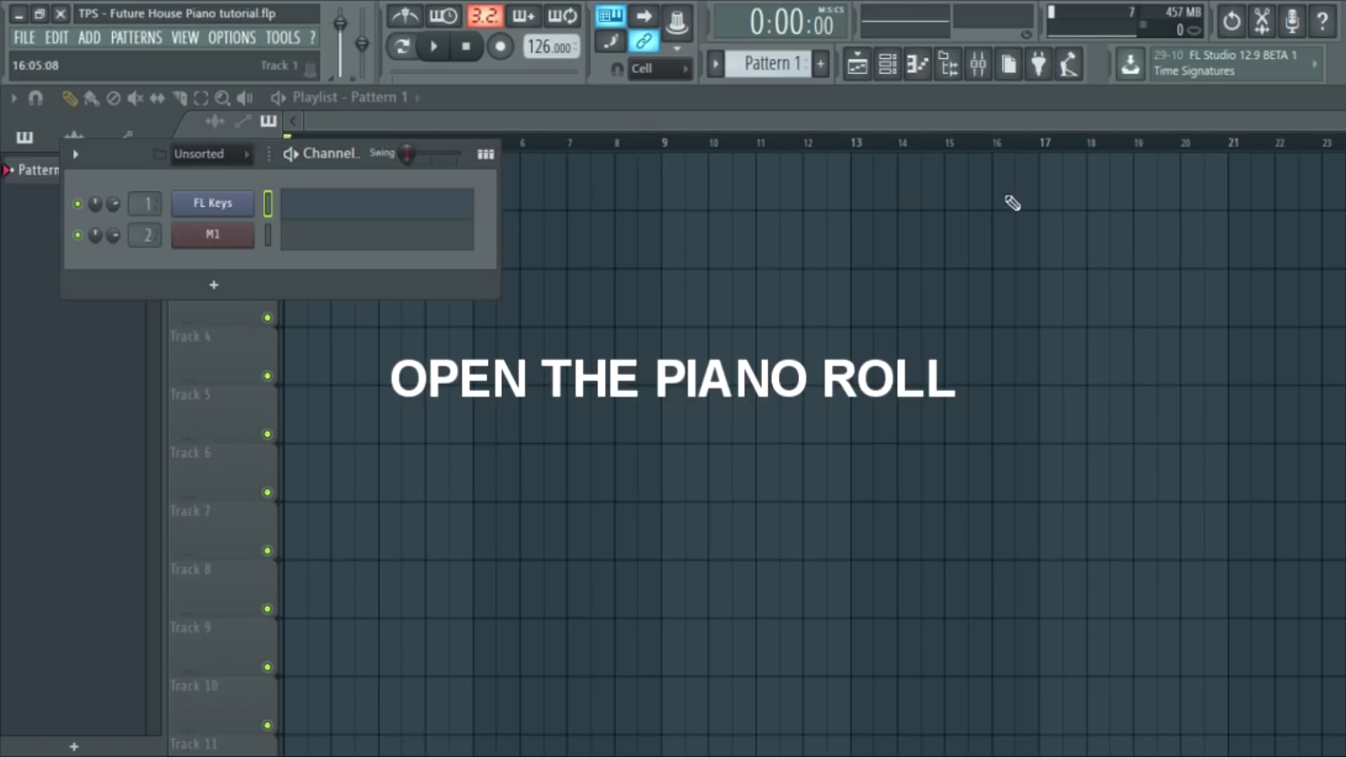
# Step: Open the FL Keys piano roll and draw an A4 note one bar long at the start of bar 1
pyautogui.click(312, 210)
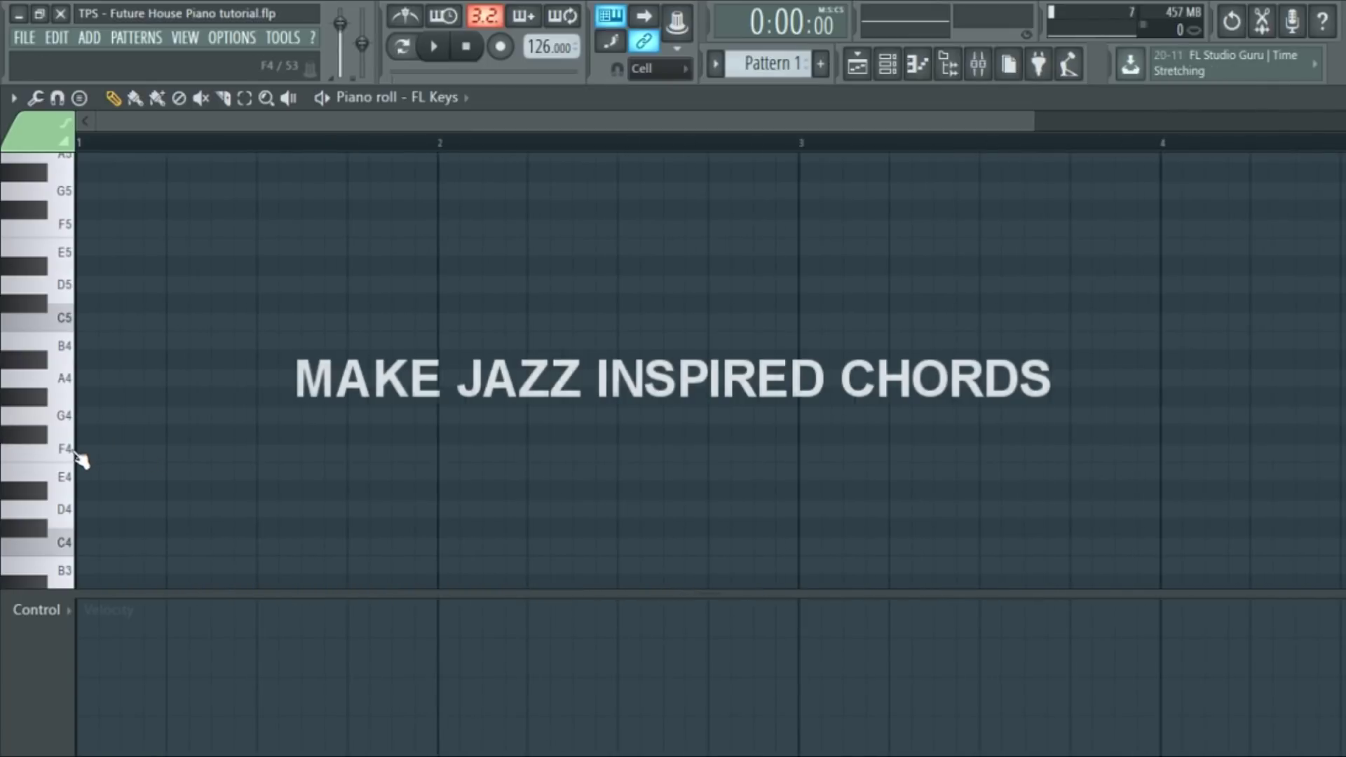
pyautogui.scroll(1, 80, 454)
pyautogui.moveTo(80, 453); pyautogui.dragTo(14, 337)
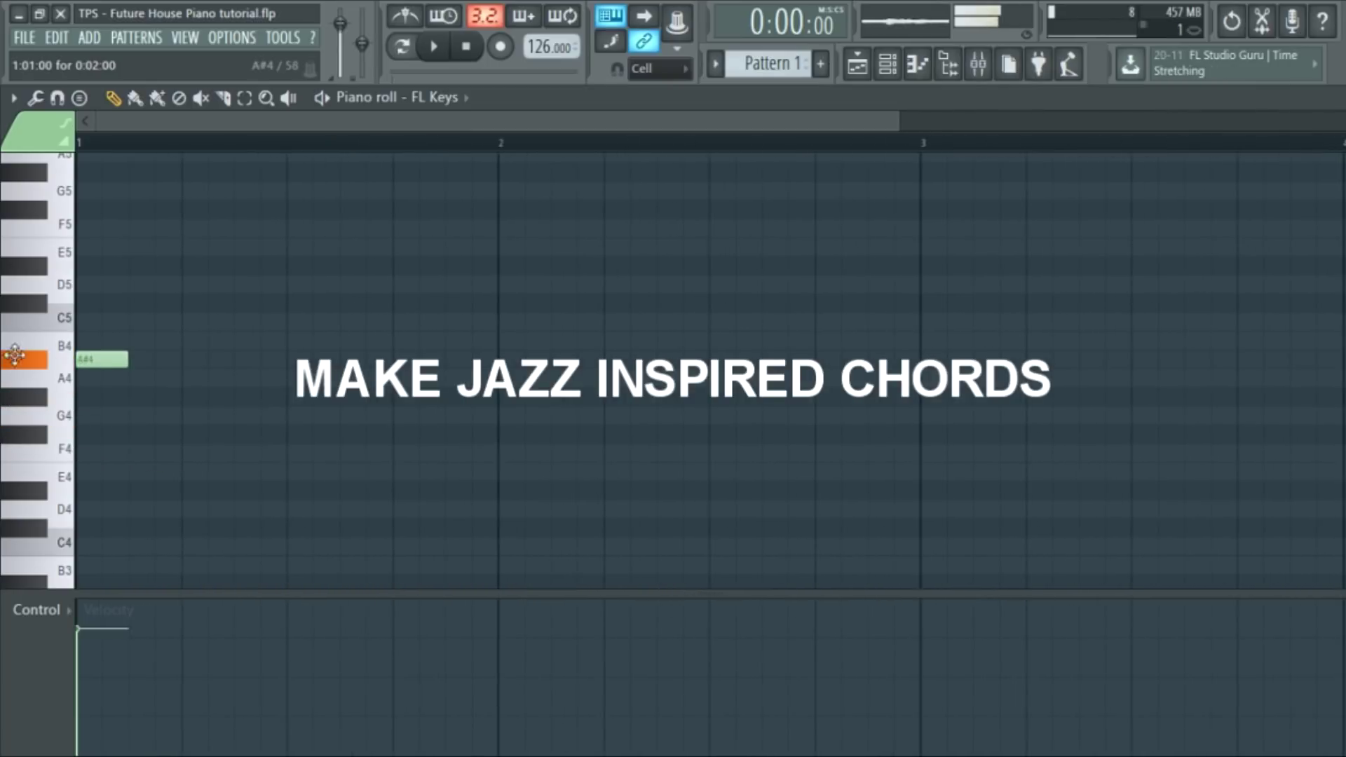
pyautogui.scroll(1, 52, 388)
pyautogui.press('space')
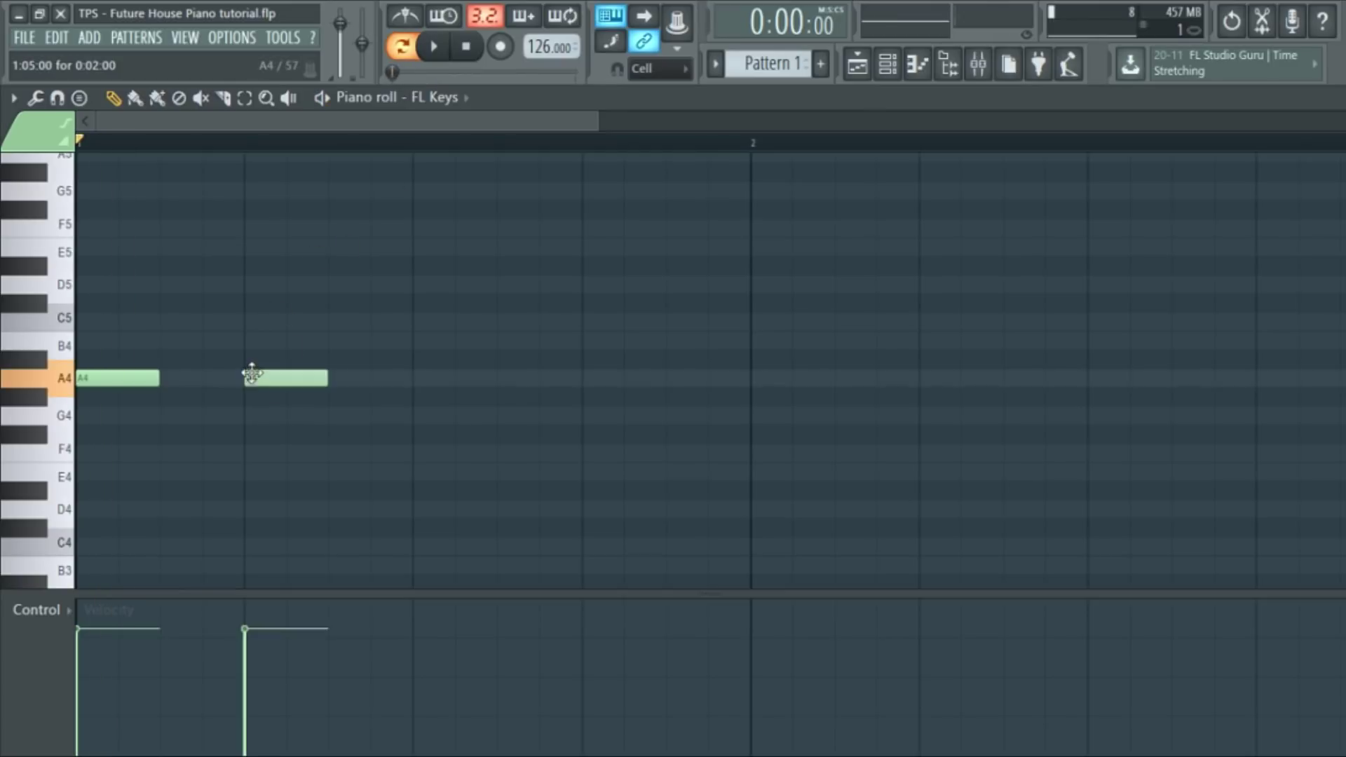
pyautogui.press('space')
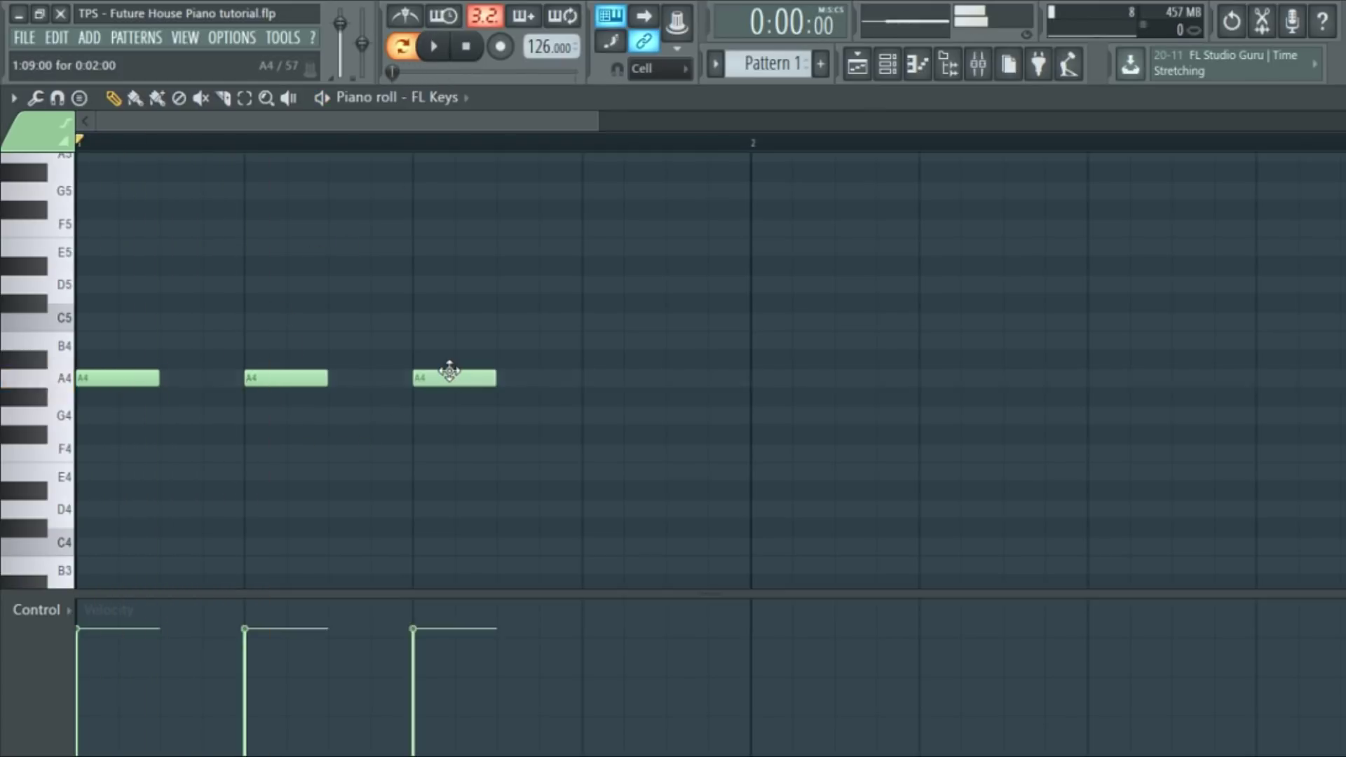
pyautogui.moveTo(152, 385); pyautogui.dragTo(729, 396)
pyautogui.press('space')
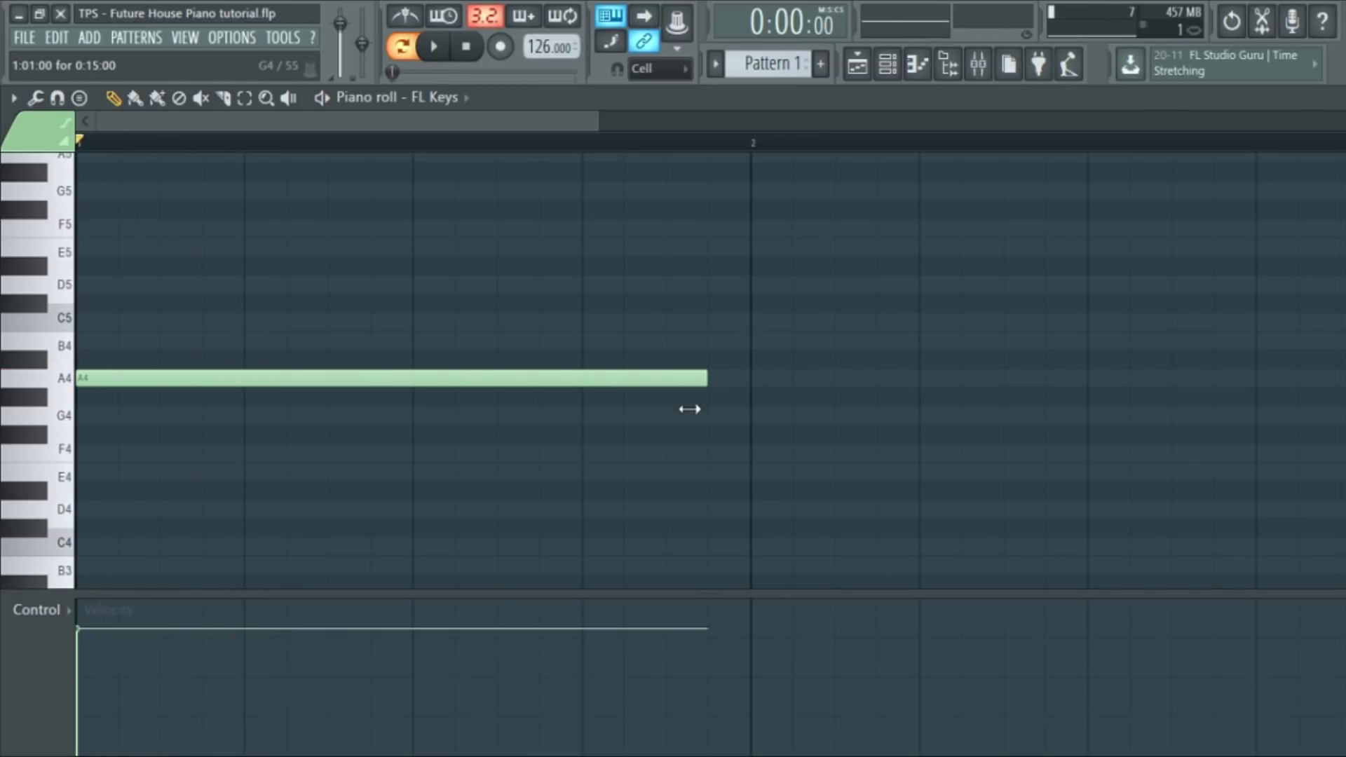
pyautogui.press('space')
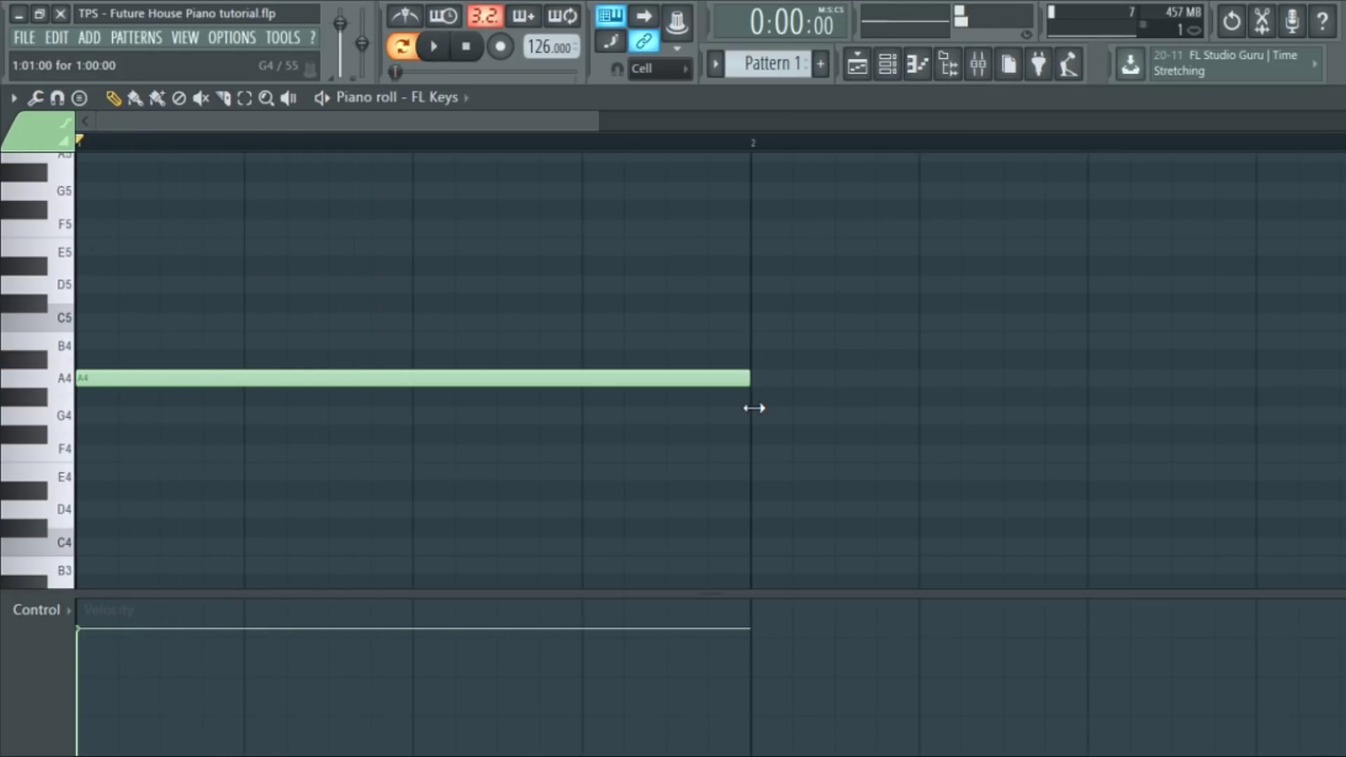
pyautogui.click(431, 320)
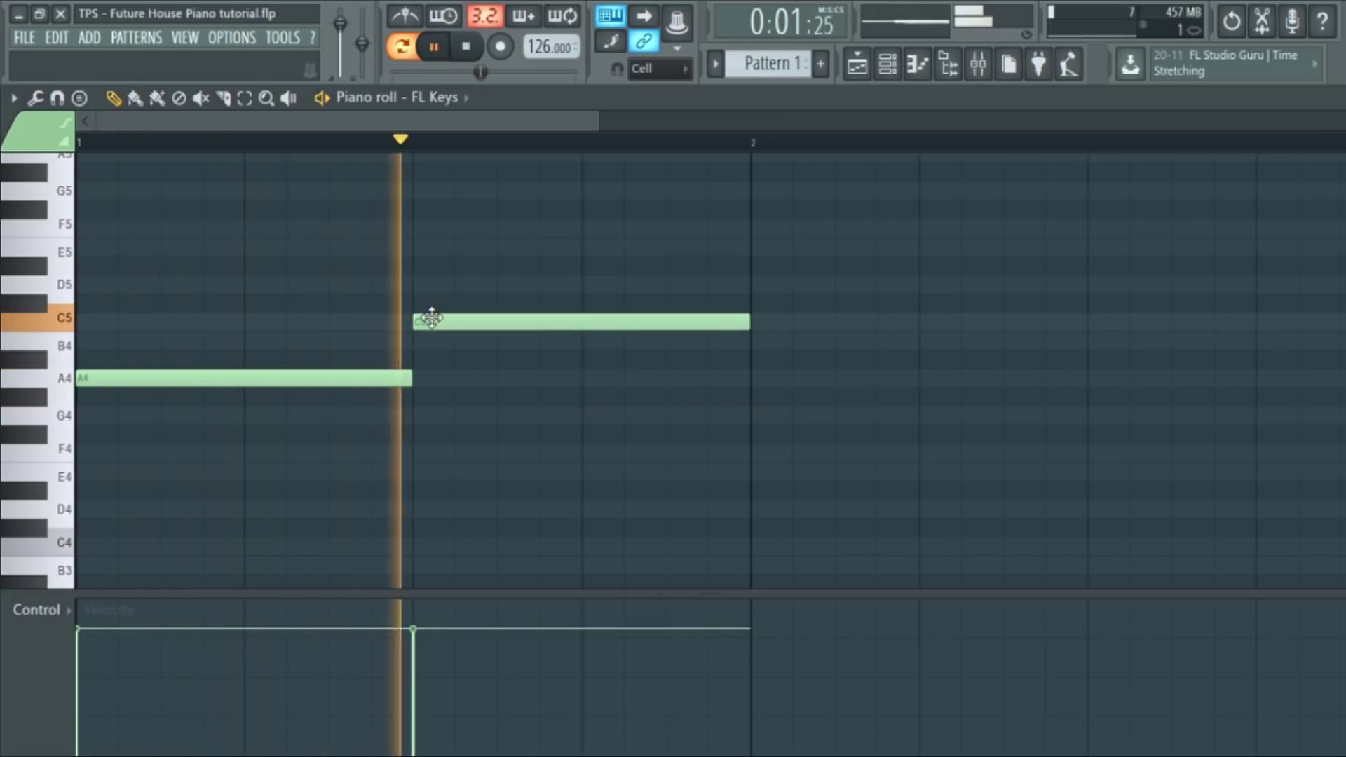
pyautogui.press('space')
pyautogui.rightClick(435, 321)
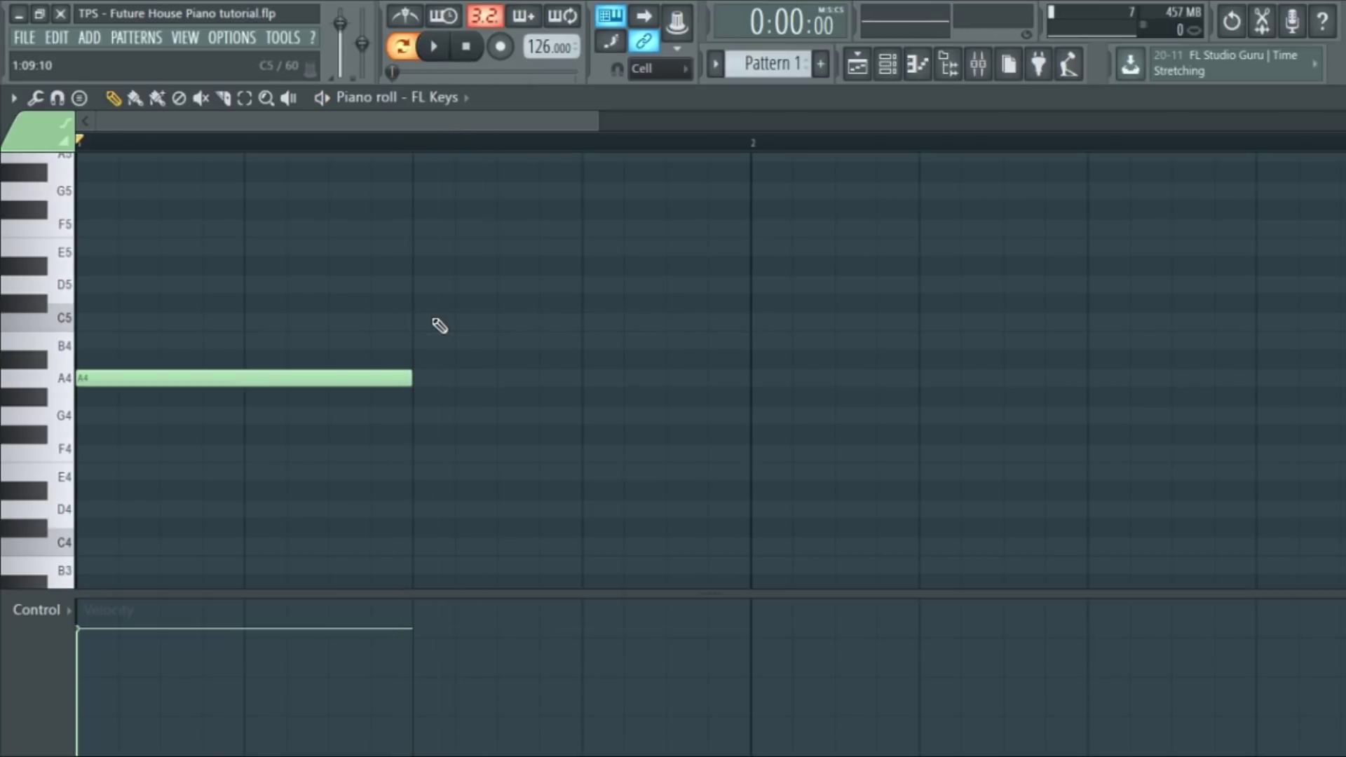
pyautogui.moveTo(414, 382); pyautogui.dragTo(747, 413)
# Step: Add a one-bar C5 note above the A4 note at the start of bar 1 and play it back
pyautogui.click(760, 344)
pyautogui.press('space')
pyautogui.moveTo(760, 344); pyautogui.dragTo(580, 255)
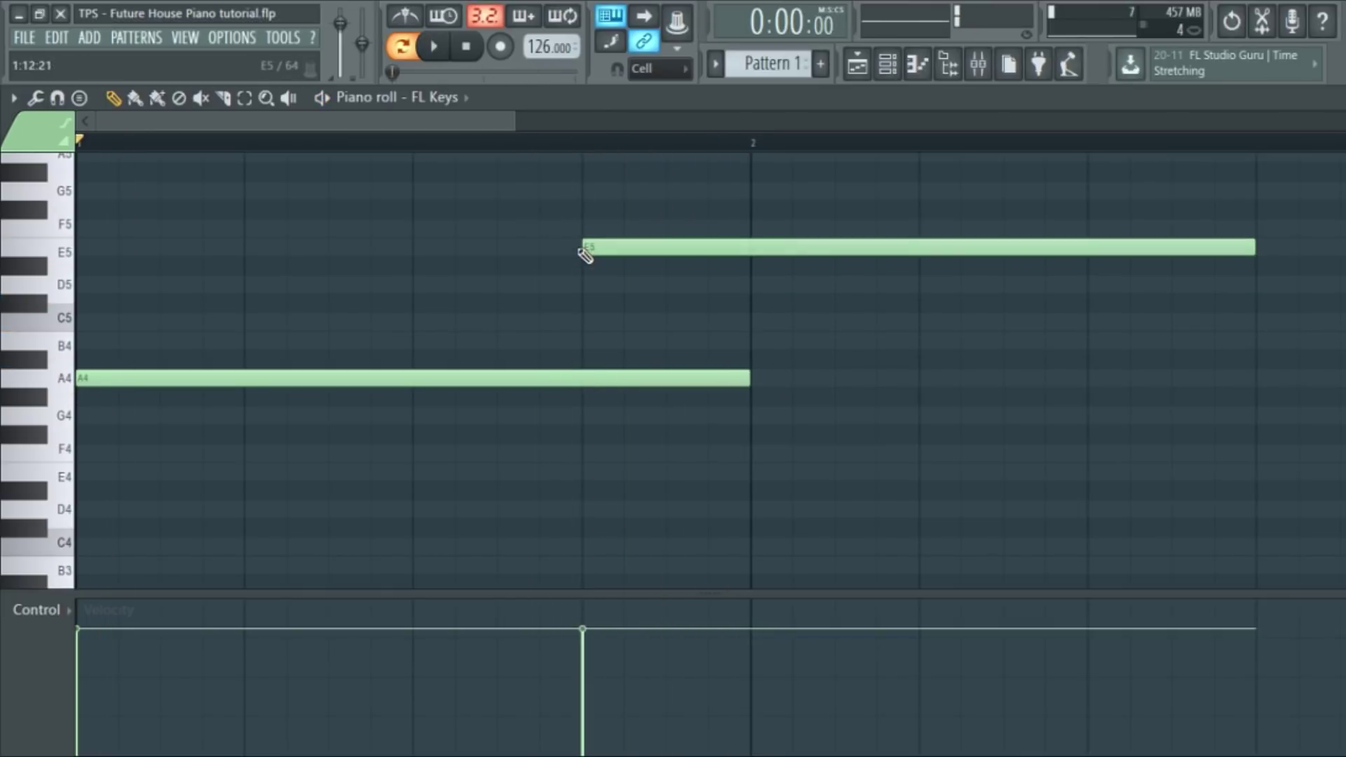
pyautogui.moveTo(653, 245); pyautogui.dragTo(79, 321)
pyautogui.press('space')
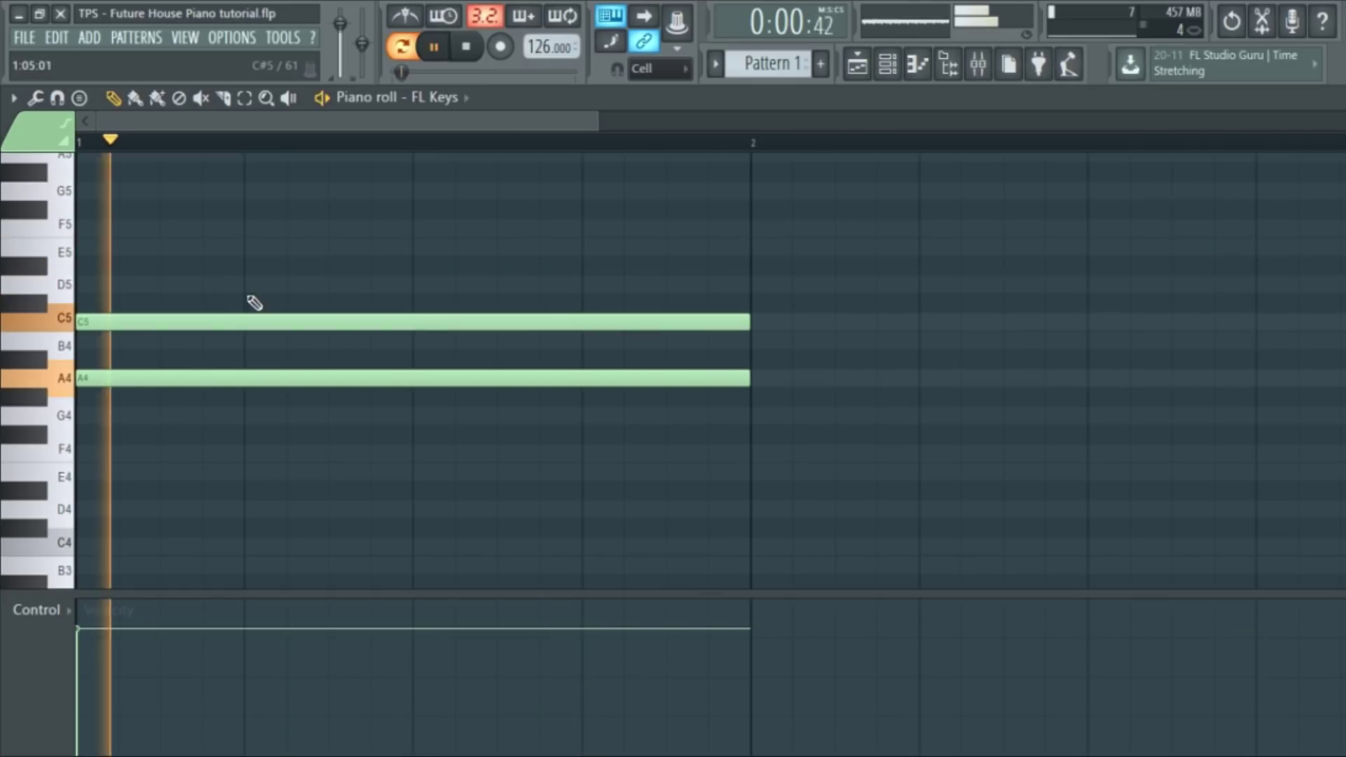
# Step: Complete the first chord with one-bar E5 and G5 notes at the start of bar 1 and play it back
pyautogui.scroll(-2, 256, 305)
pyautogui.press('space')
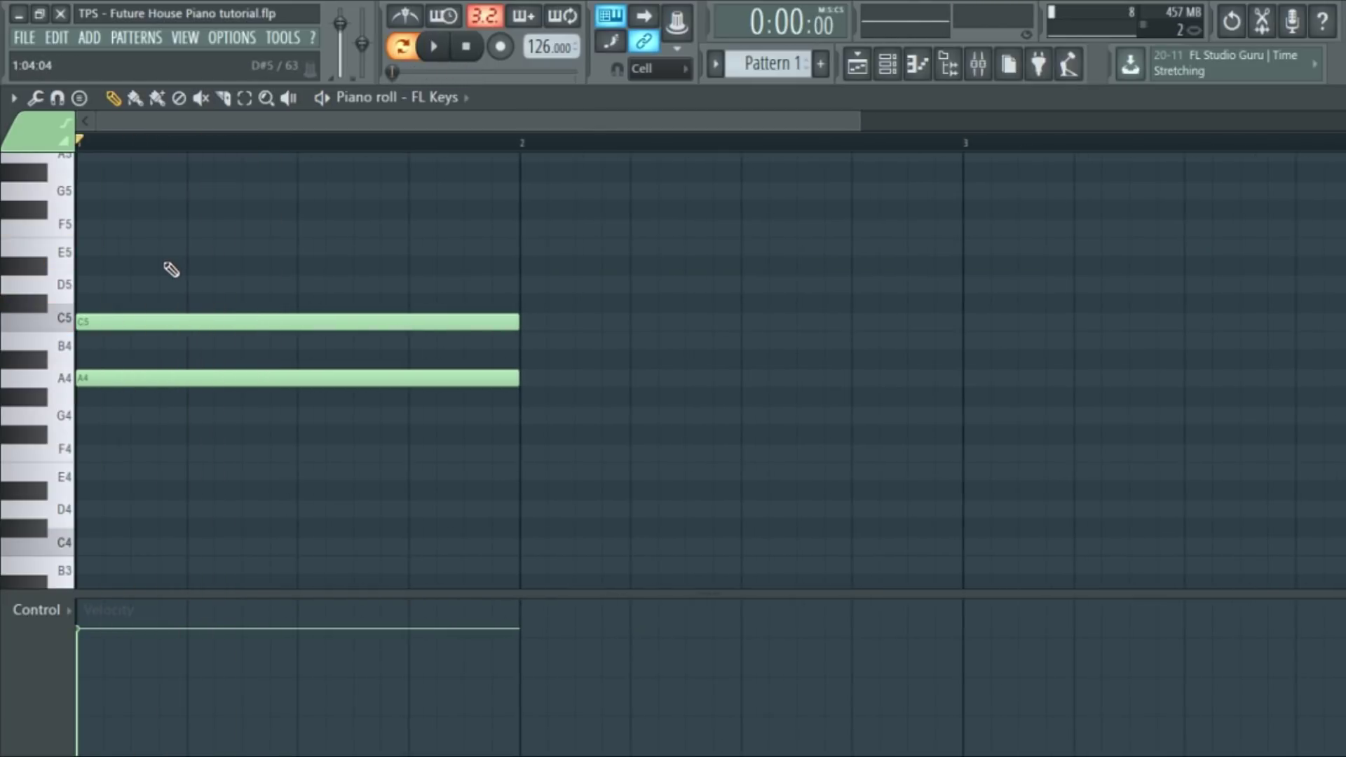
pyautogui.moveTo(79, 266); pyautogui.dragTo(78, 249)
pyautogui.press('space')
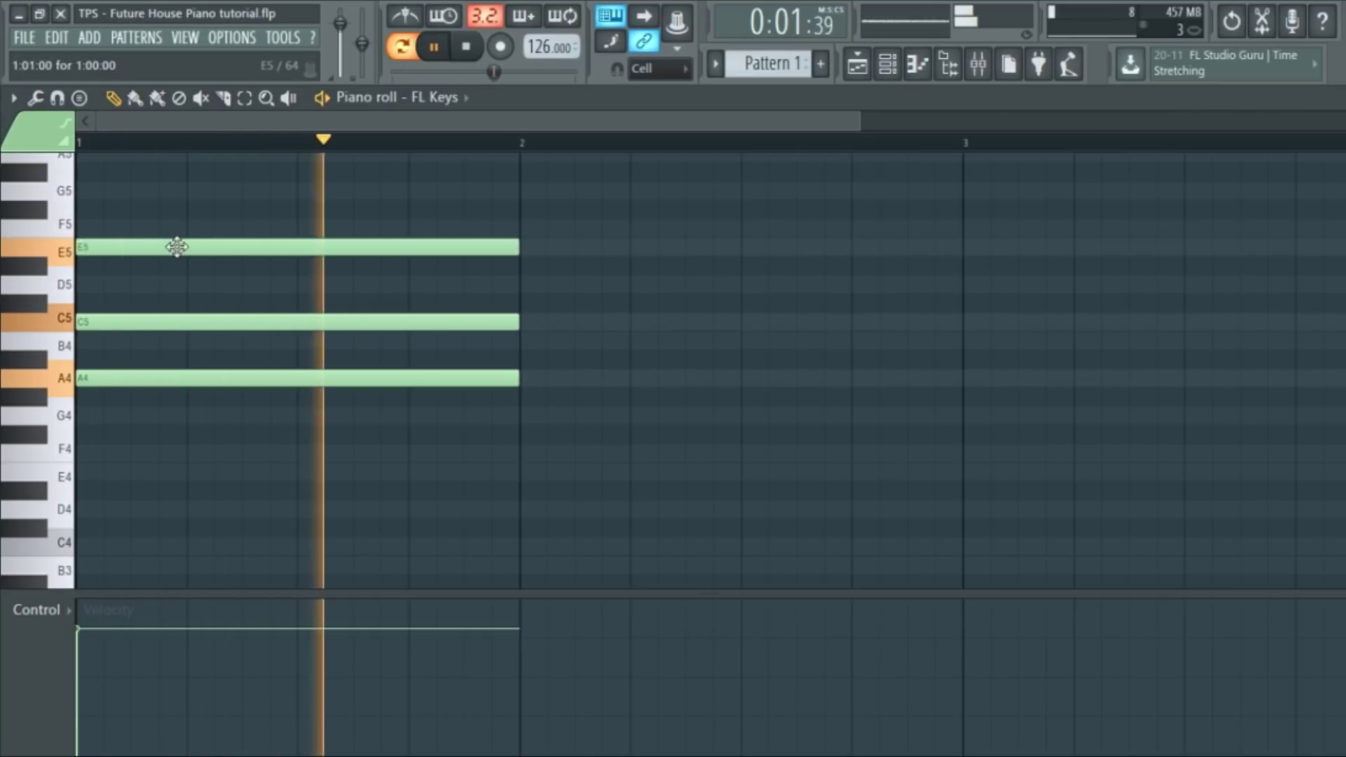
pyautogui.press('space')
pyautogui.scroll(2, 175, 252)
pyautogui.moveTo(174, 249); pyautogui.dragTo(128, 246)
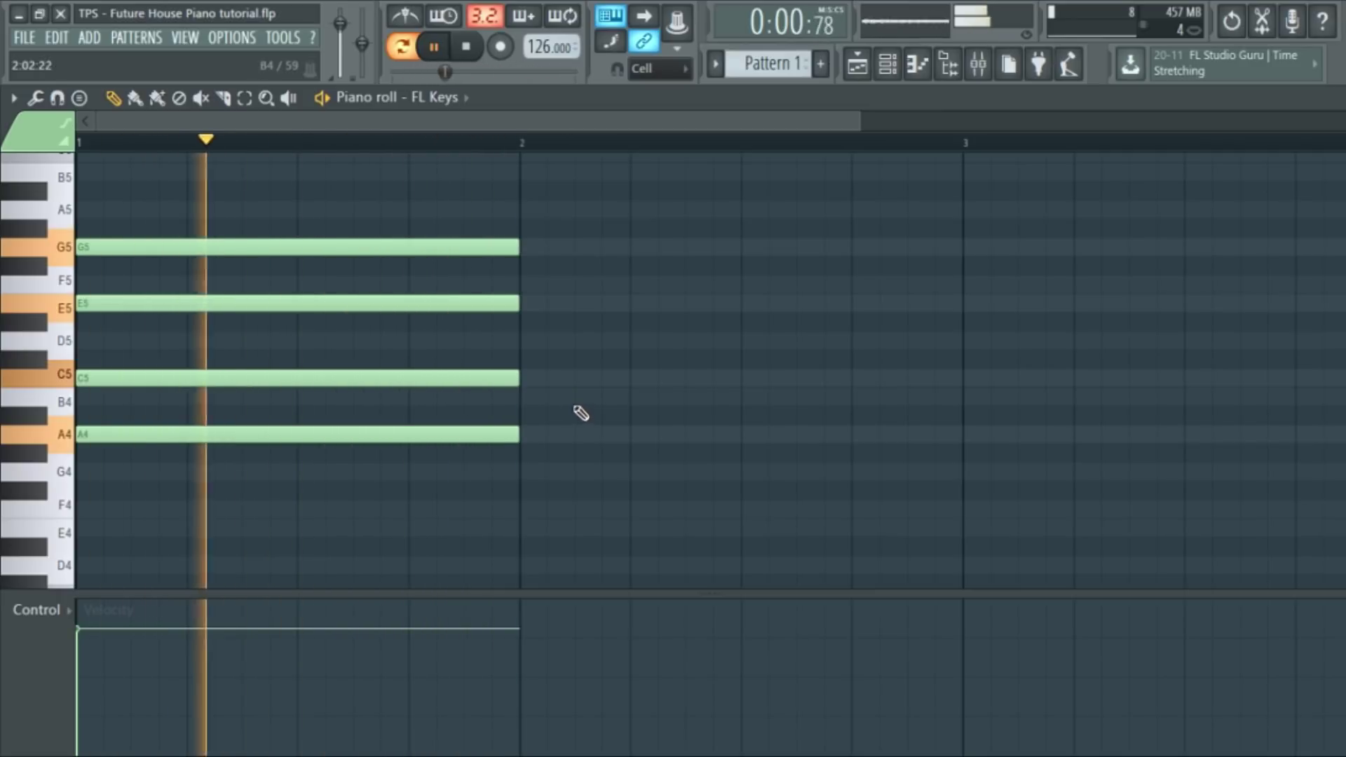
pyautogui.press('space')
# Step: Shorten all four notes of the first chord together to half a bar
pyautogui.moveTo(433, 460); pyautogui.dragTo(410, 242)
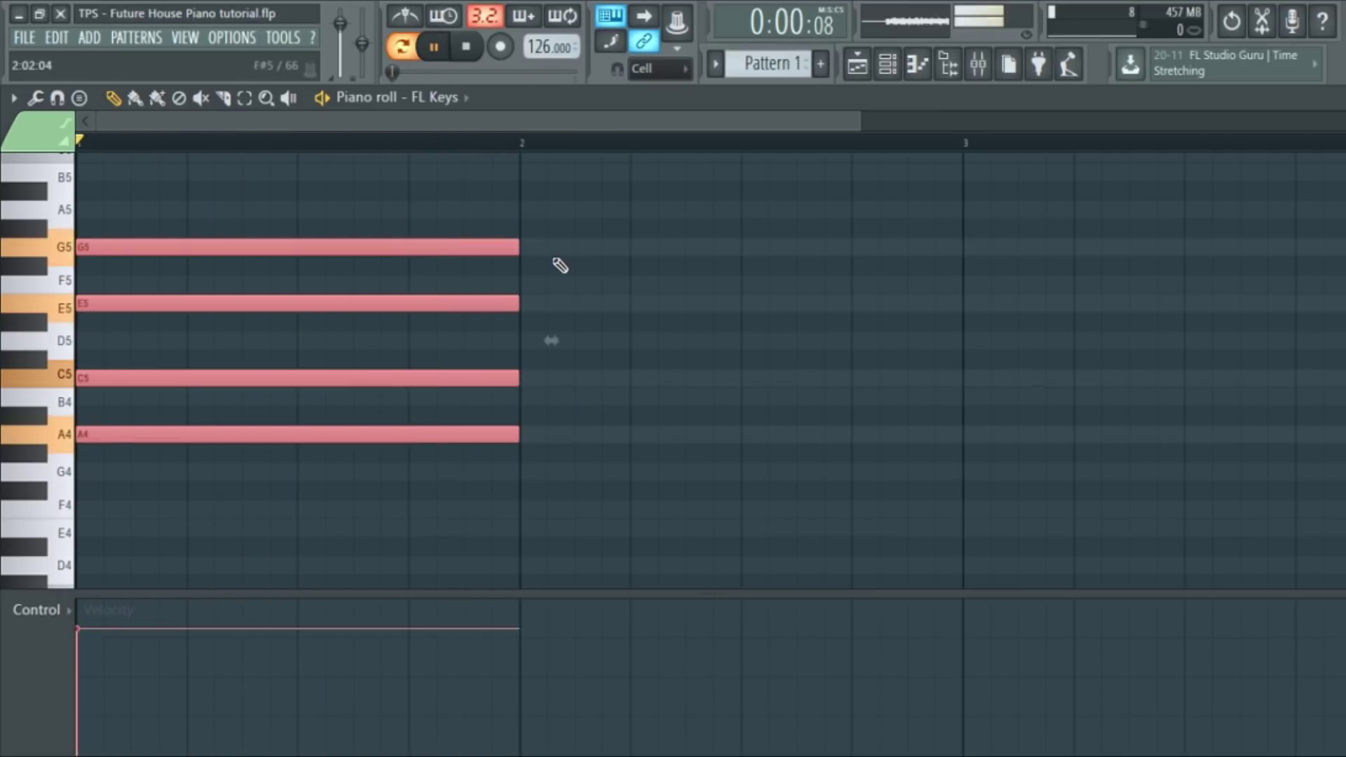
pyautogui.moveTo(523, 247); pyautogui.dragTo(299, 247)
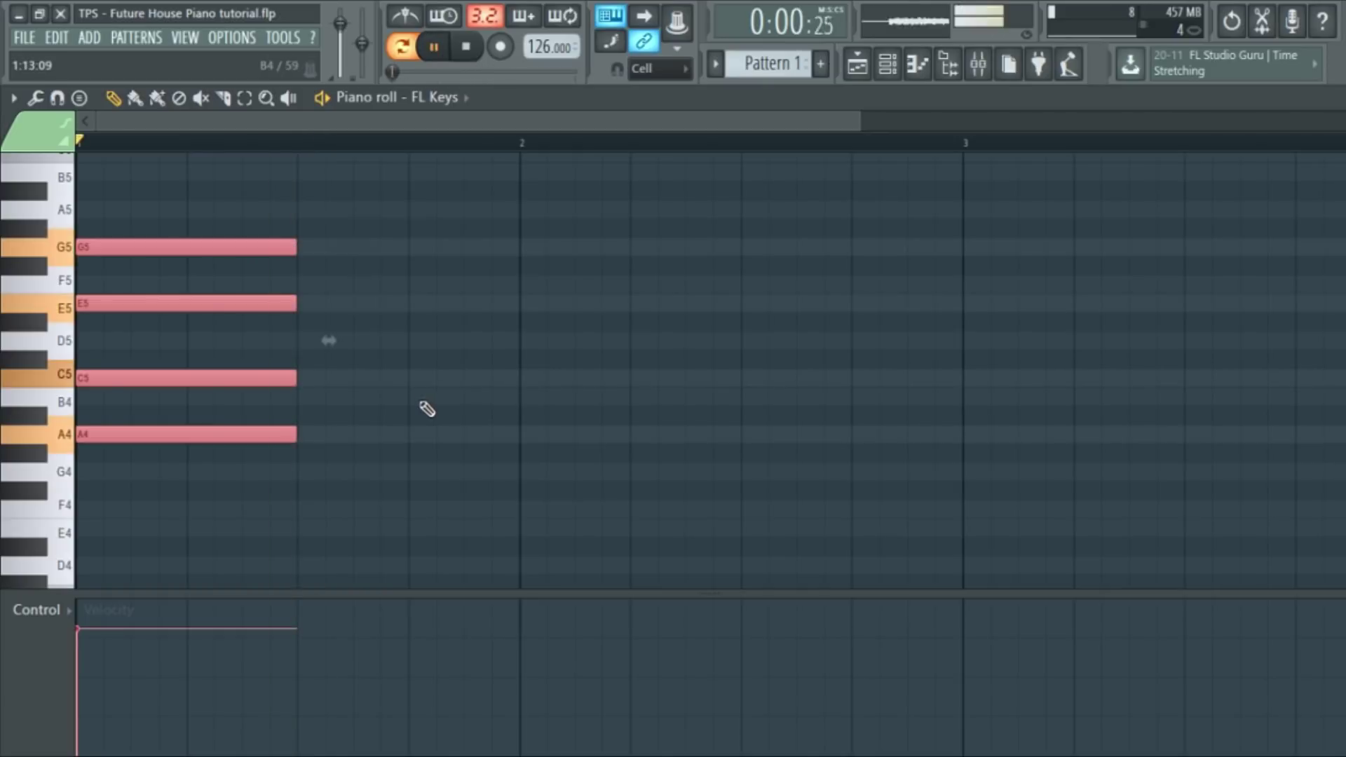
pyautogui.keyDown('ctrl'); pyautogui.click(390, 442); pyautogui.keyUp('ctrl')
pyautogui.press('space')
# Step: Build a half-bar chord of A4, C5, D5 and F#5 in the second half of bar 1 and play it back
pyautogui.click(310, 471)
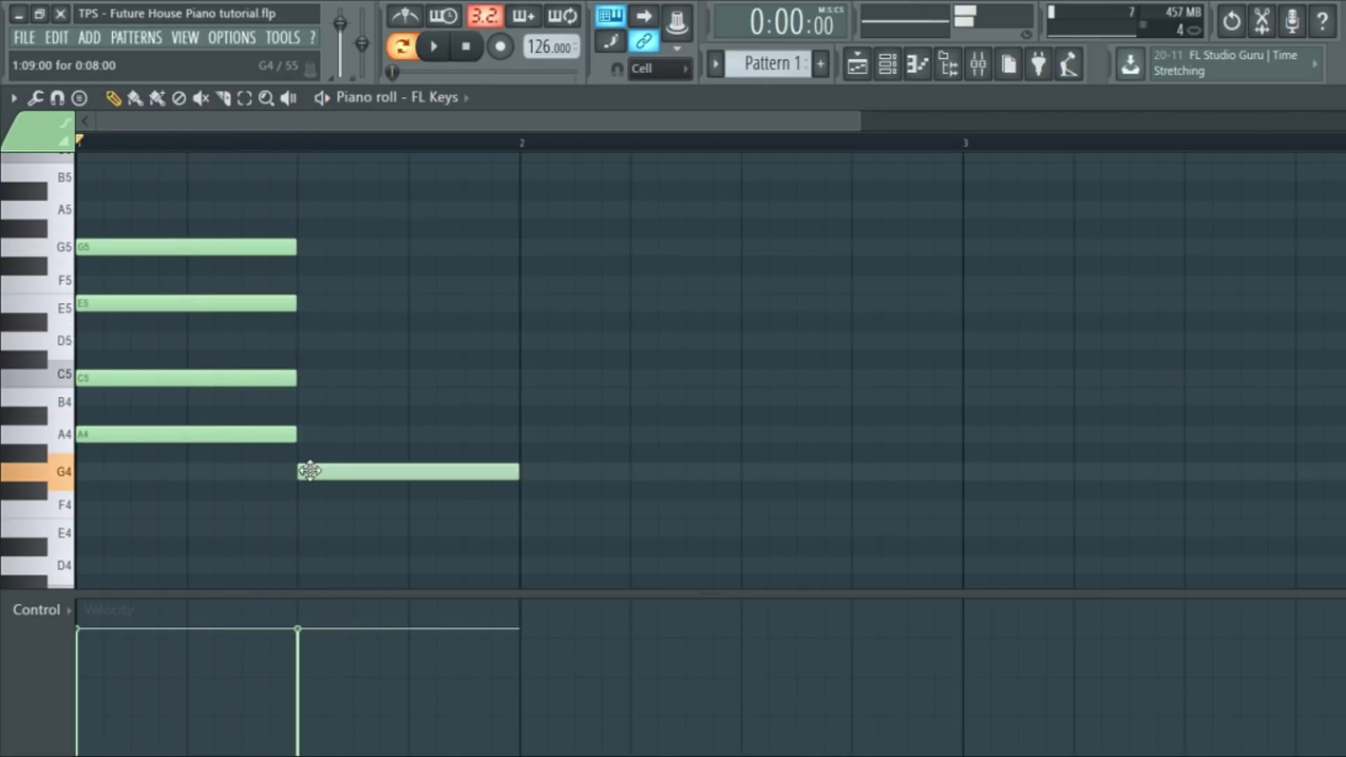
pyautogui.moveTo(310, 472); pyautogui.dragTo(310, 423)
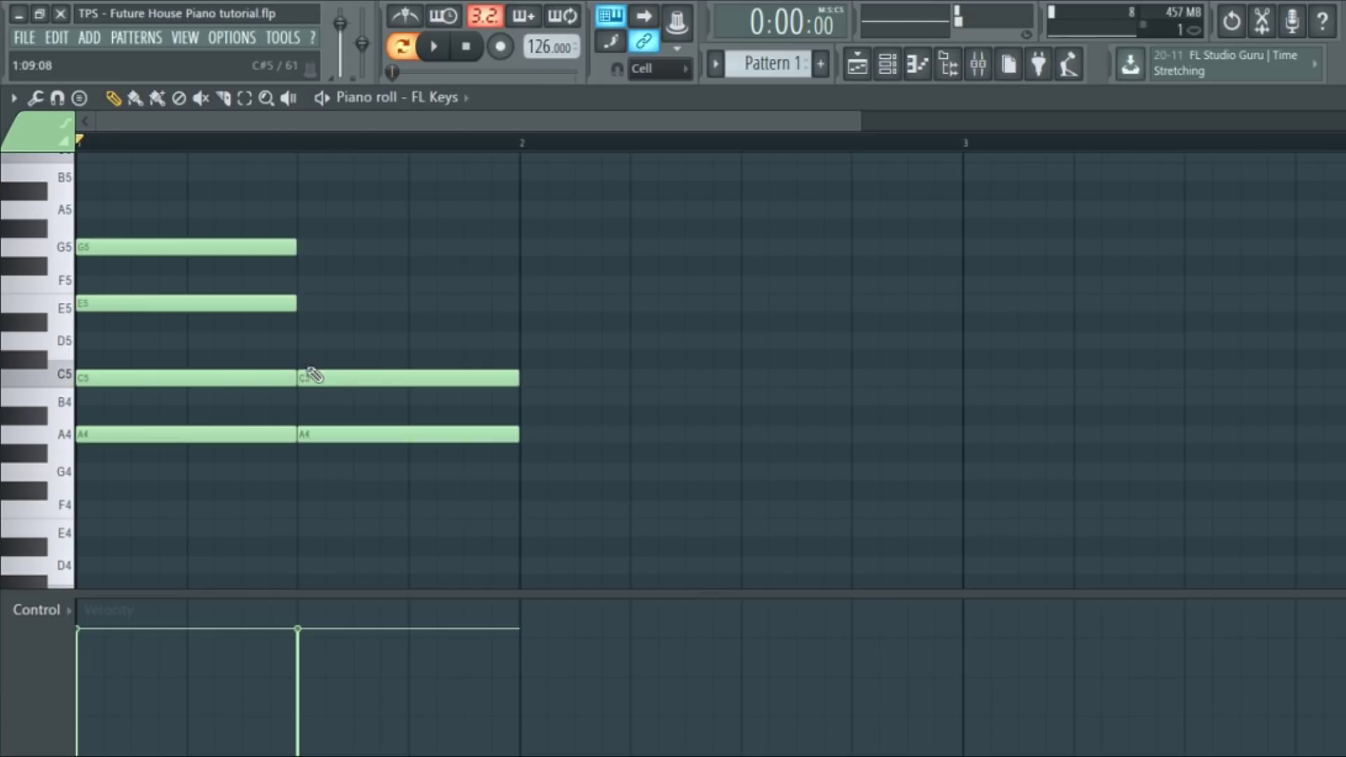
pyautogui.moveTo(310, 346); pyautogui.dragTo(311, 344)
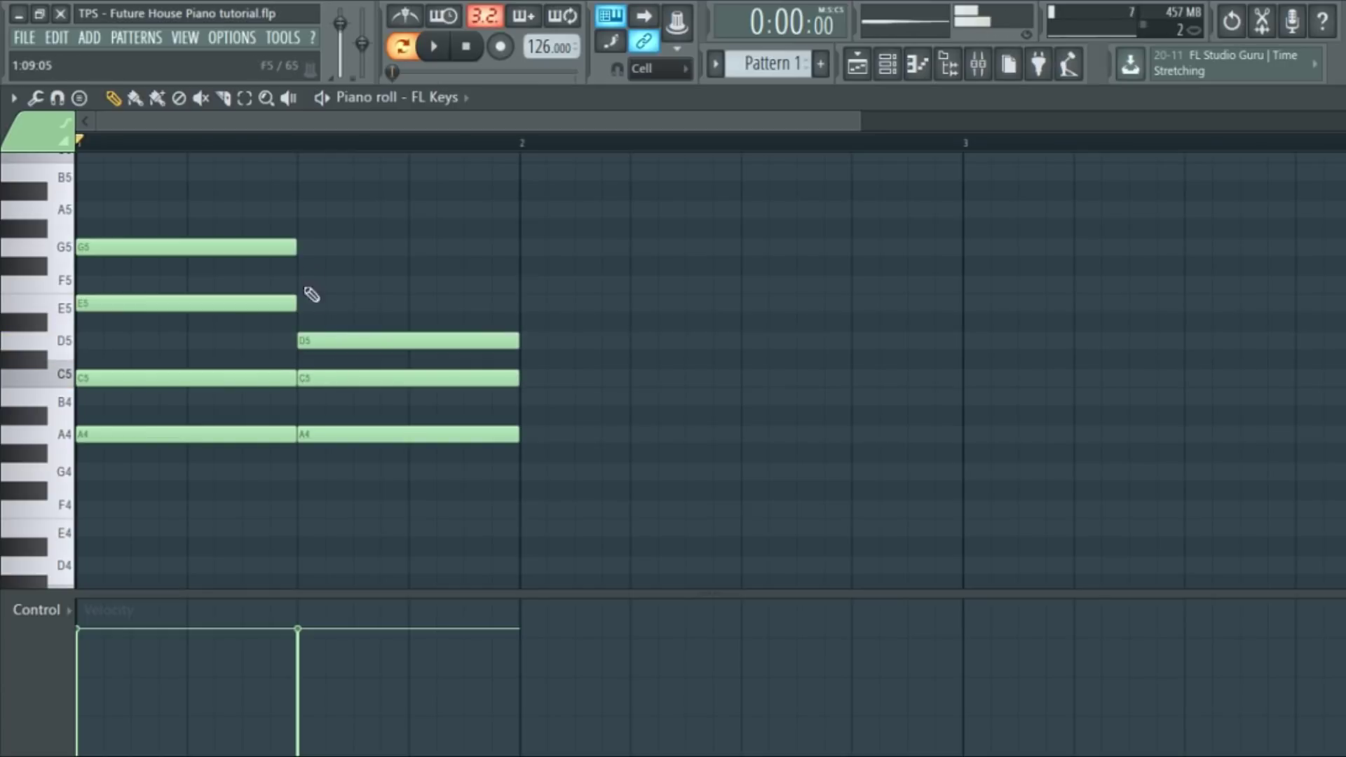
pyautogui.click(307, 286)
pyautogui.moveTo(306, 289); pyautogui.dragTo(309, 267)
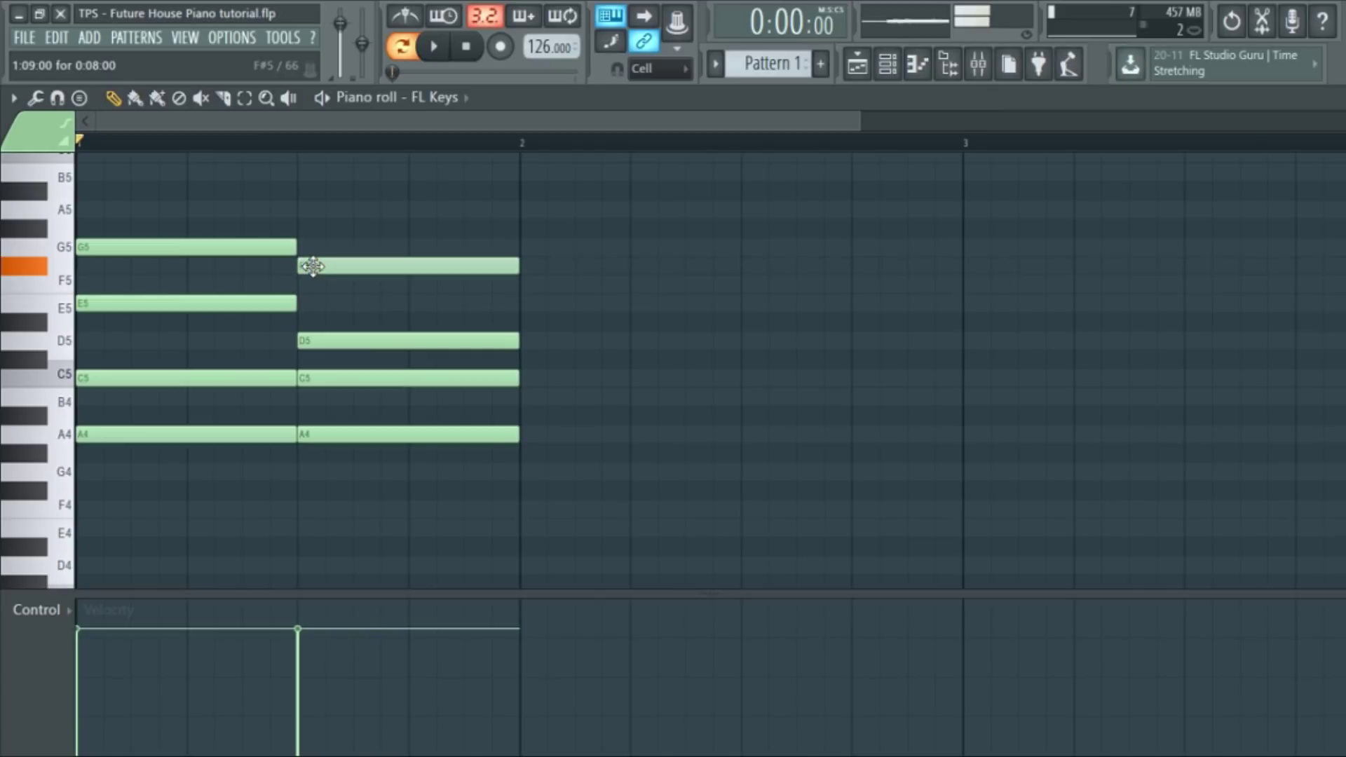
pyautogui.press('space')
pyautogui.press('space')
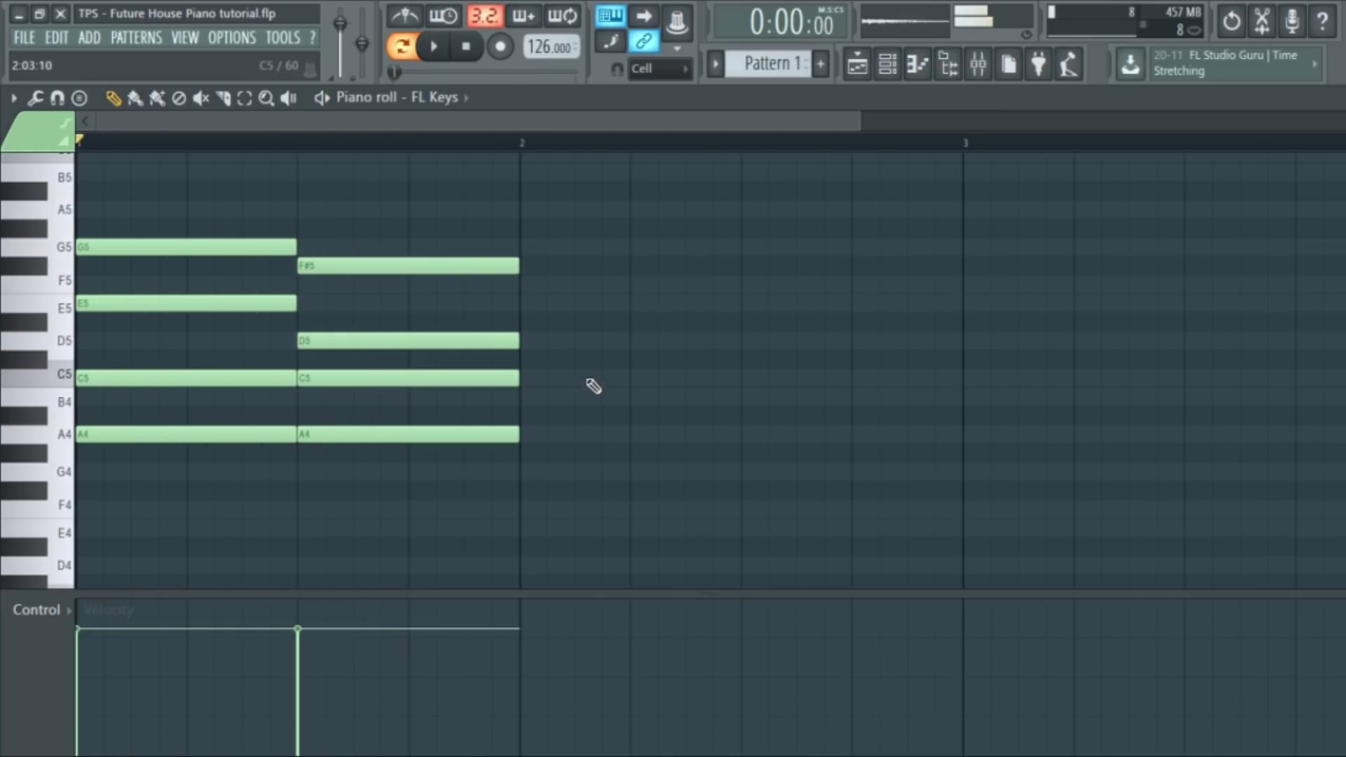
# Step: Build a half-bar chord of G4, B4, D5 and F#5 in the first half of bar 2 and play back the progression
pyautogui.click(524, 472)
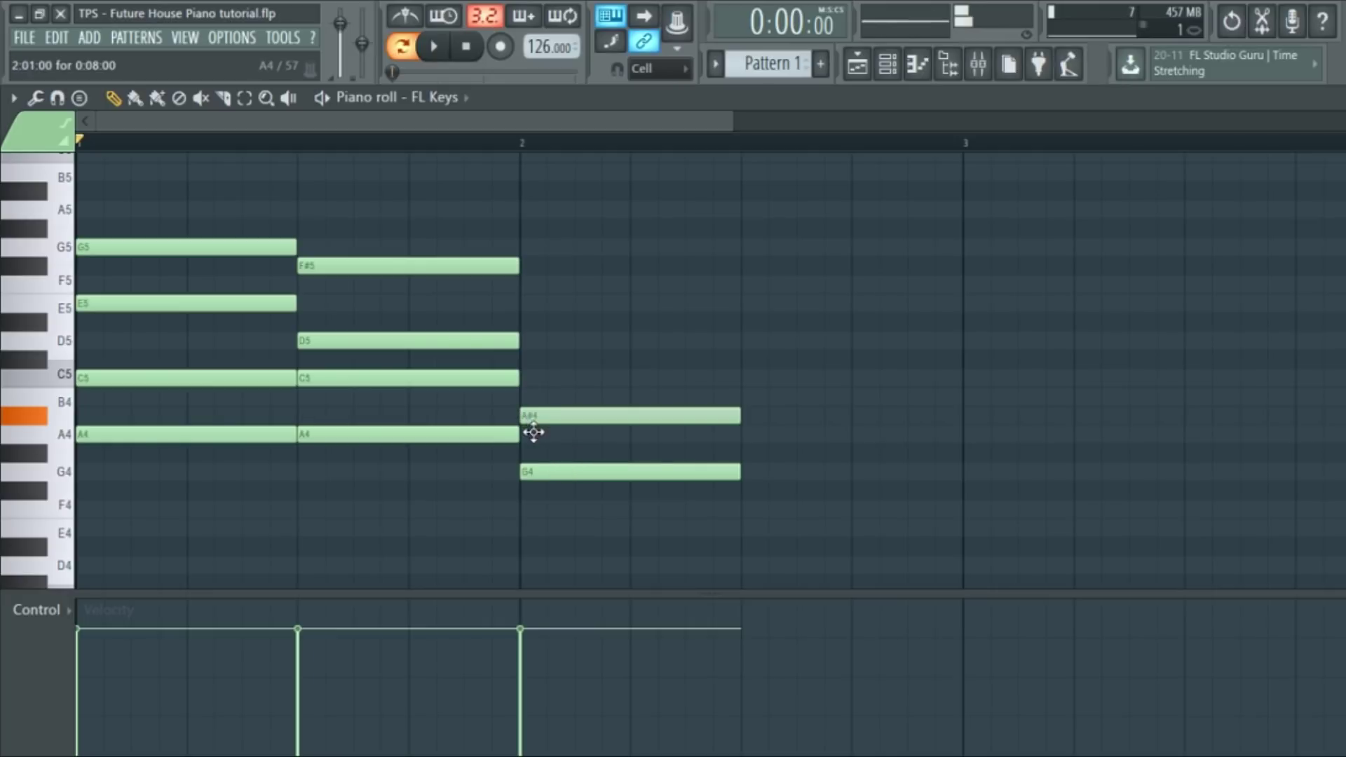
pyautogui.moveTo(534, 403); pyautogui.dragTo(534, 381)
pyautogui.moveTo(544, 324); pyautogui.dragTo(553, 346)
pyautogui.press('space')
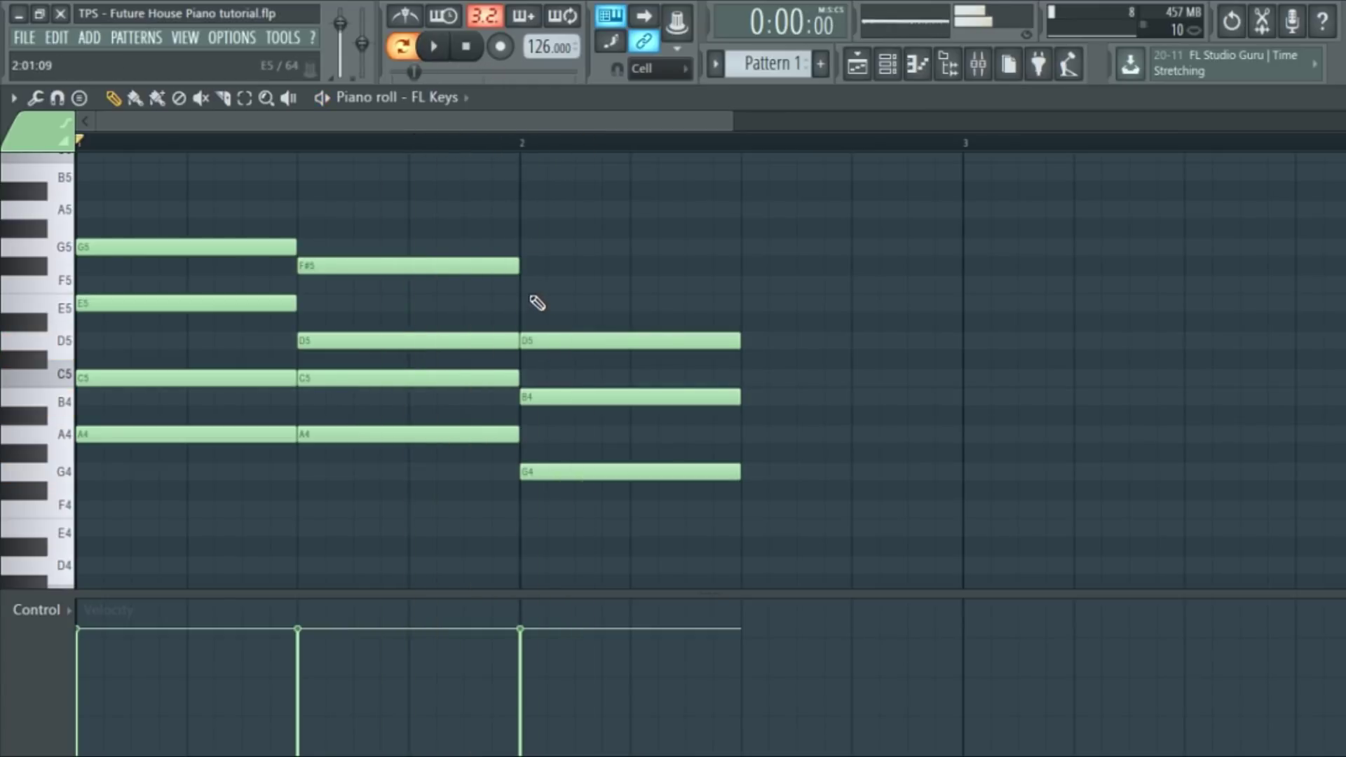
pyautogui.press('space')
pyautogui.moveTo(547, 291); pyautogui.dragTo(553, 265)
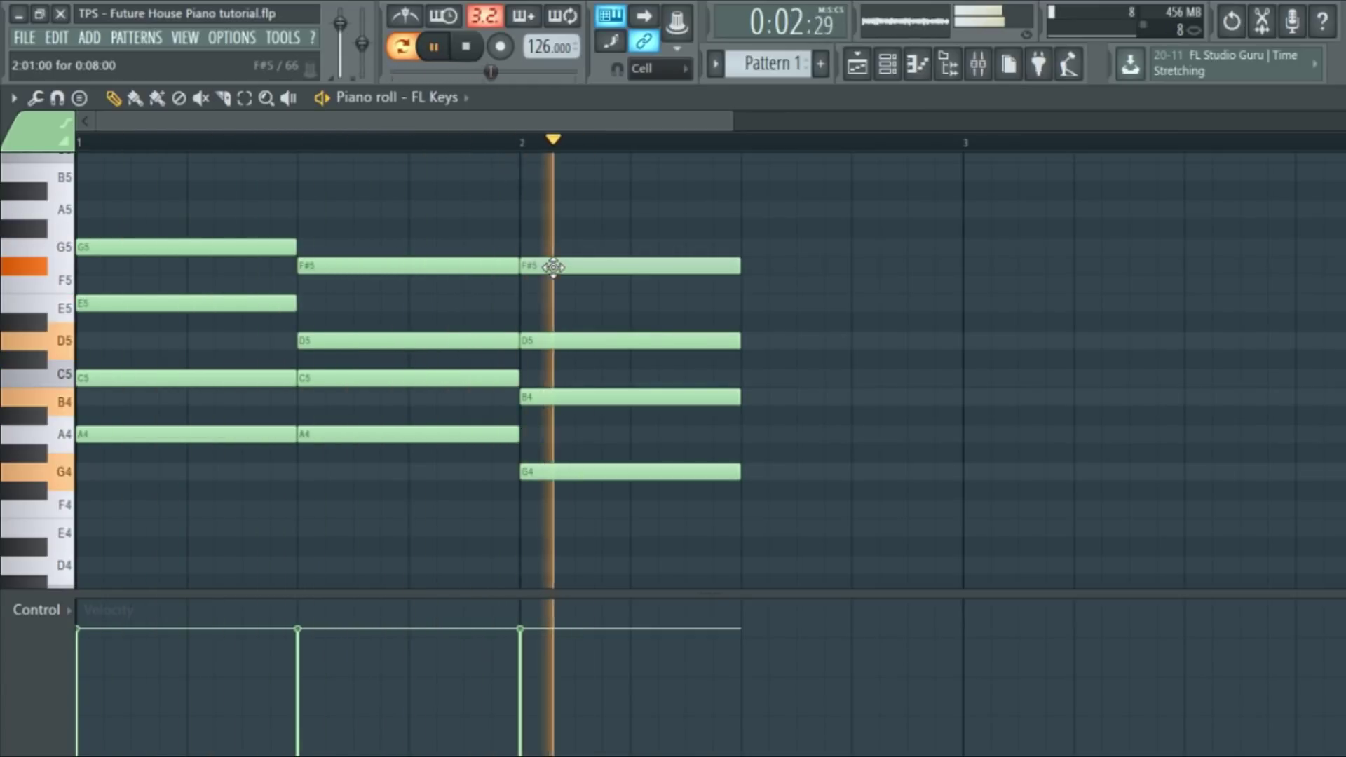
pyautogui.press('space')
pyautogui.press('space')
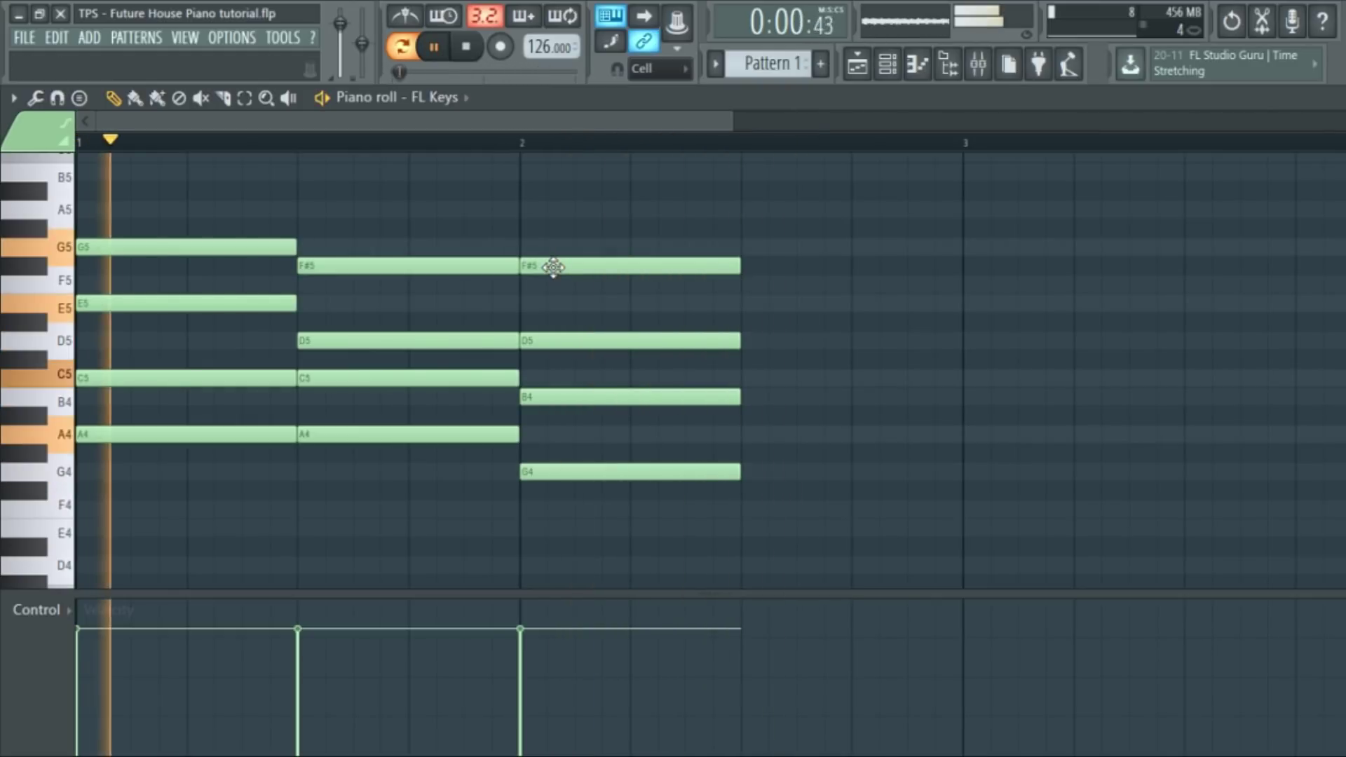
pyautogui.press('space')
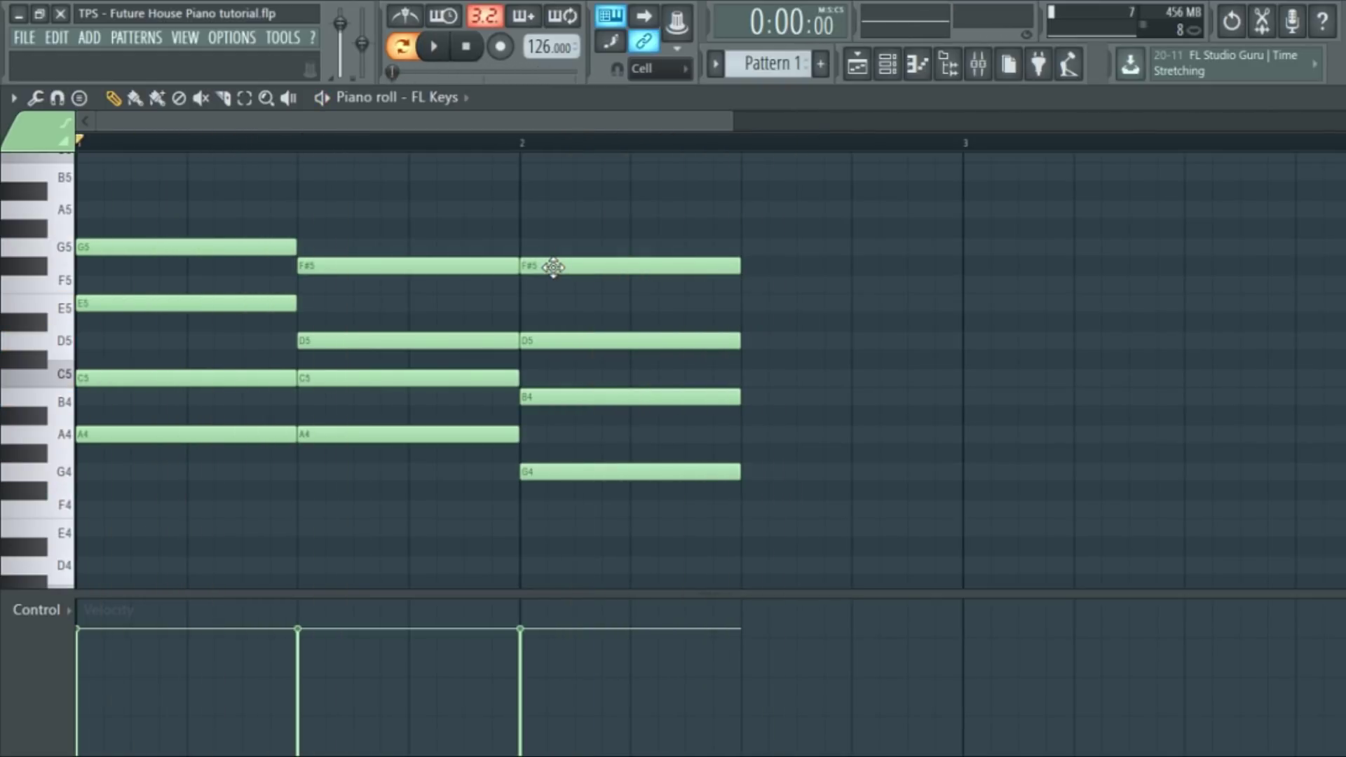
pyautogui.press('space')
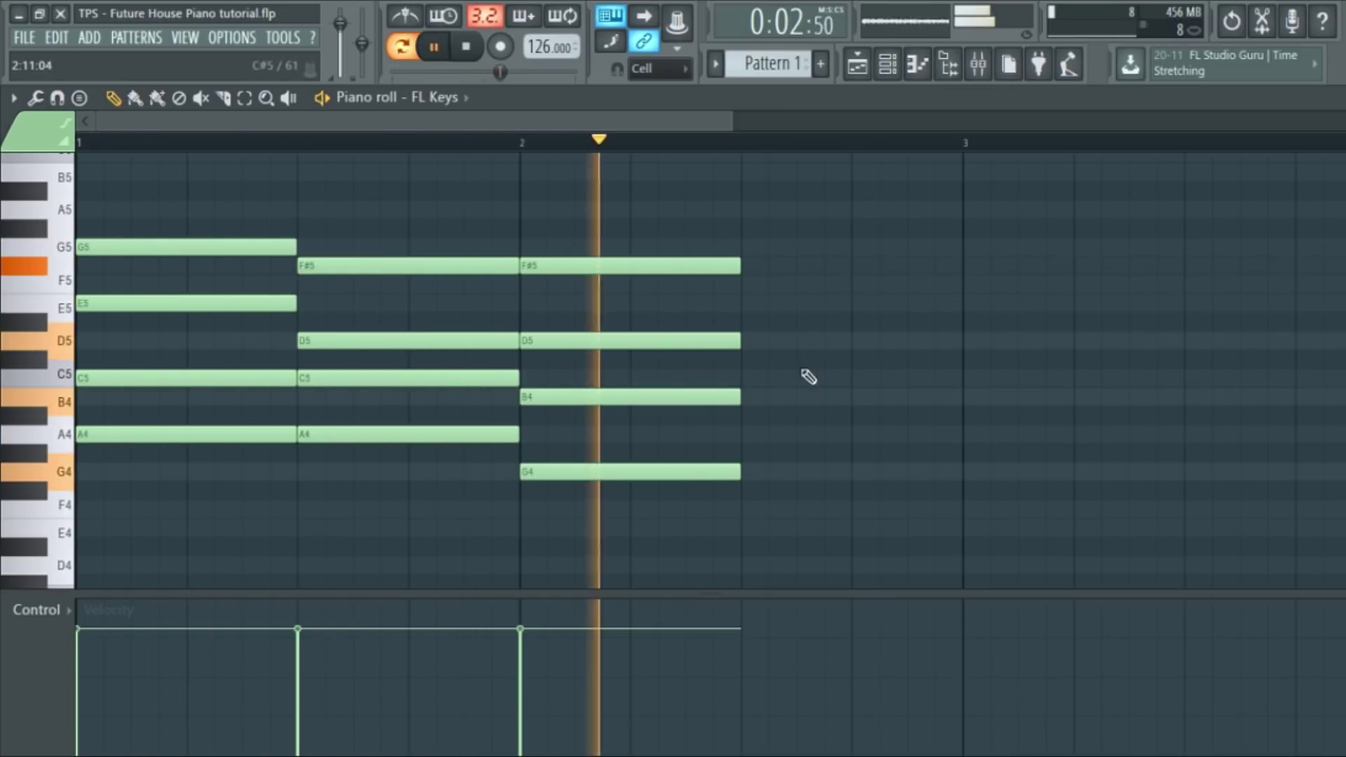
pyautogui.press('space')
# Step: Build a half-bar chord of G4, B4, D5 and E5 in the second half of bar 2 and play it back
pyautogui.click(746, 468)
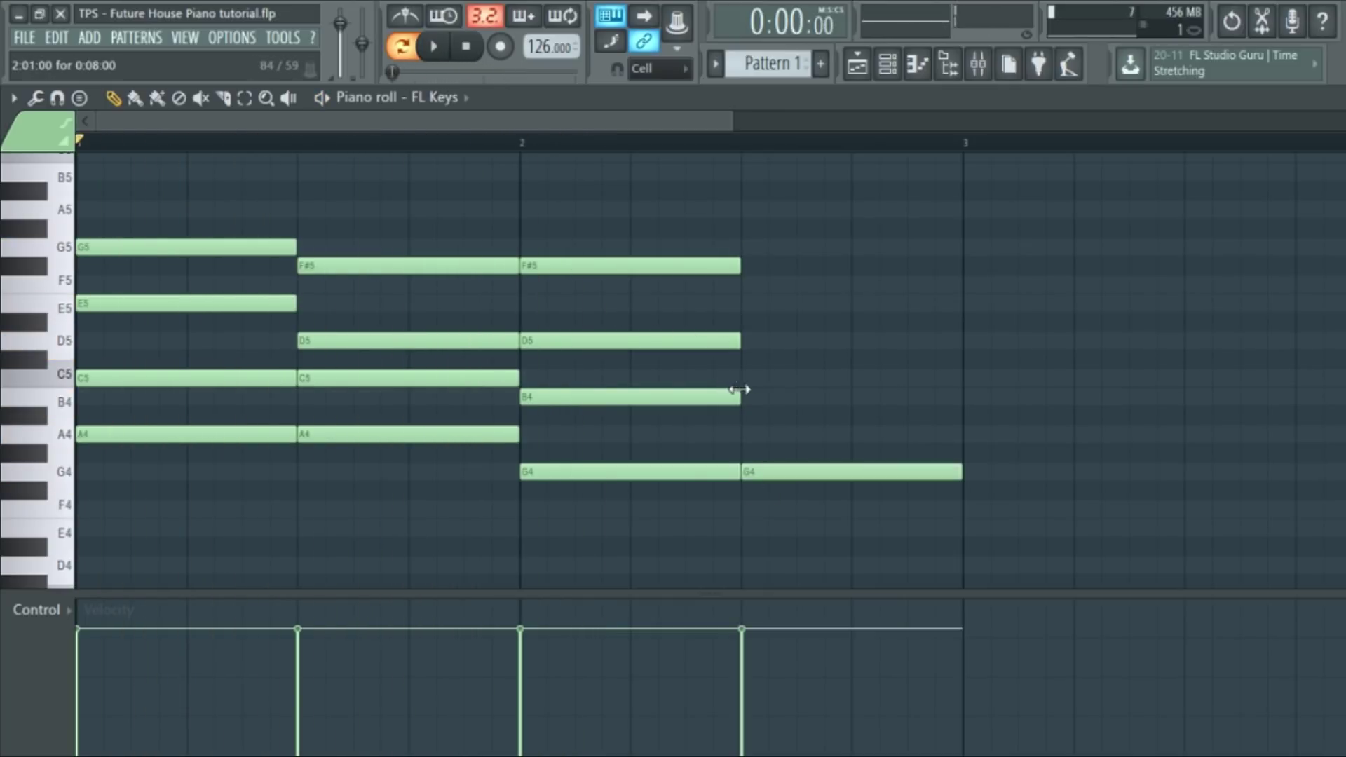
pyautogui.click(747, 340)
pyautogui.press('space')
pyautogui.moveTo(754, 284); pyautogui.dragTo(761, 308)
pyautogui.scroll(-4, 771, 337)
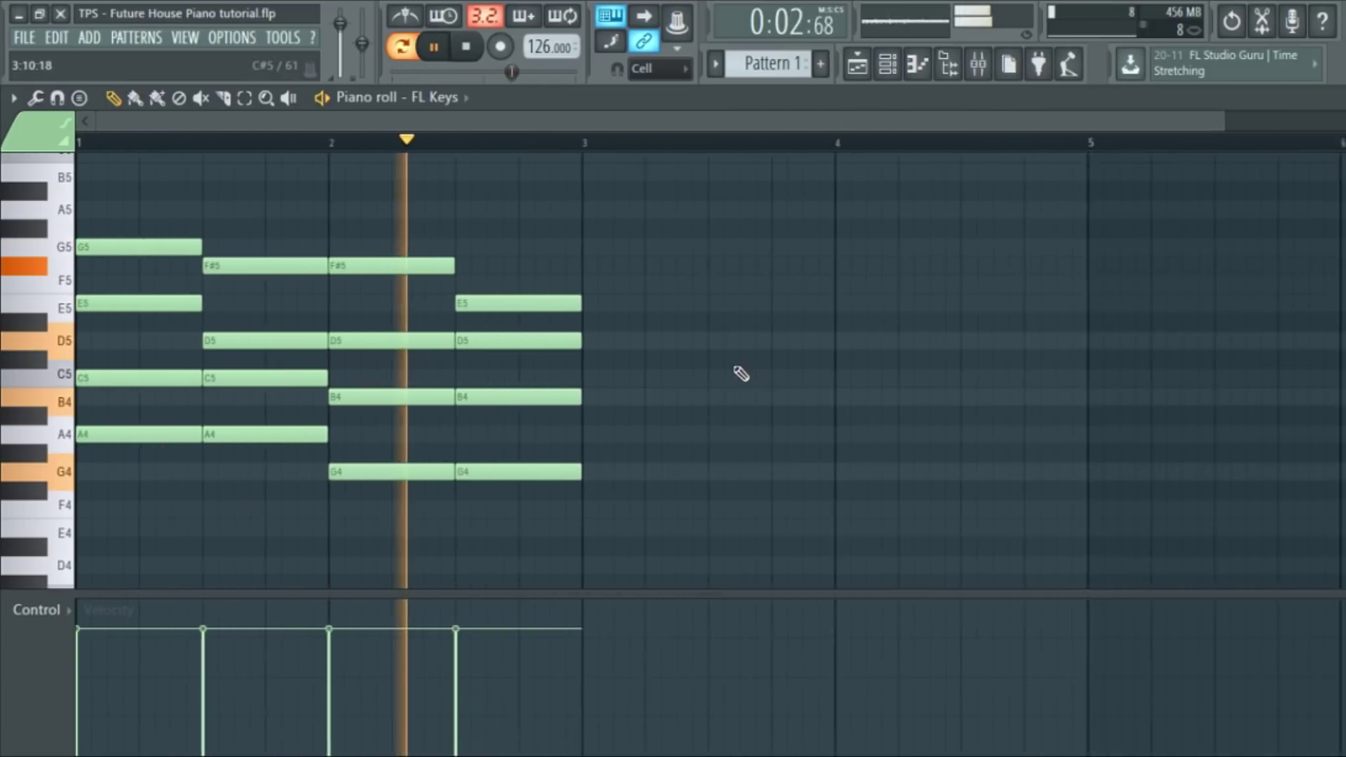
pyautogui.press('space')
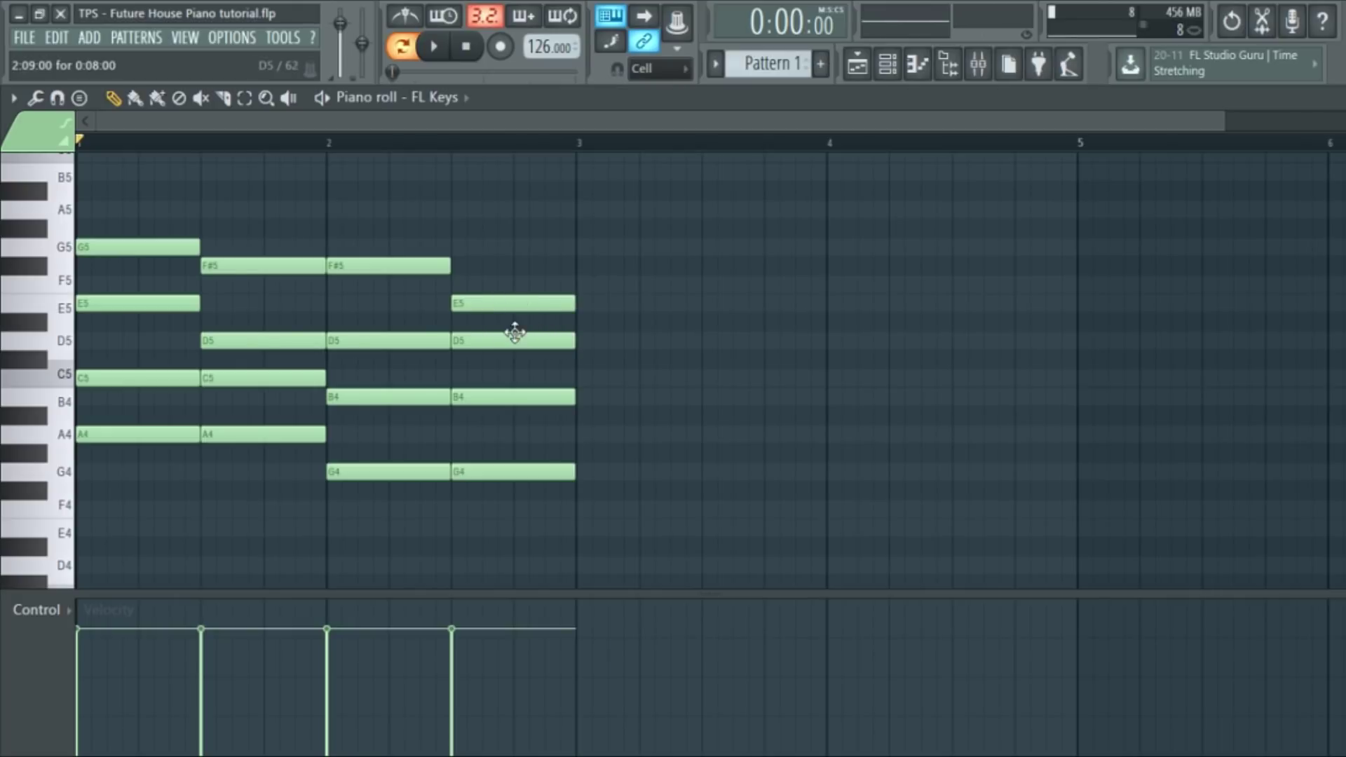
# Step: Lower the D5 note of the chord in the second half of bar 2 to C5 and play back the progression
pyautogui.press('space')
pyautogui.moveTo(512, 350); pyautogui.dragTo(514, 376)
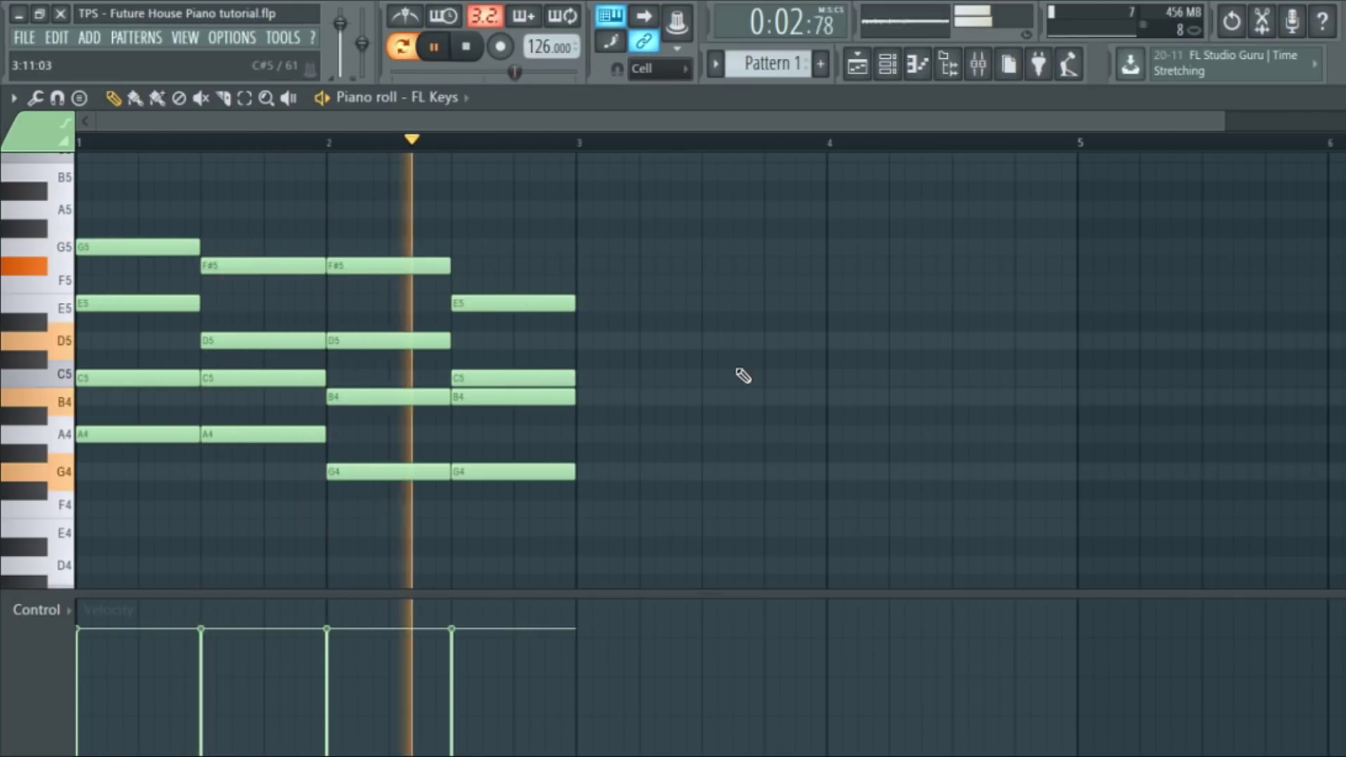
pyautogui.press('space')
# Step: Build a half-bar chord of F#4, A4, C5 and E5 in the first half of bar 3 and play it back
pyautogui.moveTo(583, 505); pyautogui.dragTo(597, 433)
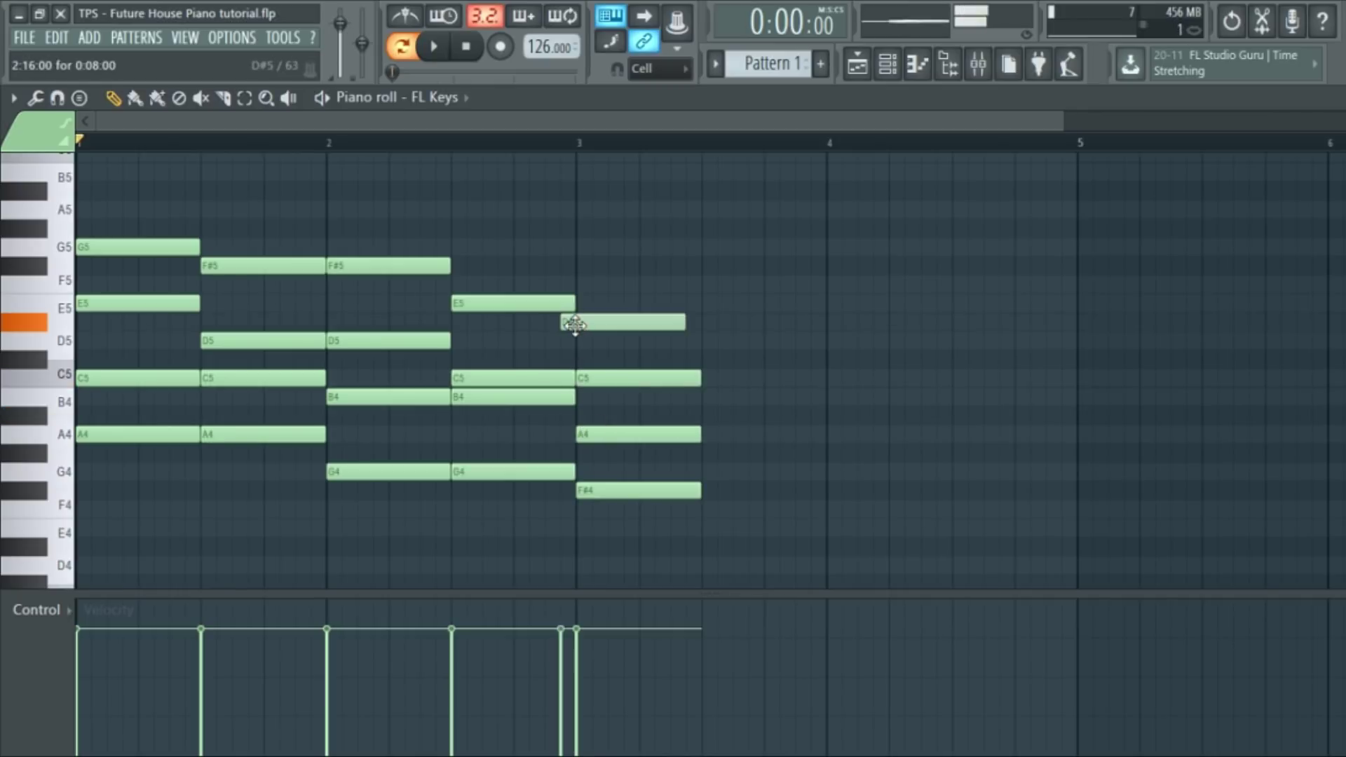
pyautogui.moveTo(573, 324); pyautogui.dragTo(573, 297)
pyautogui.press('space')
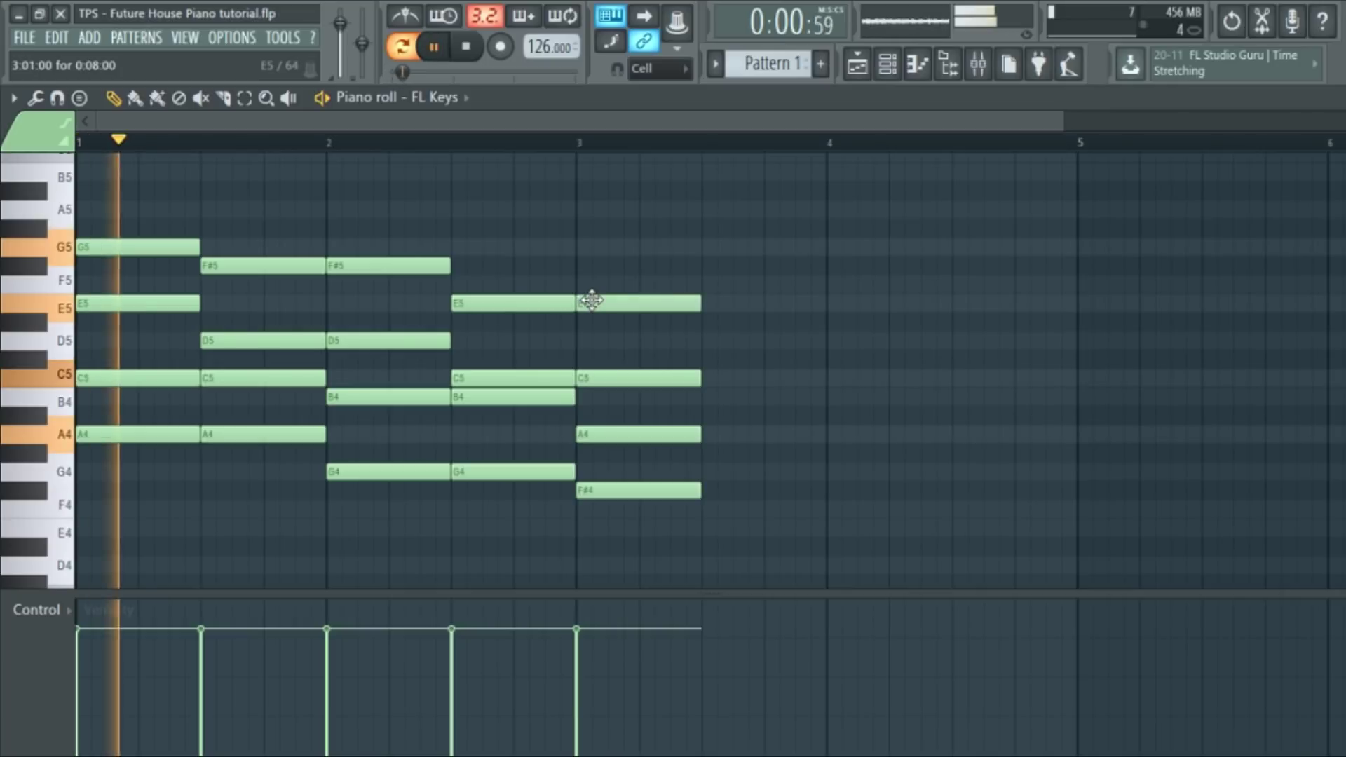
# Step: Build a half-bar chord of F#4, A4, B4 and D5 in the second half of bar 3 and play back the progression
pyautogui.click(706, 490)
pyautogui.press('space')
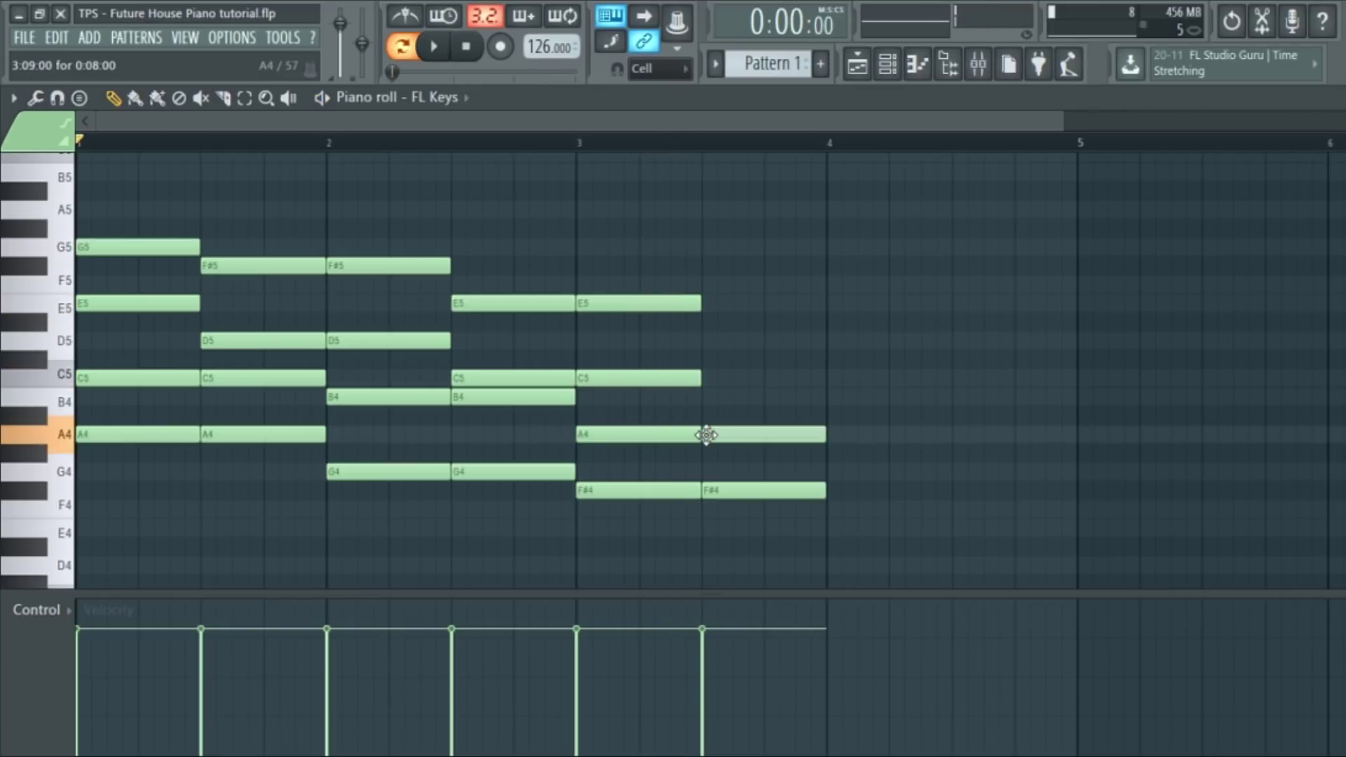
pyautogui.click(713, 397)
pyautogui.press('space')
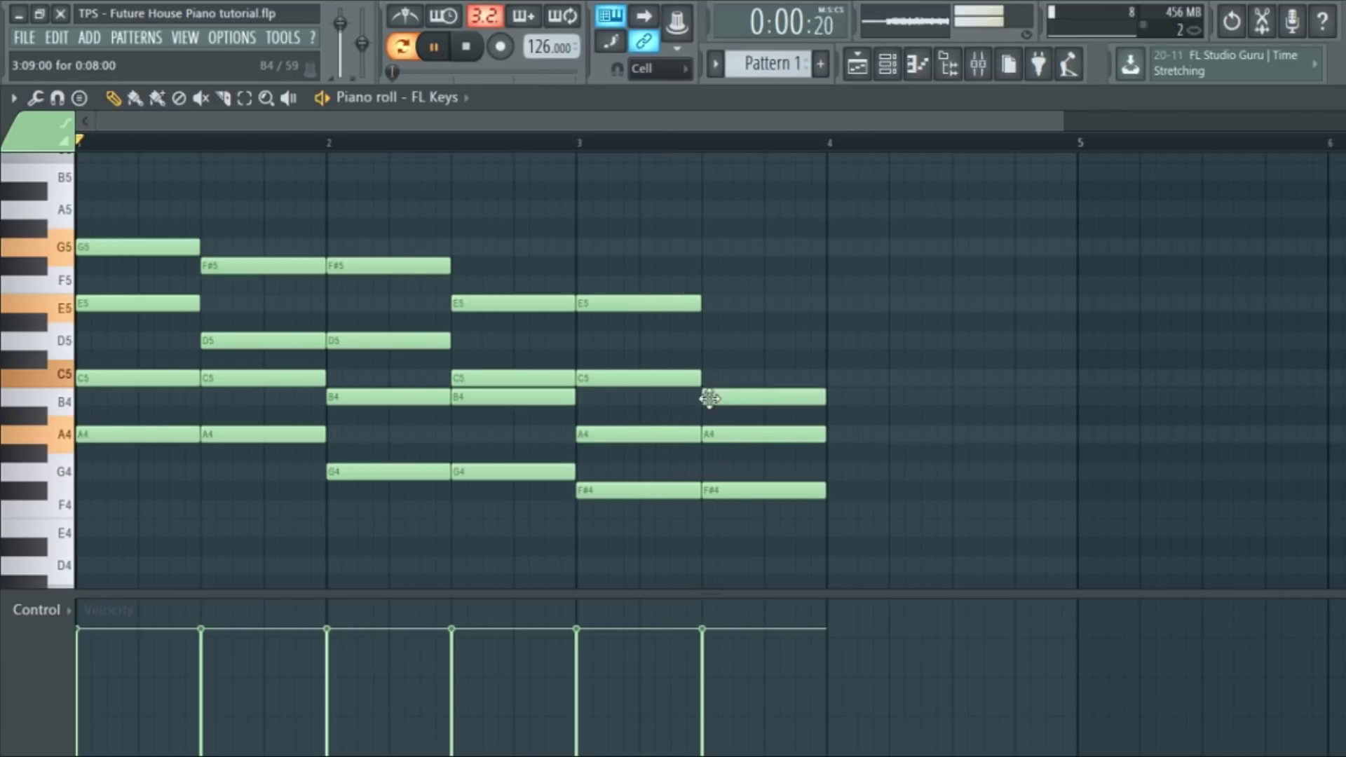
pyautogui.click(706, 341)
pyautogui.moveTo(745, 343); pyautogui.dragTo(755, 343)
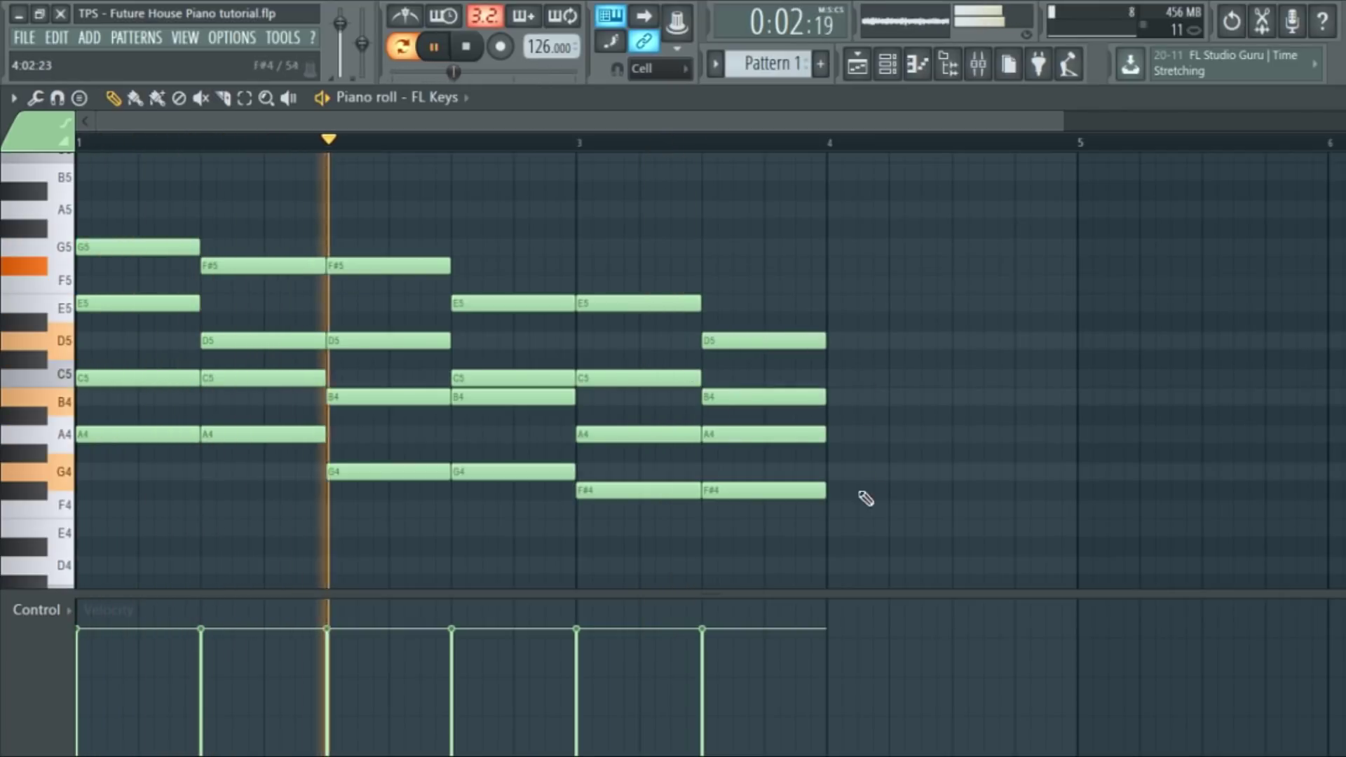
# Step: Add a half-bar F4 note at the start of bar 4 and raise the D5 in the second half of bar 3 to D#5
pyautogui.click(838, 510)
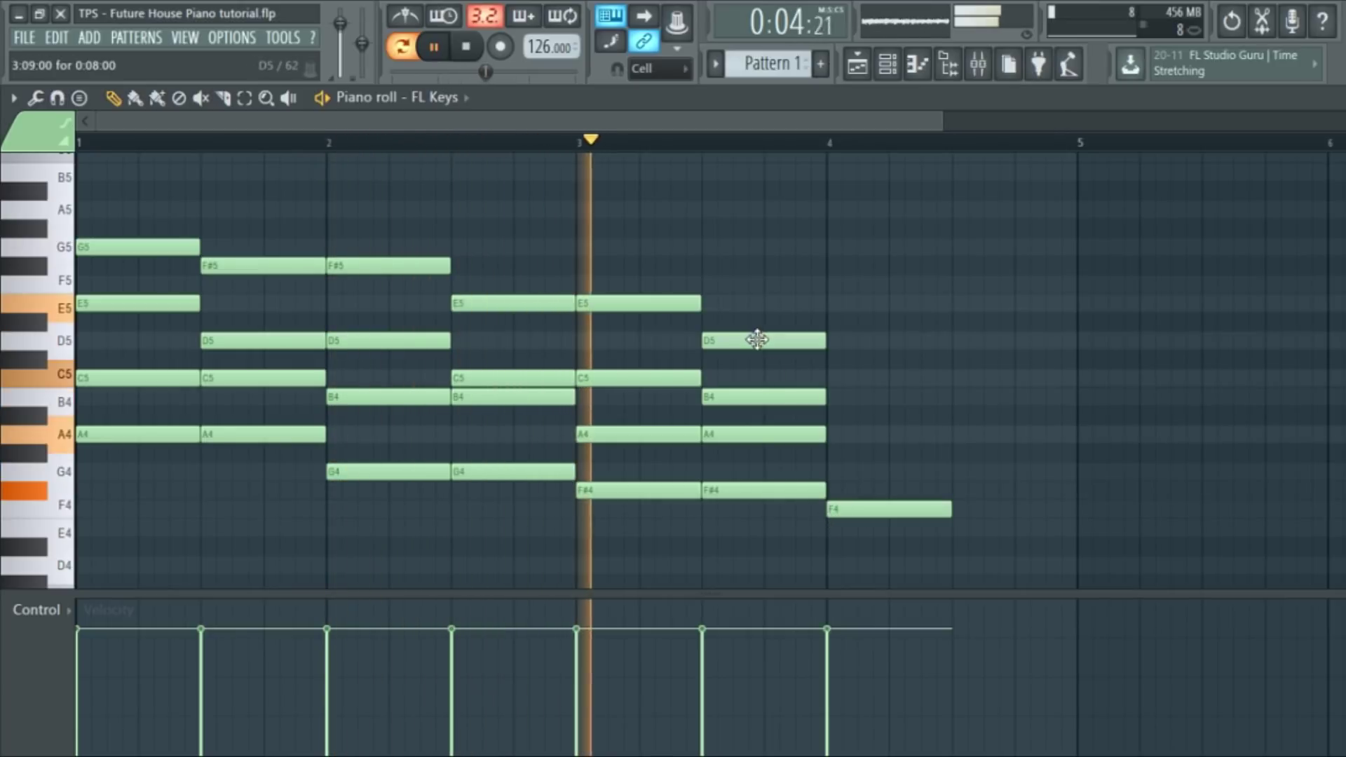
pyautogui.moveTo(758, 340); pyautogui.dragTo(759, 322)
pyautogui.press('space')
# Step: Lower the bar 4 note to E4, stack half-bar G4 and B4 notes above it and play back the progression
pyautogui.moveTo(880, 509); pyautogui.dragTo(887, 531)
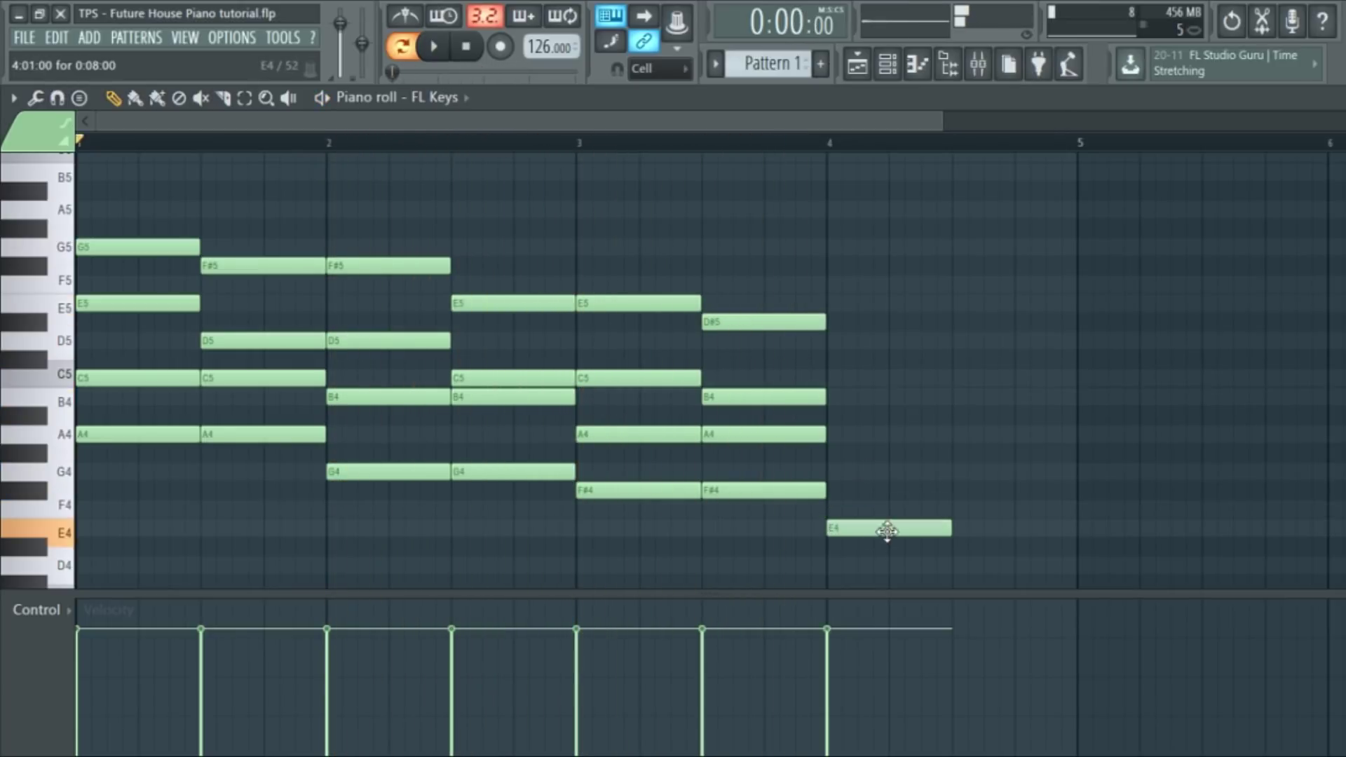
pyautogui.moveTo(841, 474); pyautogui.dragTo(839, 484)
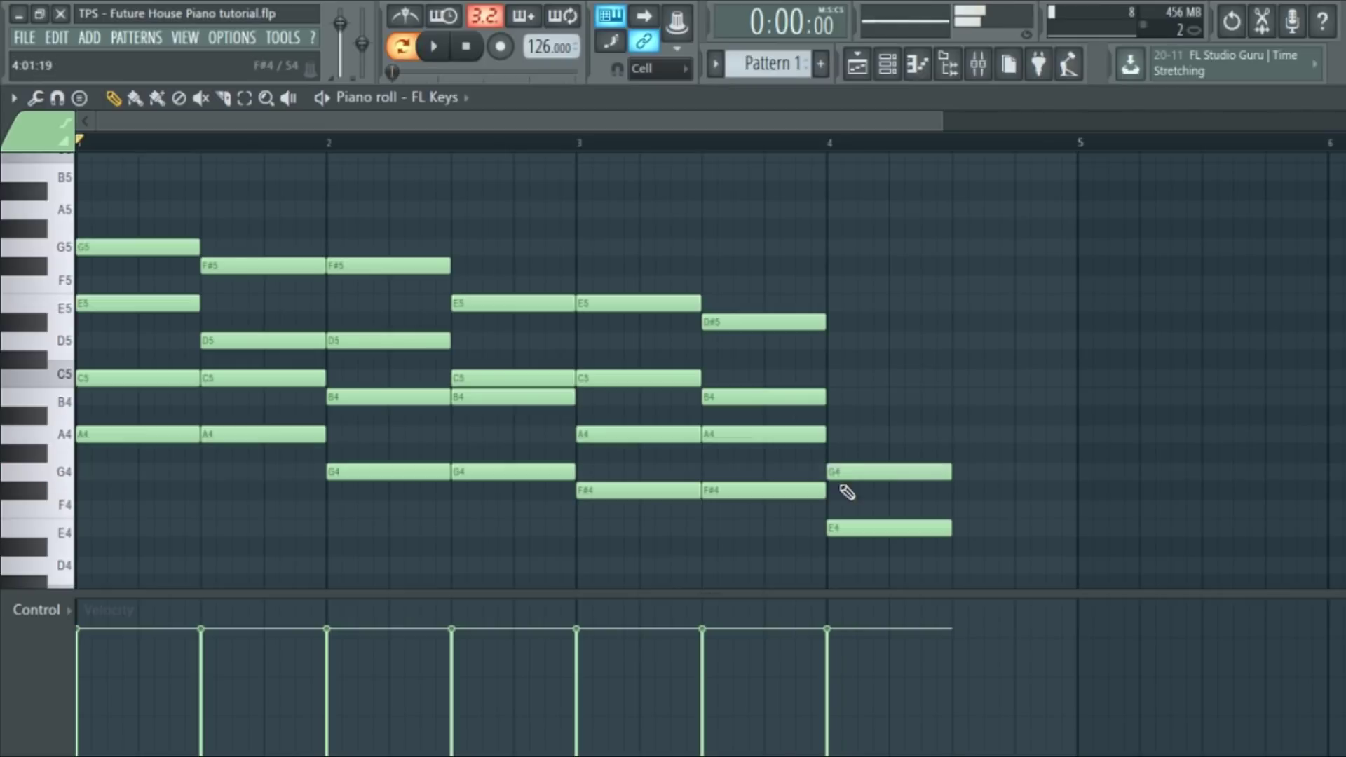
pyautogui.moveTo(838, 403)
pyautogui.mouseDown()
pyautogui.moveTo(839, 442)
pyautogui.moveTo(838, 398)
pyautogui.mouseUp()
pyautogui.press('space')
pyautogui.moveTo(848, 454); pyautogui.dragTo(834, 473)
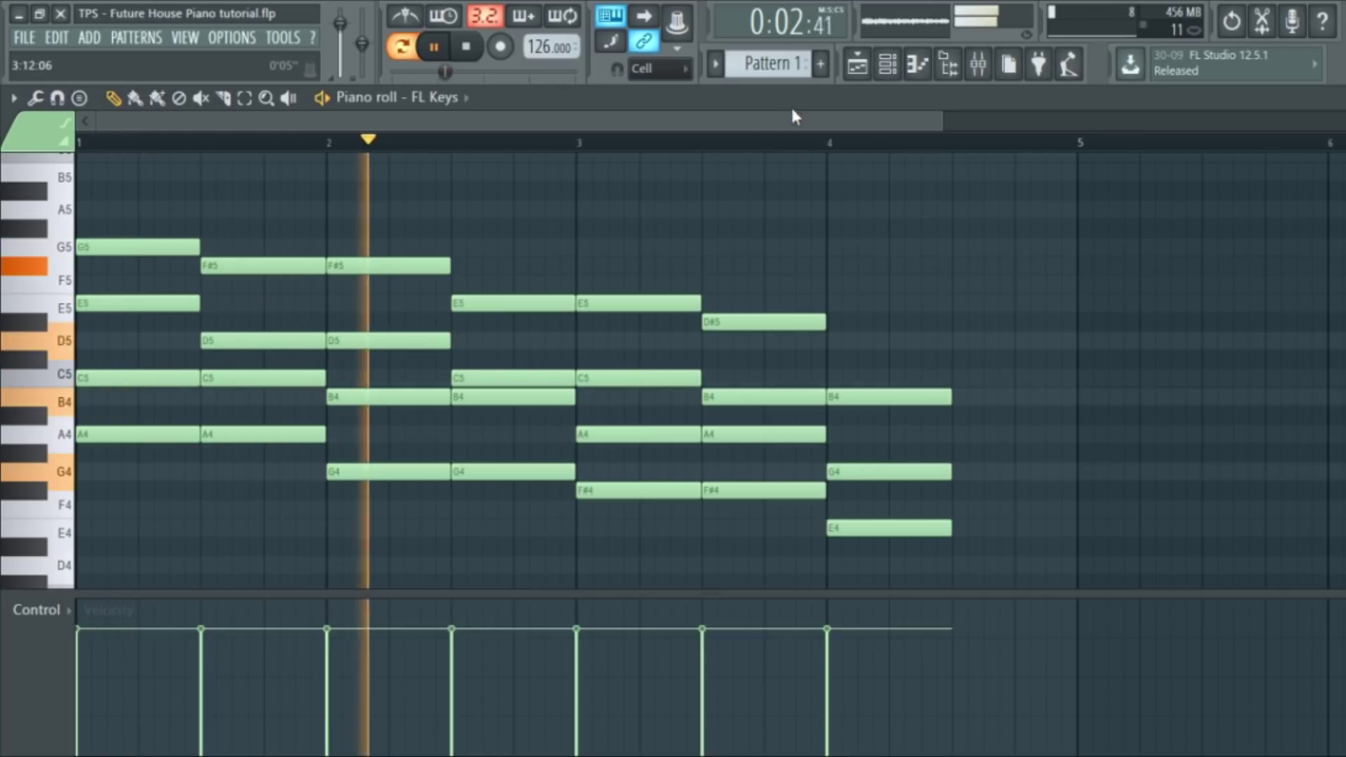
# Step: Lengthen the E4, G4 and B4 chord to fill all of bar 4 and play it from near the end of bar 3
pyautogui.click(788, 140)
pyautogui.press('space')
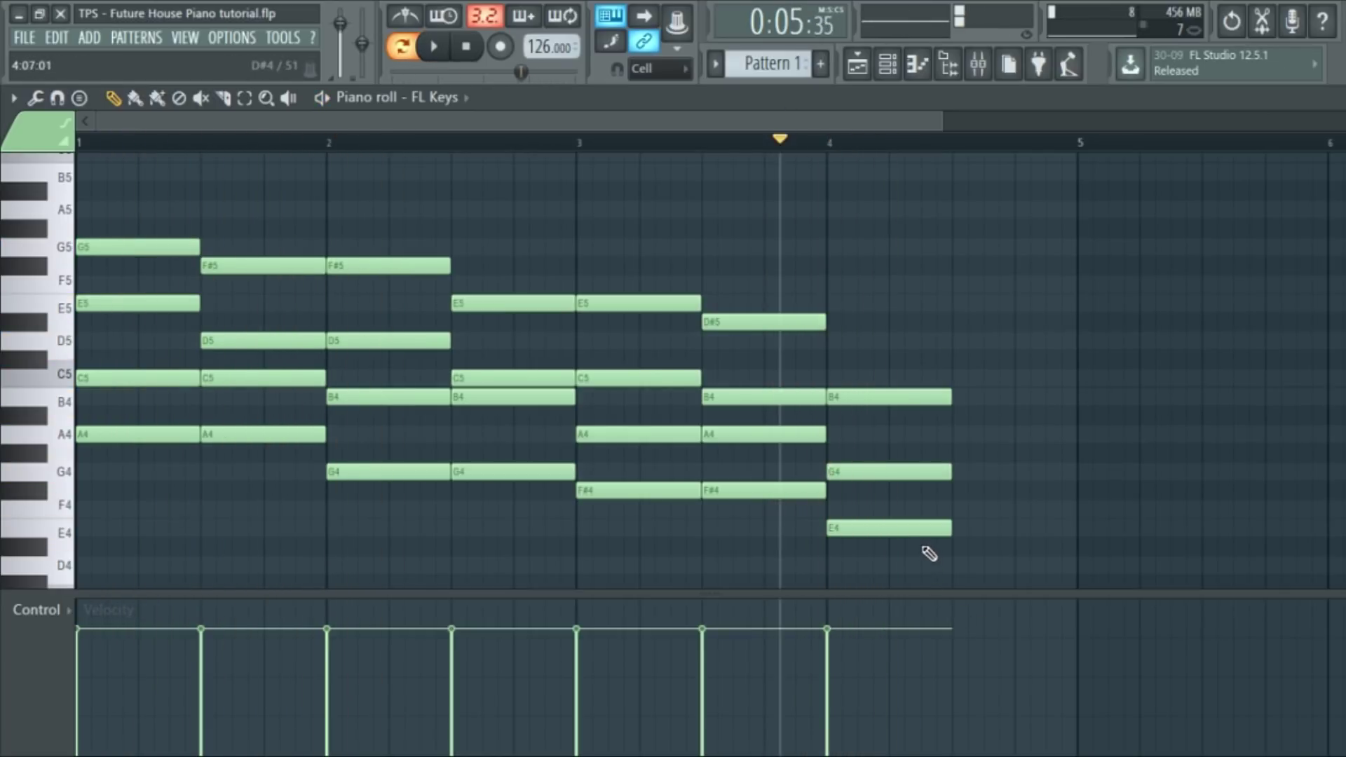
pyautogui.moveTo(937, 553); pyautogui.dragTo(1074, 403)
pyautogui.press('space')
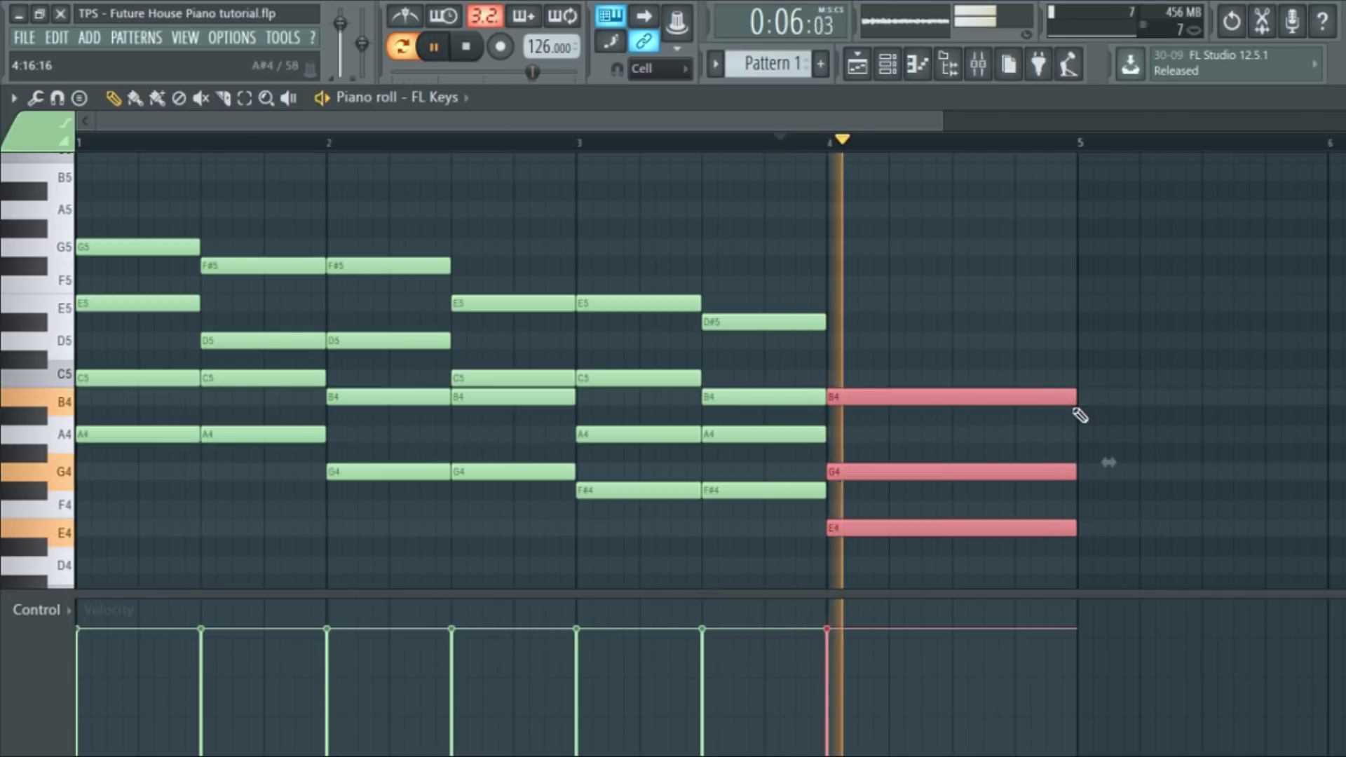
pyautogui.keyDown('ctrl'); pyautogui.click(987, 370); pyautogui.keyUp('ctrl')
# Step: Play back the four-bar chord progression from the start
pyautogui.scroll(-2, 987, 370)
pyautogui.scroll(-2, 987, 369)
pyautogui.press('space')
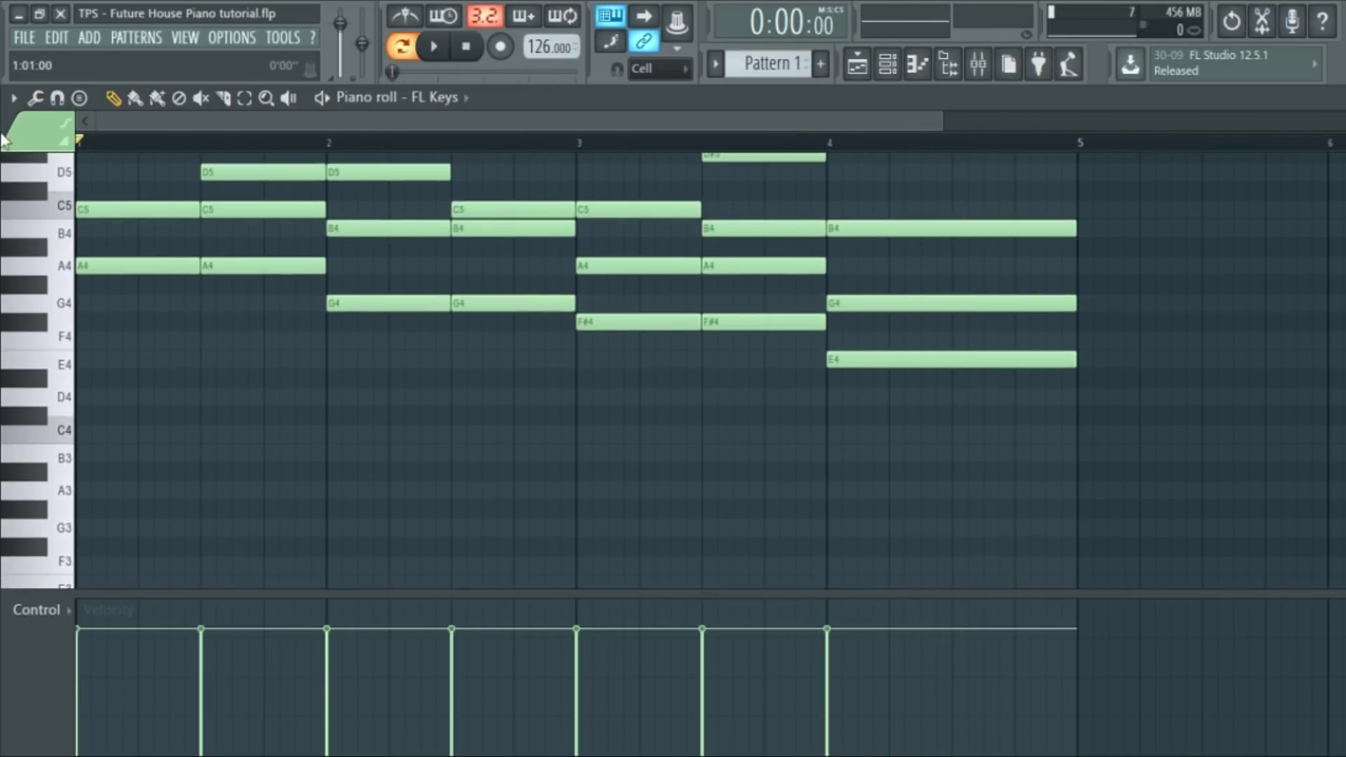
pyautogui.moveTo(944, 453); pyautogui.dragTo(955, 153)
pyautogui.keyDown('ctrl'); pyautogui.click(1130, 364); pyautogui.keyUp('ctrl')
pyautogui.press('space')
pyautogui.scroll(1, 131, 377)
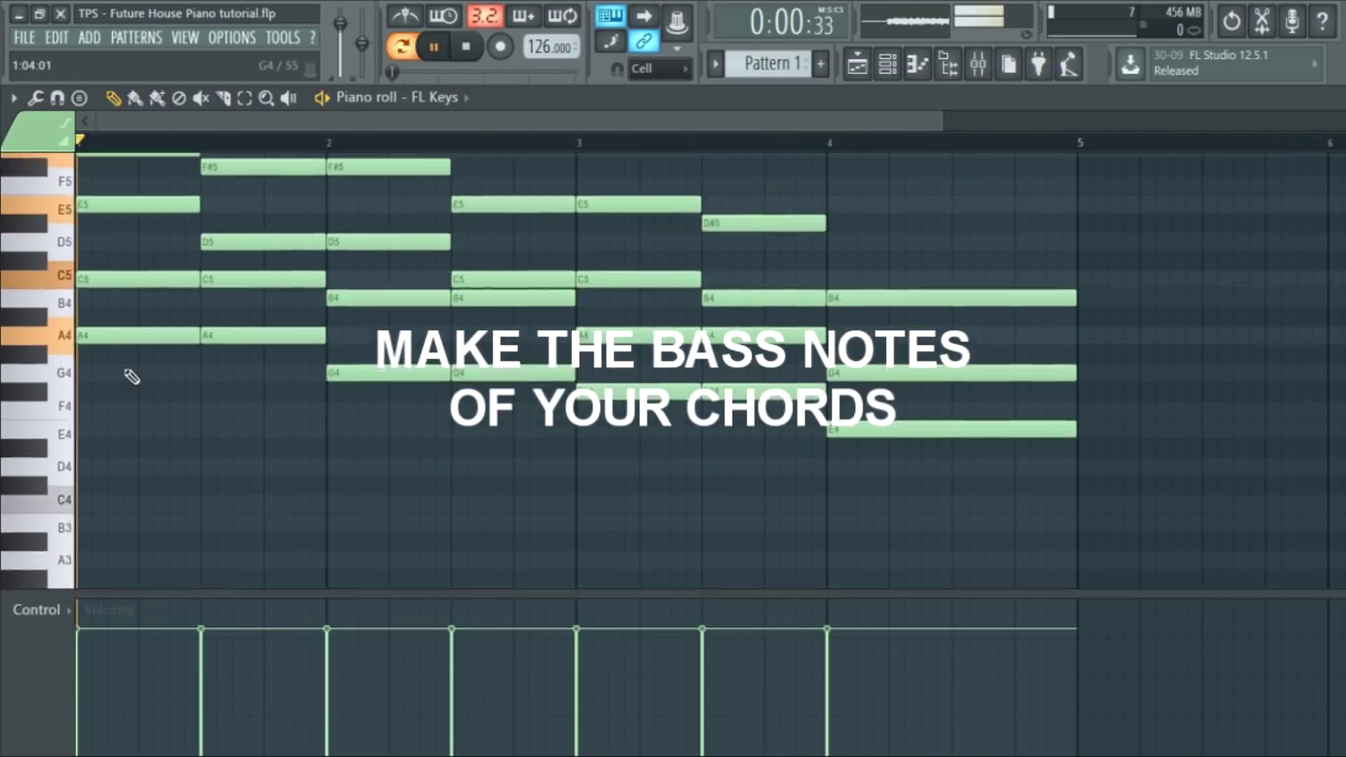
pyautogui.press('space')
pyautogui.moveTo(151, 364); pyautogui.dragTo(110, 99)
pyautogui.press('space')
pyautogui.press('space')
# Step: Add half-bar bass notes A3 and E3 under the first and second chords of bar 1 and play them back
pyautogui.keyDown('ctrl'); pyautogui.click(203, 476); pyautogui.keyUp('ctrl')
pyautogui.scroll(-1, 204, 475)
pyautogui.scroll(-1, 203, 475)
pyautogui.click(115, 456)
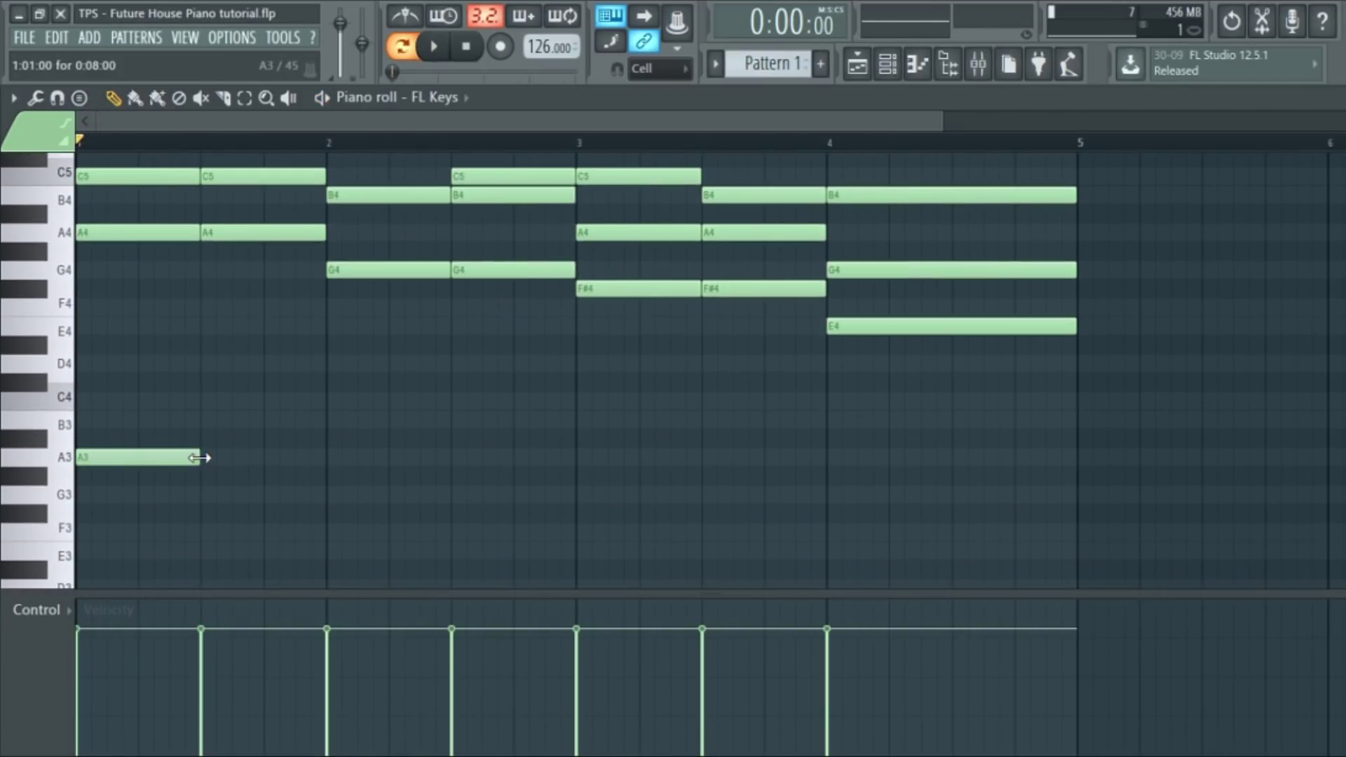
pyautogui.press('space')
pyautogui.moveTo(204, 494); pyautogui.dragTo(208, 556)
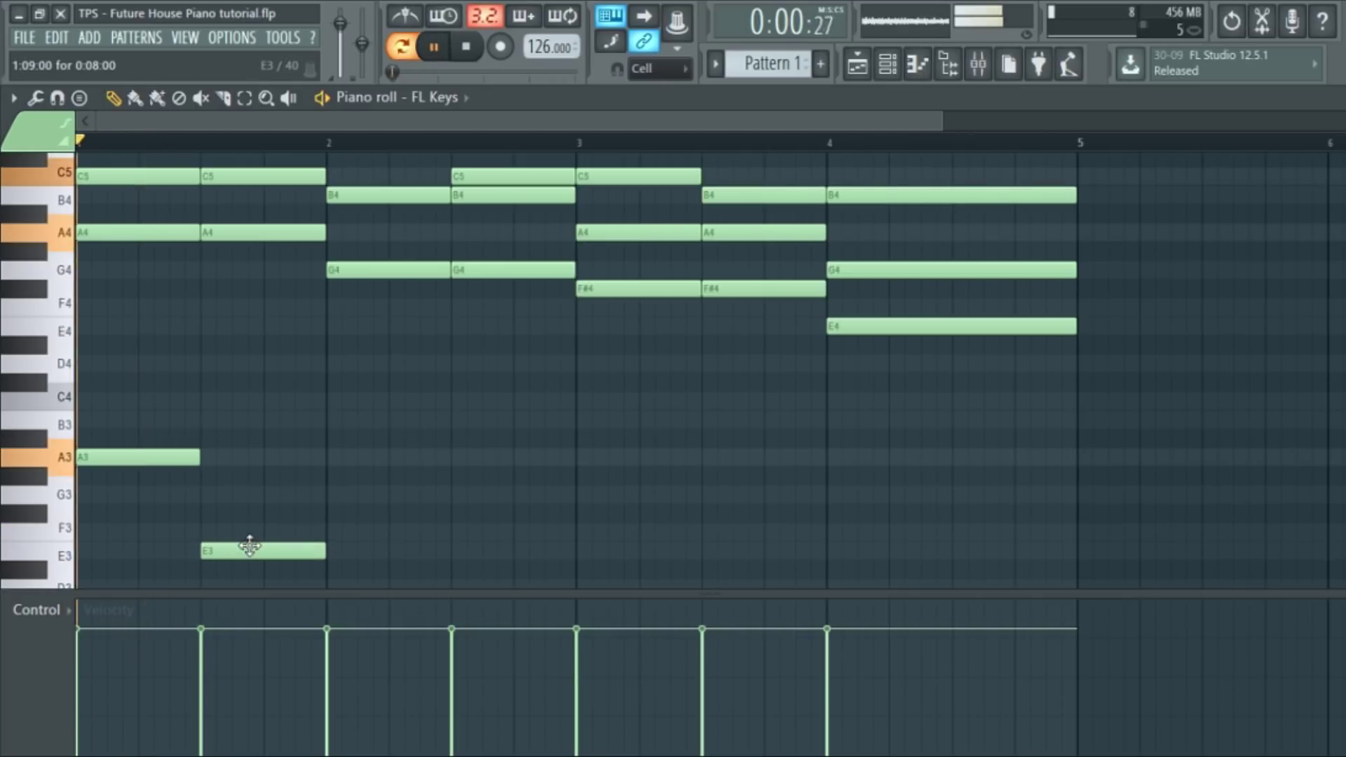
pyautogui.scroll(2, 250, 546)
pyautogui.scroll(-3, 251, 551)
pyautogui.press('space')
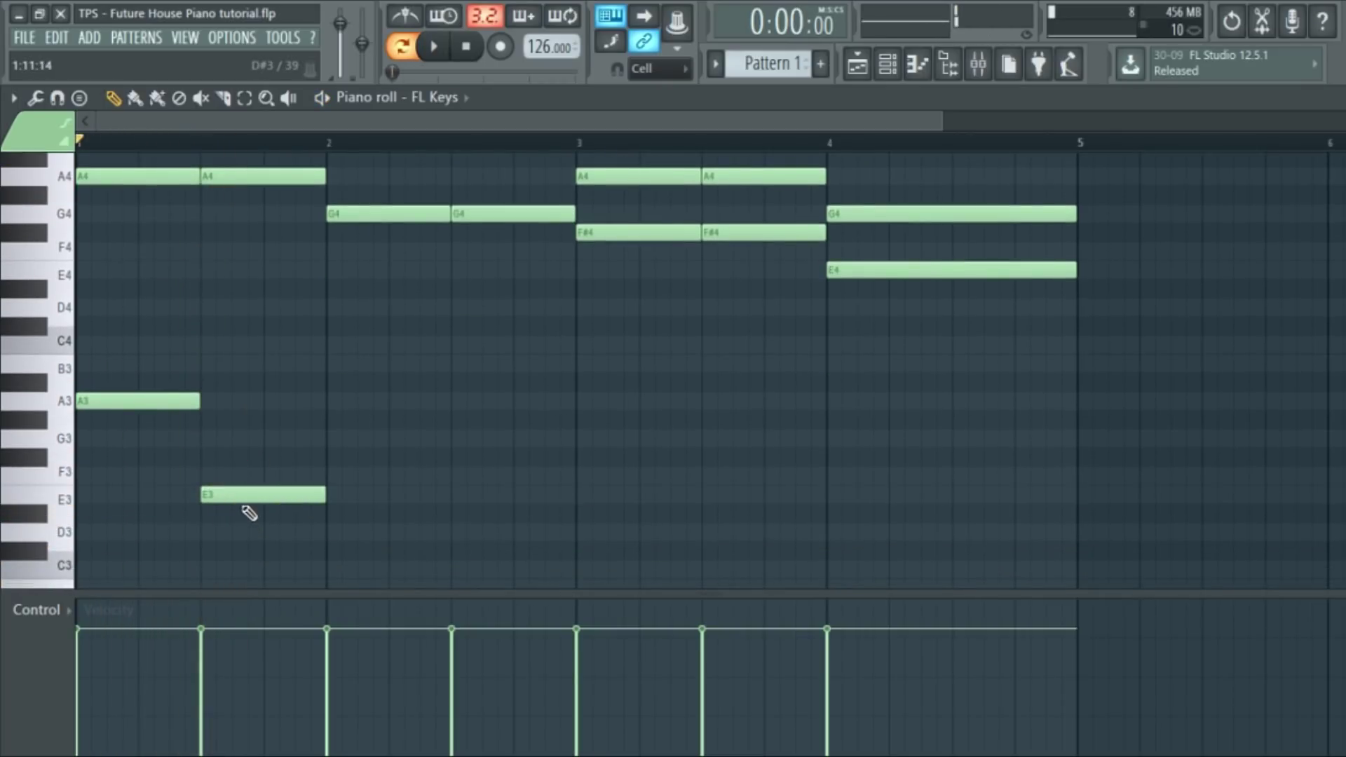
# Step: Replace the bass note under the second chord of bar 1 with a half-bar D3 and play it back
pyautogui.moveTo(245, 489); pyautogui.dragTo(246, 440)
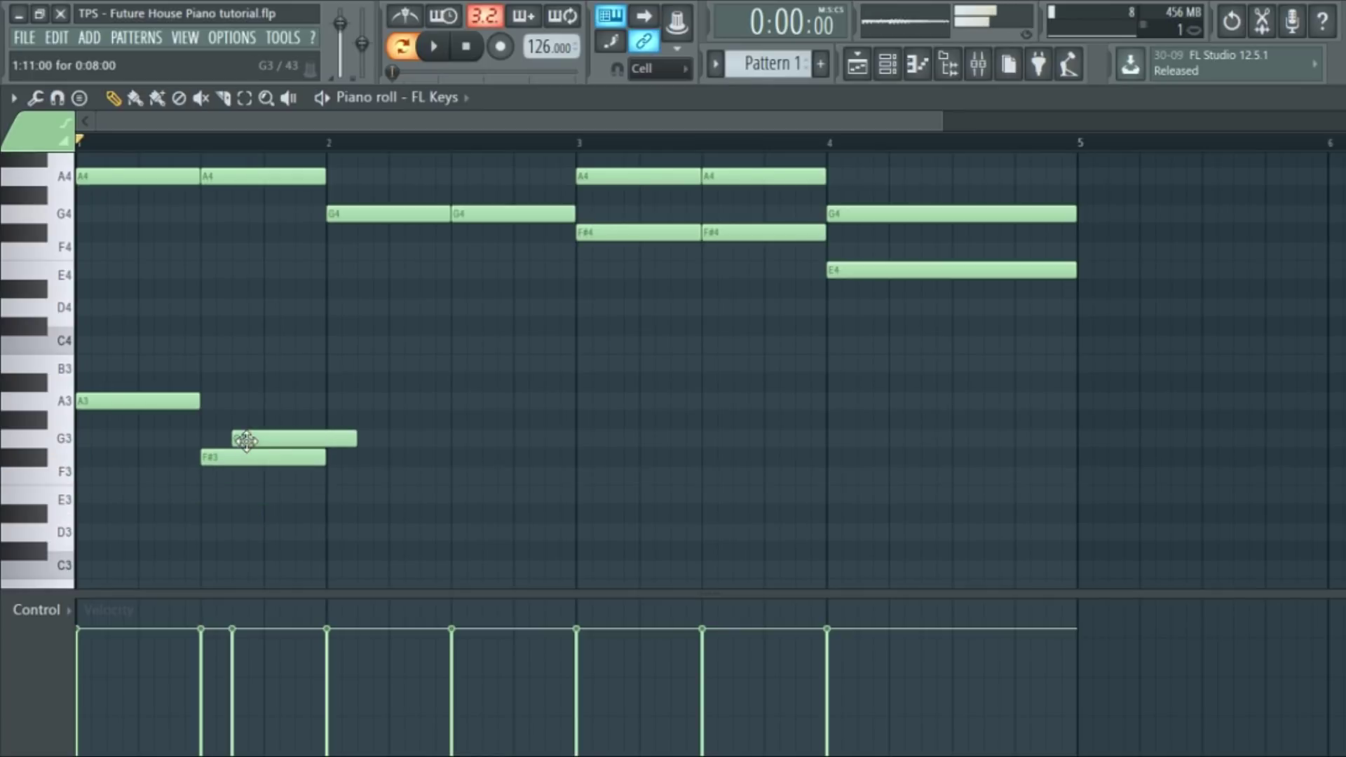
pyautogui.moveTo(200, 517); pyautogui.dragTo(220, 546)
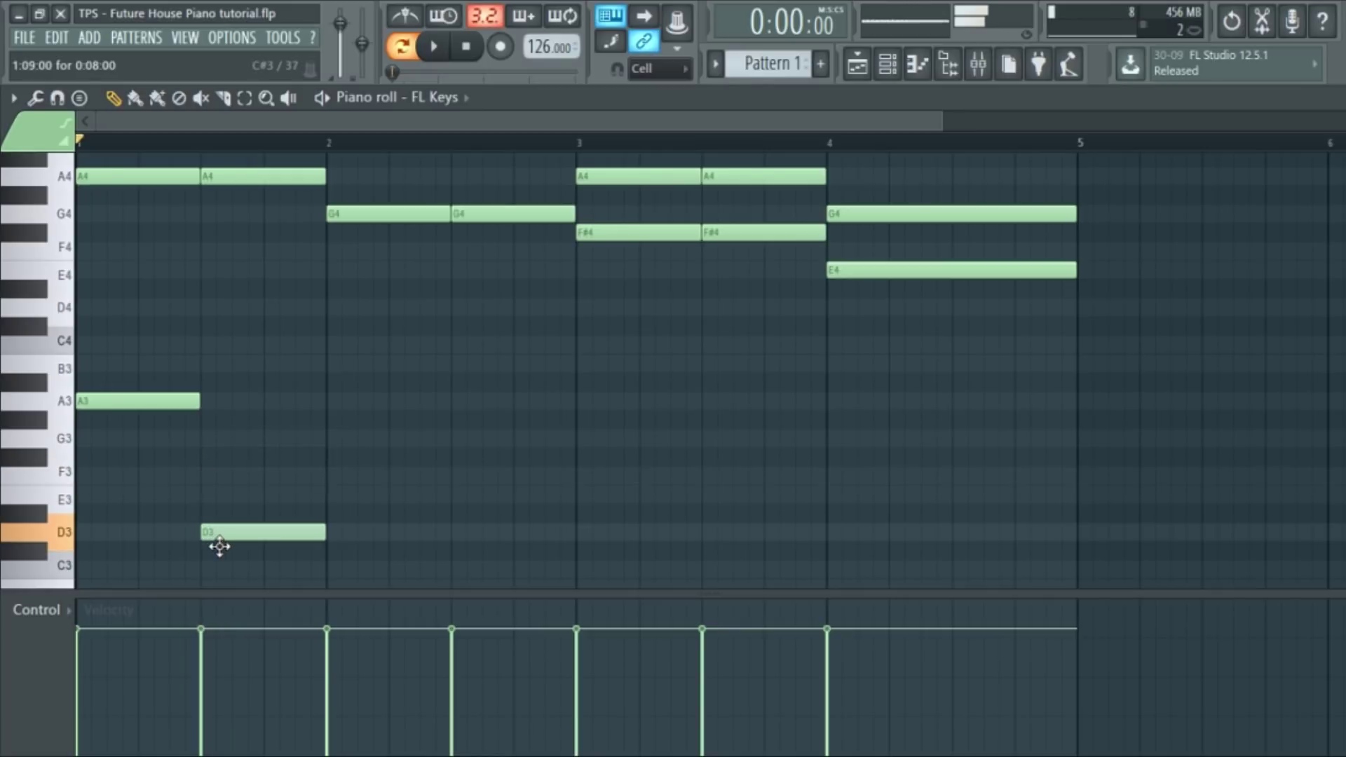
pyautogui.press('space')
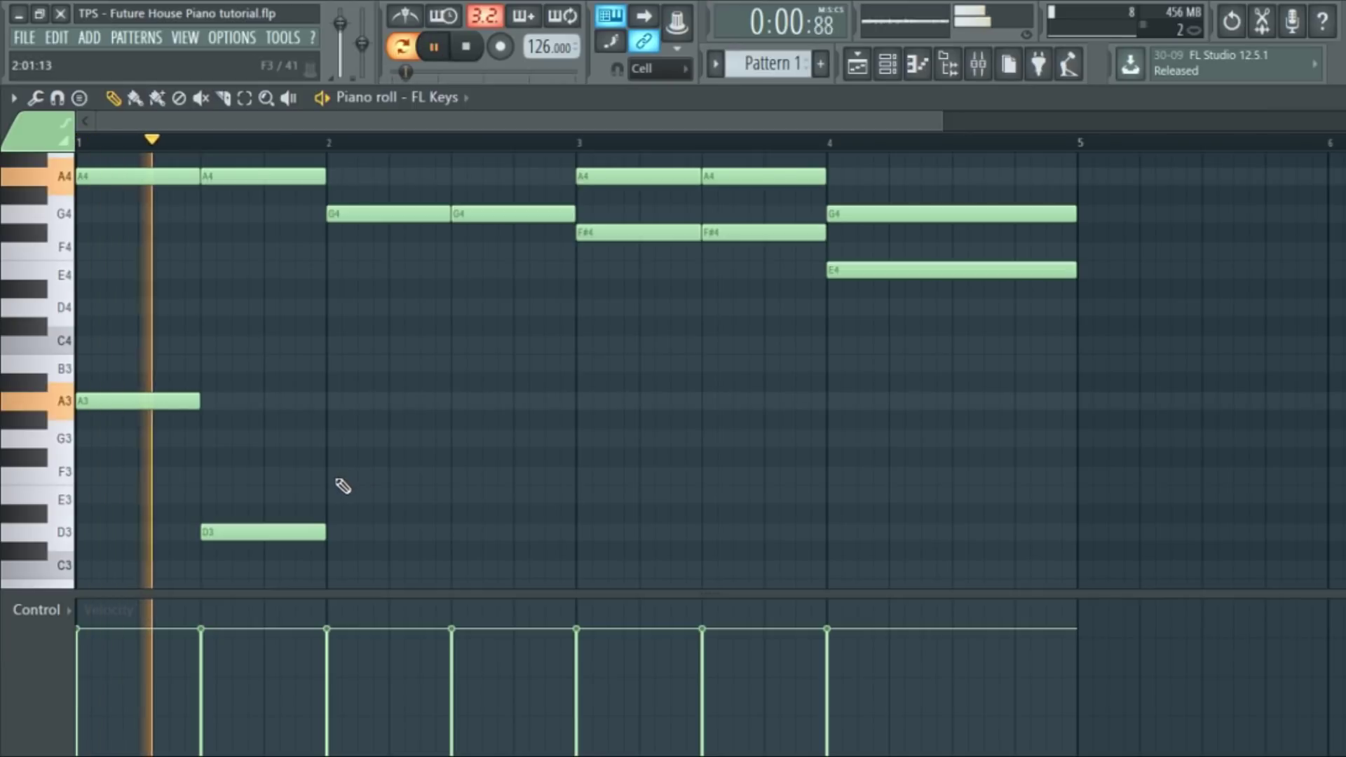
pyautogui.press('space')
# Step: Add half-bar bass notes G3 and C3 under the first and second chords of bar 2 and play back the progression
pyautogui.click(328, 438)
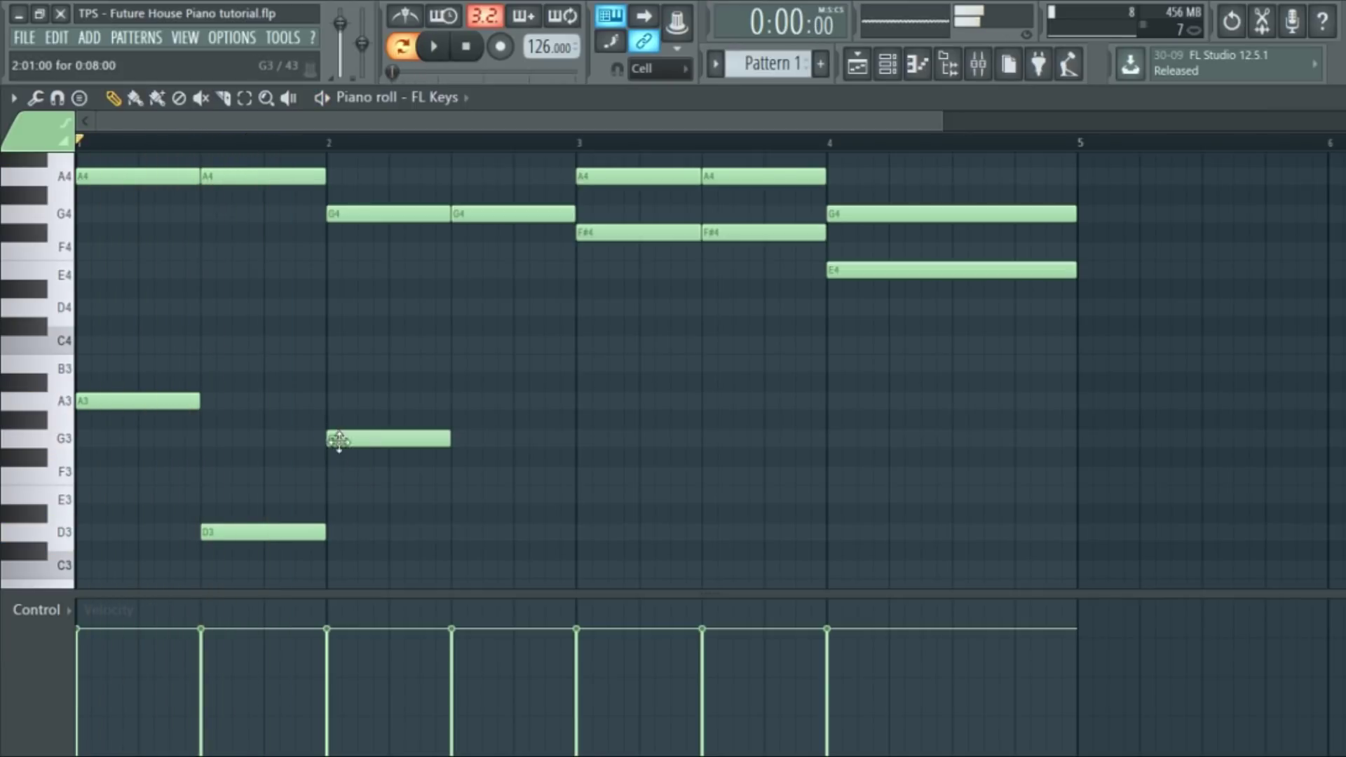
pyautogui.moveTo(462, 494); pyautogui.dragTo(475, 572)
pyautogui.press('space')
pyautogui.scroll(-1, 500, 503)
pyautogui.scroll(-1, 500, 503)
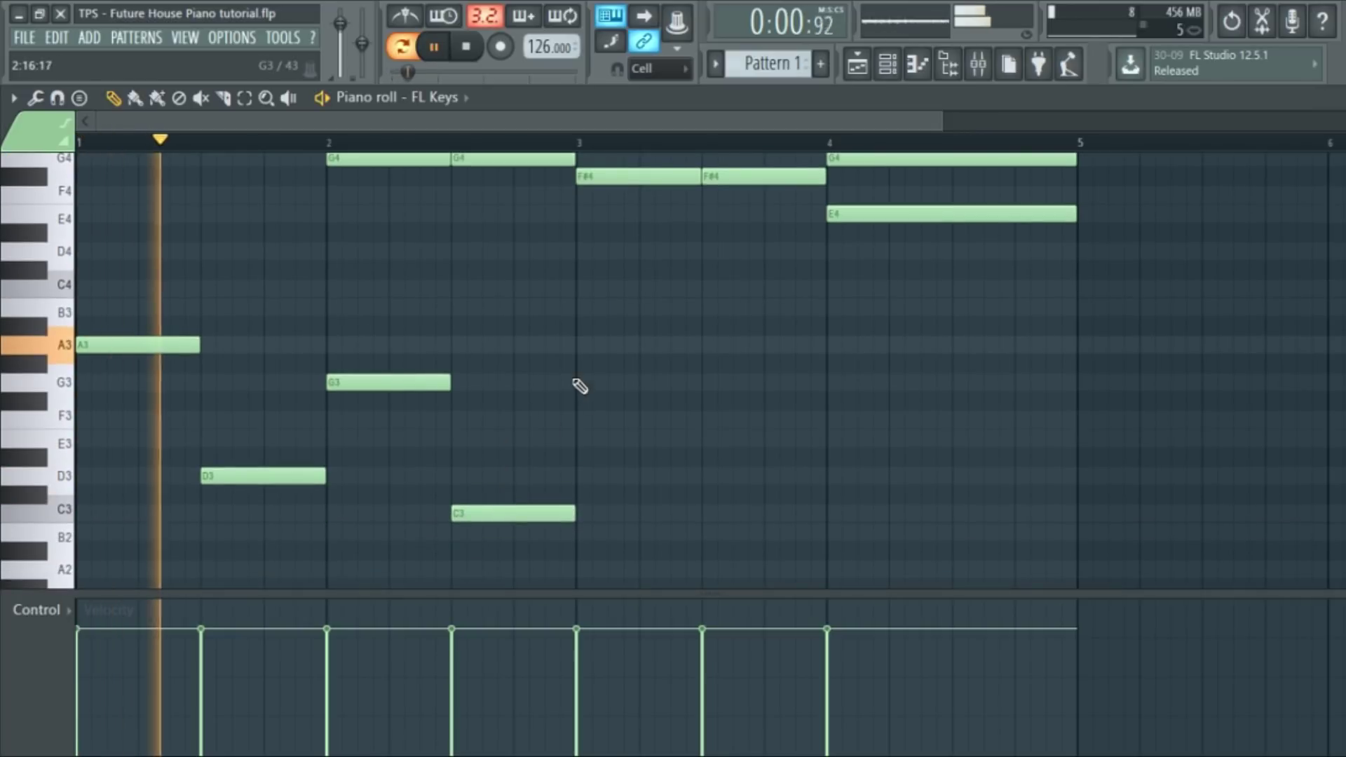
# Step: Add half-bar bass notes F#3 and B3 under the first and second chords of bar 3
pyautogui.moveTo(597, 290); pyautogui.dragTo(578, 308)
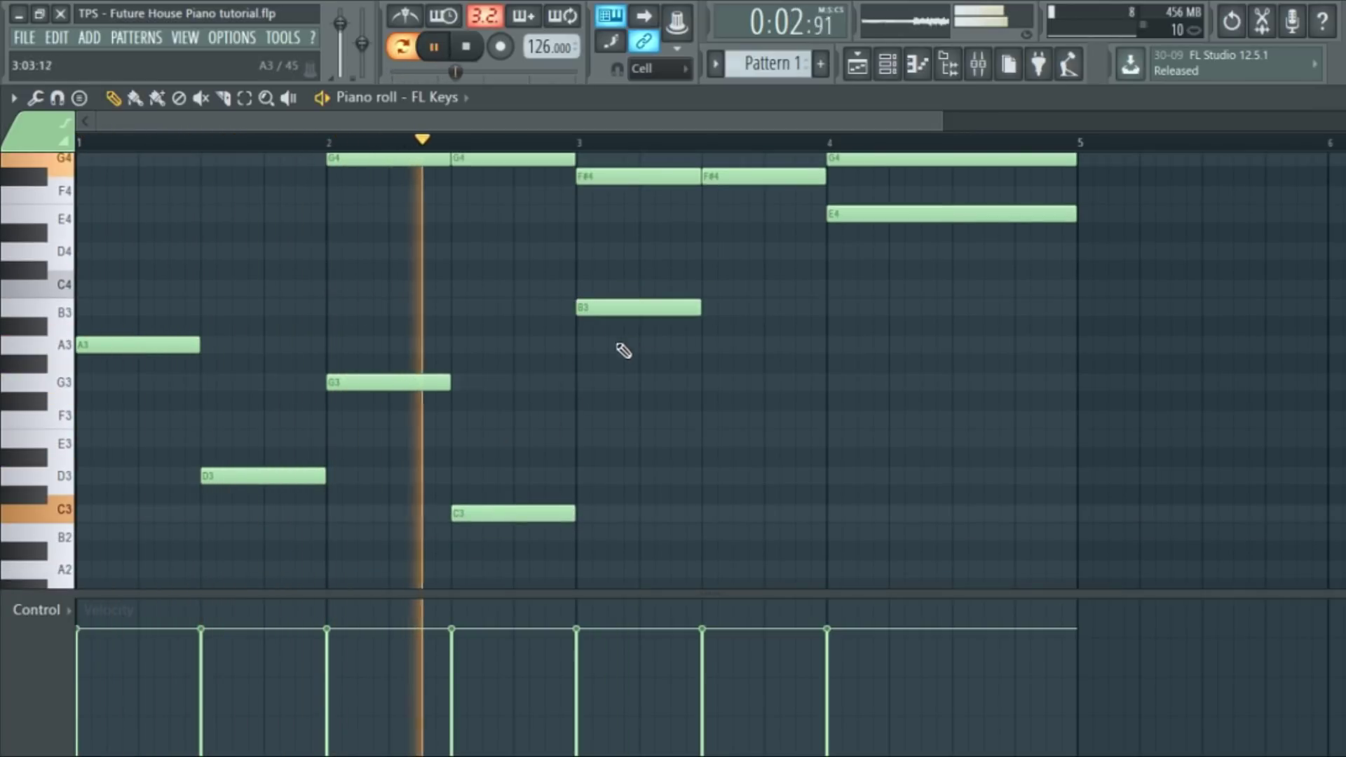
pyautogui.press('space')
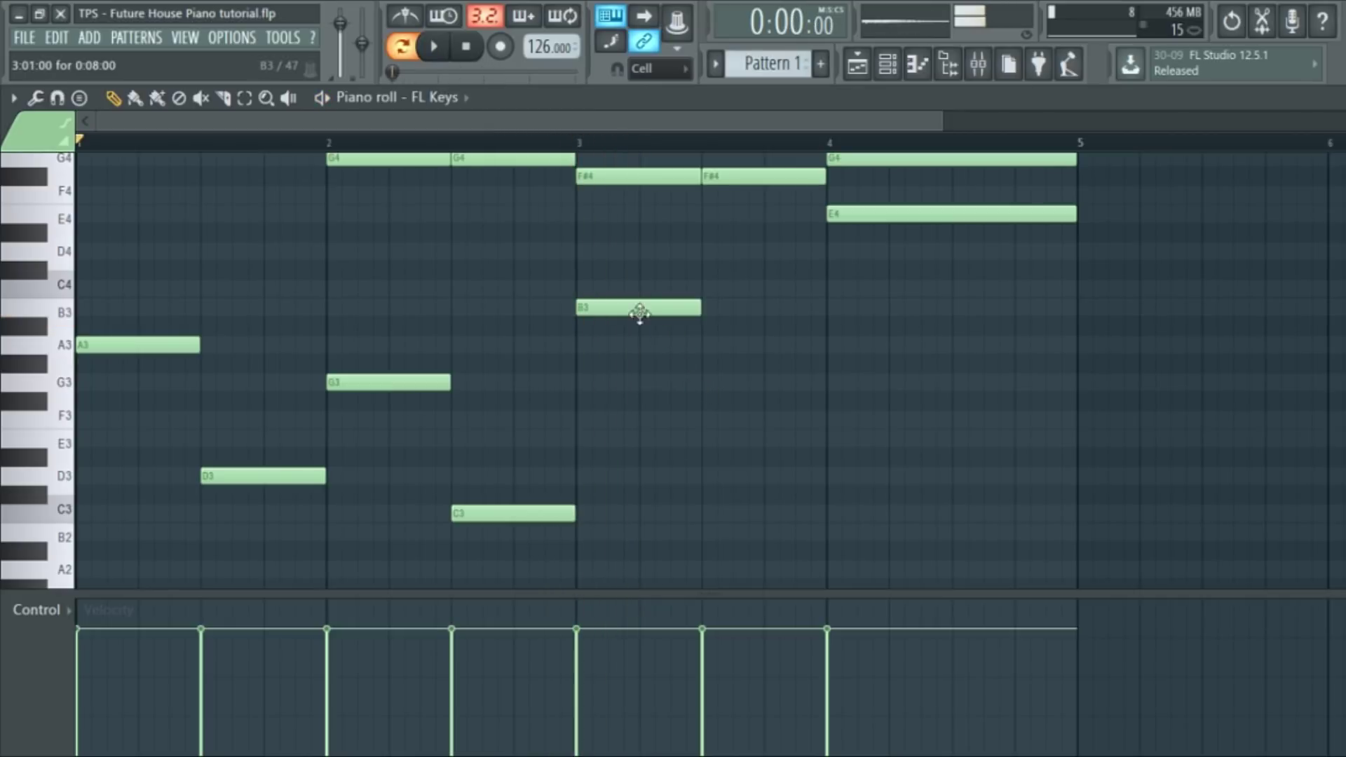
pyautogui.moveTo(629, 314); pyautogui.dragTo(644, 401)
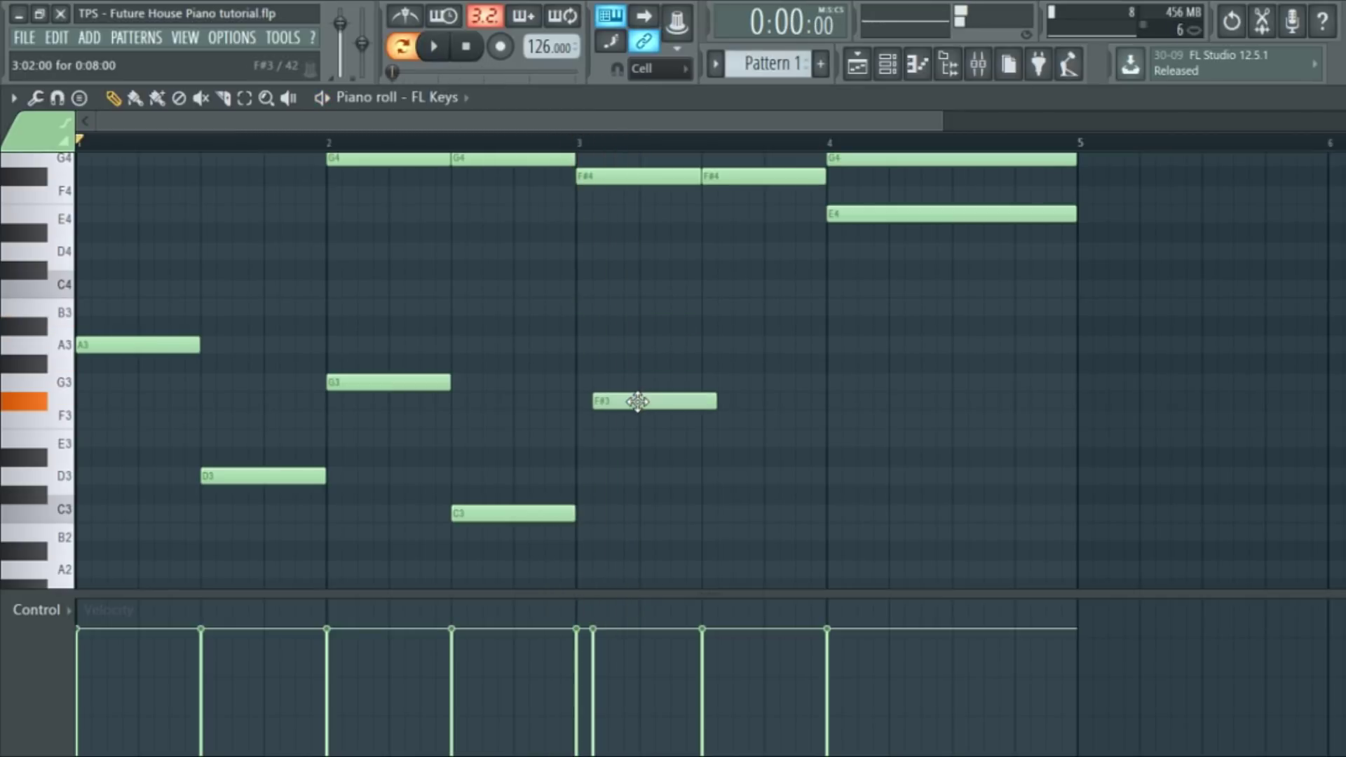
pyautogui.moveTo(688, 302); pyautogui.dragTo(706, 294)
# Step: Add an E3 bass note spanning all of bar 4 and play back the chords with their bass line
pyautogui.moveTo(826, 416)
pyautogui.mouseDown()
pyautogui.moveTo(867, 431)
pyautogui.moveTo(854, 451)
pyautogui.mouseUp()
pyautogui.moveTo(945, 436); pyautogui.dragTo(1073, 447)
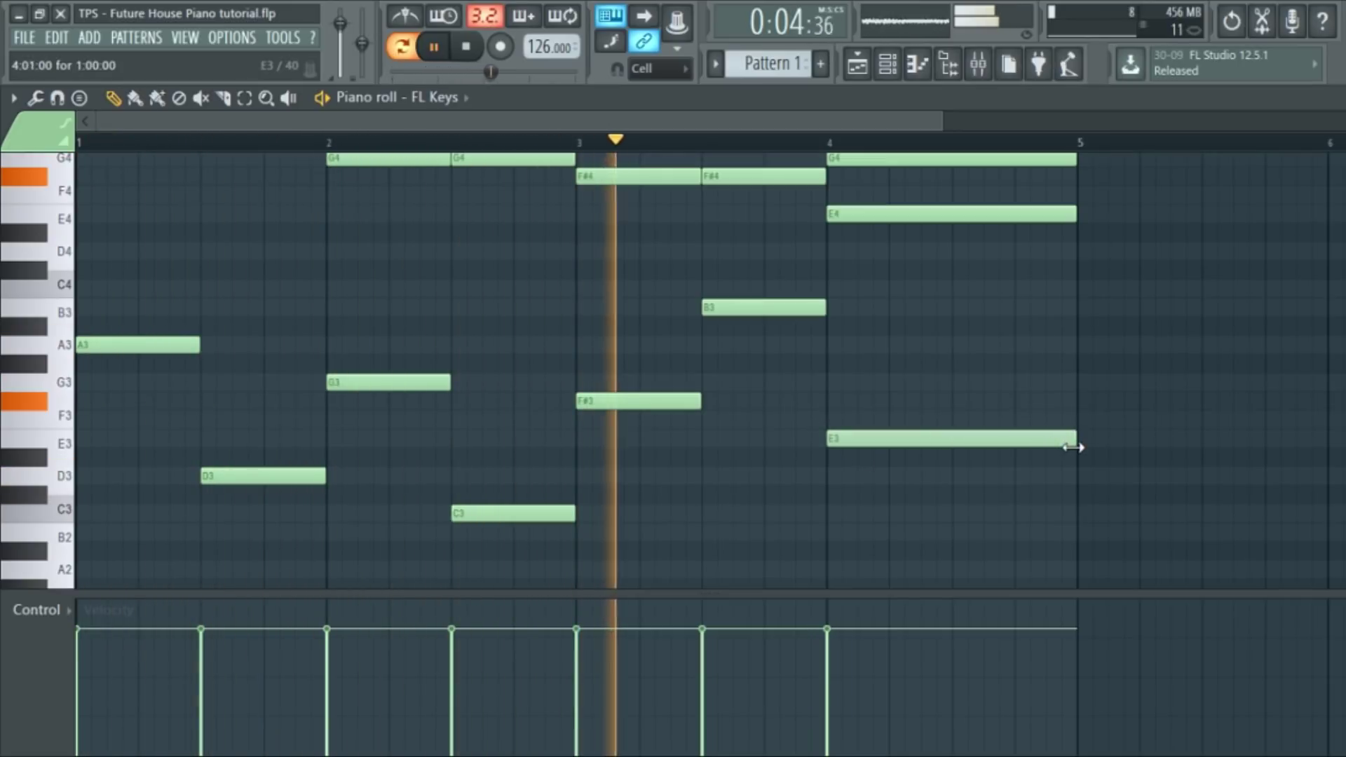
pyautogui.scroll(5, 982, 464)
pyautogui.scroll(-7, 976, 446)
pyautogui.press('space')
pyautogui.scroll(3, 204, 165)
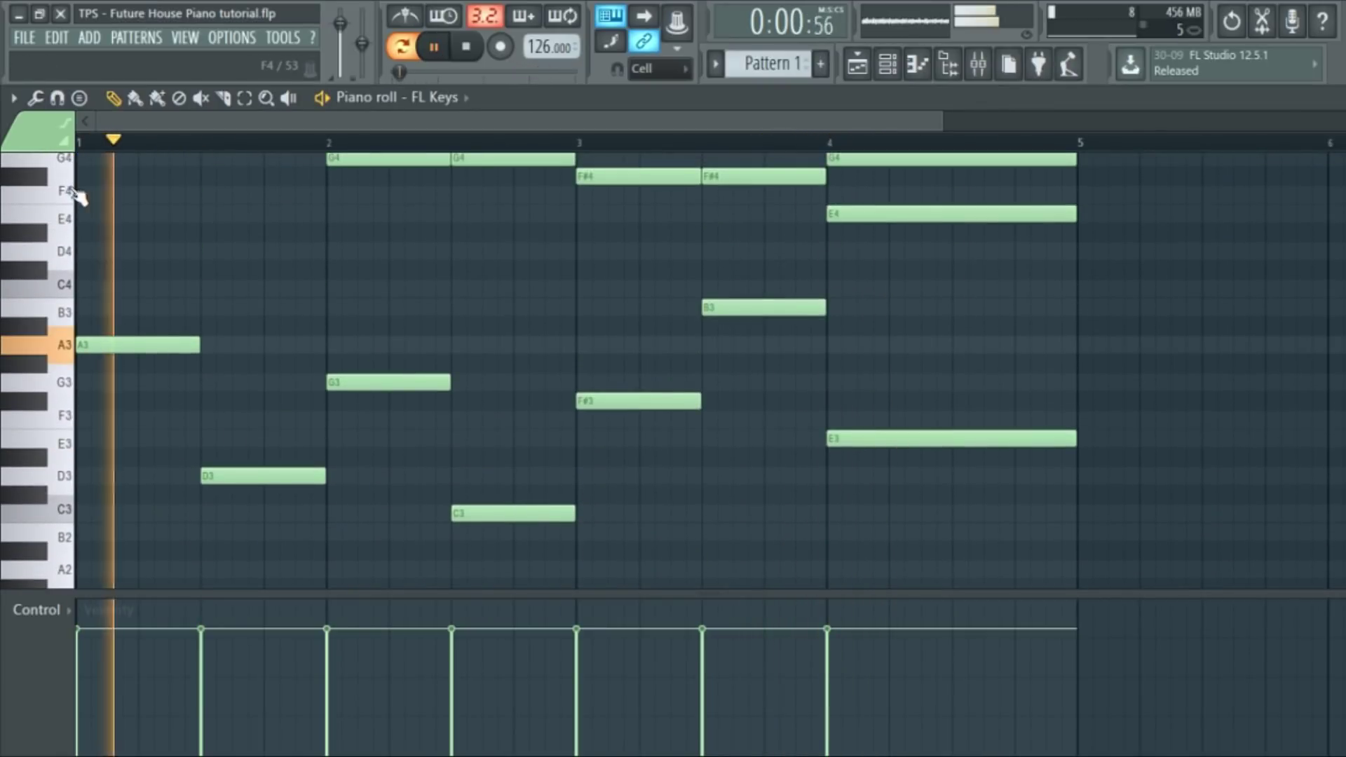
pyautogui.press('space')
# Step: Shorten the first chord of bar 1 and its A3 bass note to two steps and repeat them on step 5
pyautogui.moveTo(143, 429); pyautogui.dragTo(105, 126)
pyautogui.scroll(-1, 197, 179)
pyautogui.scroll(1, 186, 203)
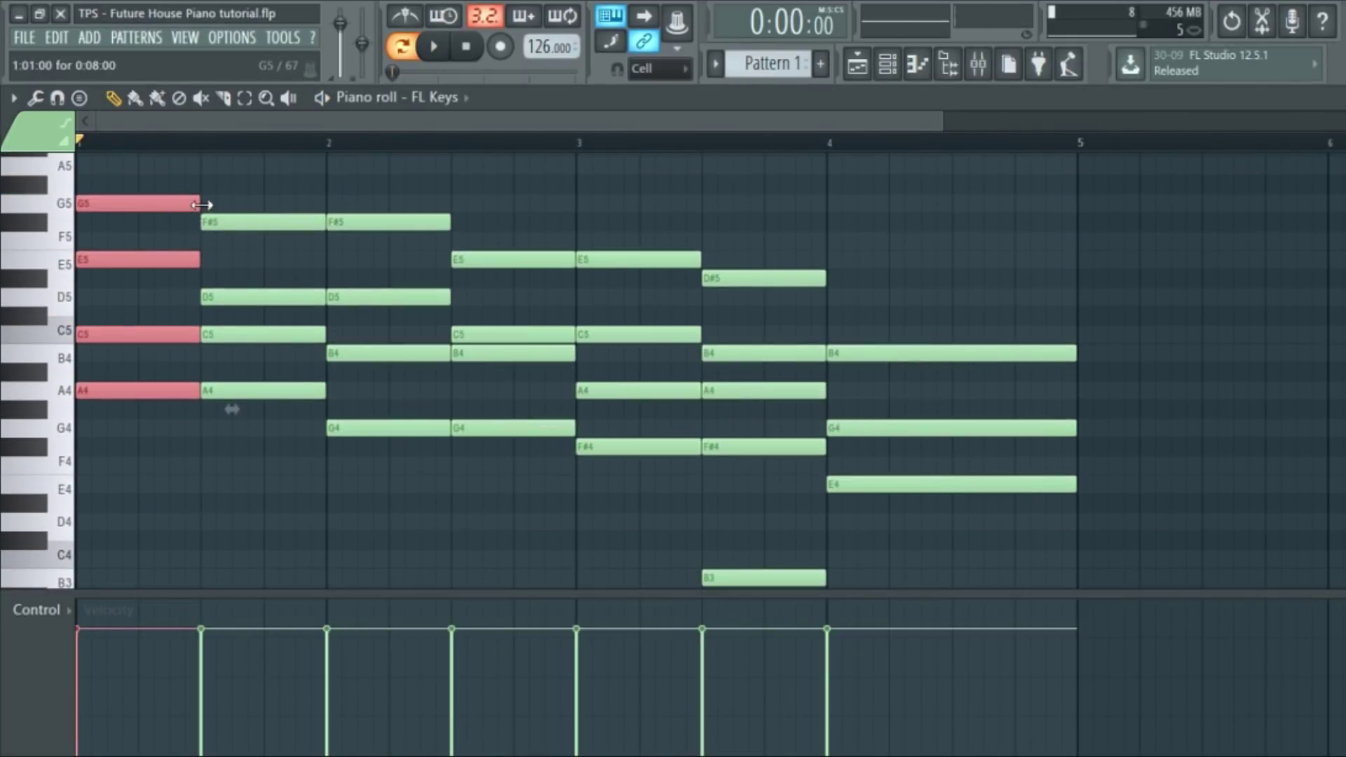
pyautogui.click(94, 202)
pyautogui.hotkey('ctrl', 'z')
pyautogui.moveTo(149, 210); pyautogui.dragTo(106, 204)
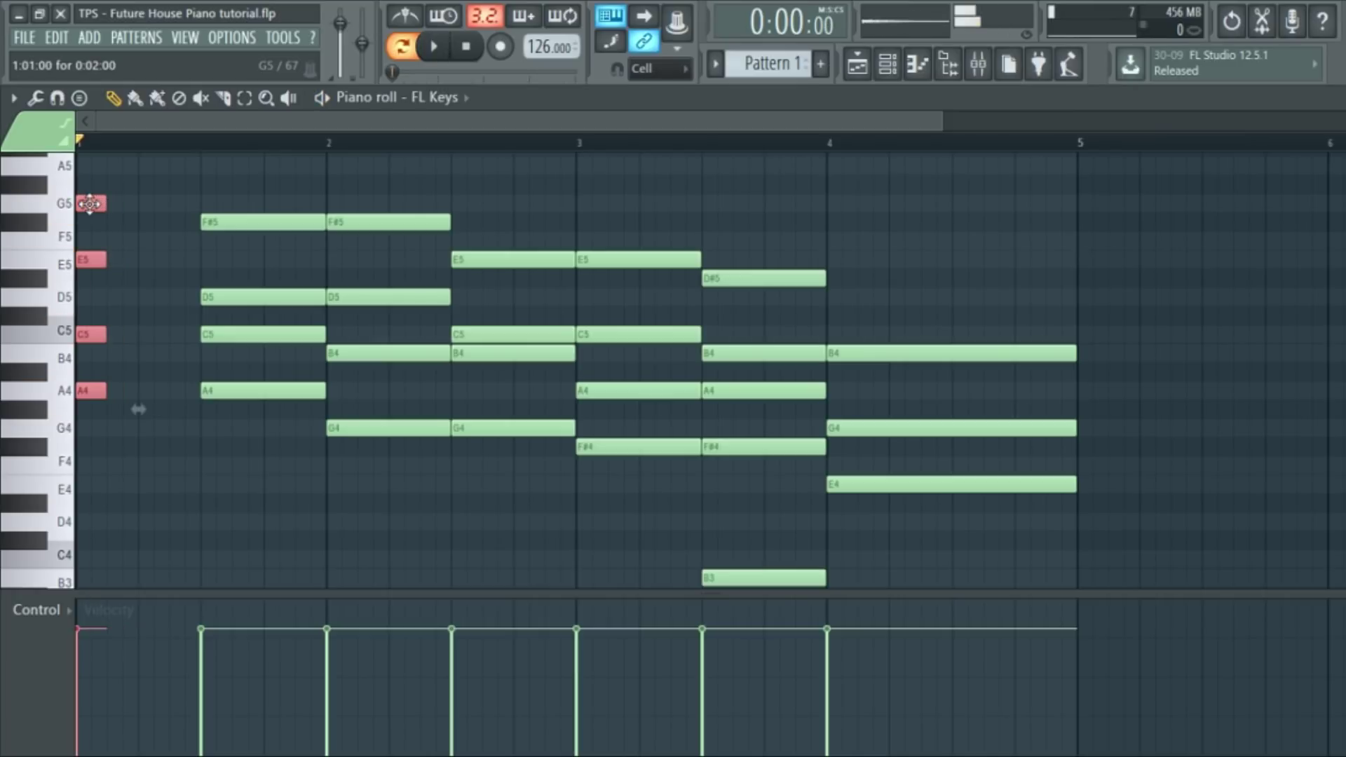
pyautogui.scroll(-6, 219, 237)
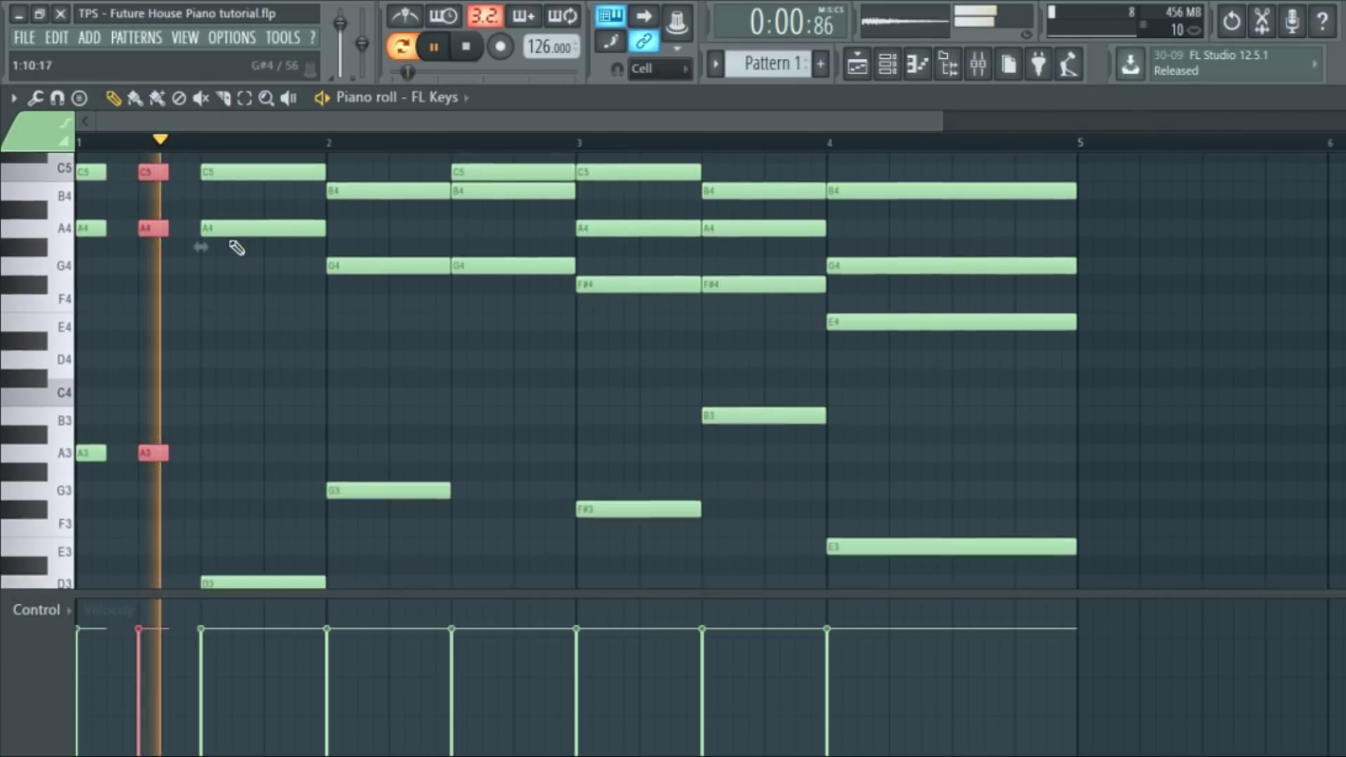
# Step: Chop the second chord of bar 1 with its D3 bass into two-step hits on steps 9, 12 and 15, checking by playback
pyautogui.moveTo(262, 454); pyautogui.dragTo(265, 169)
pyautogui.press('space')
pyautogui.press('space')
pyautogui.press('space')
pyautogui.scroll(1, 379, 209)
pyautogui.press('space')
pyautogui.press('space')
pyautogui.moveTo(341, 220)
pyautogui.mouseDown()
pyautogui.moveTo(217, 221)
pyautogui.moveTo(305, 227)
pyautogui.mouseUp()
pyautogui.press('space')
pyautogui.press('space')
pyautogui.hotkey('ctrl', 'd')
# Step: Chop the first chord of bar 2 with its G3 bass into two-step hits on steps 3 and 6 and play it back
pyautogui.scroll(-4, 510, 260)
pyautogui.press('space')
pyautogui.keyDown('ctrl'); pyautogui.moveTo(380, 462); pyautogui.dragTo(403, 161); pyautogui.keyUp('ctrl')
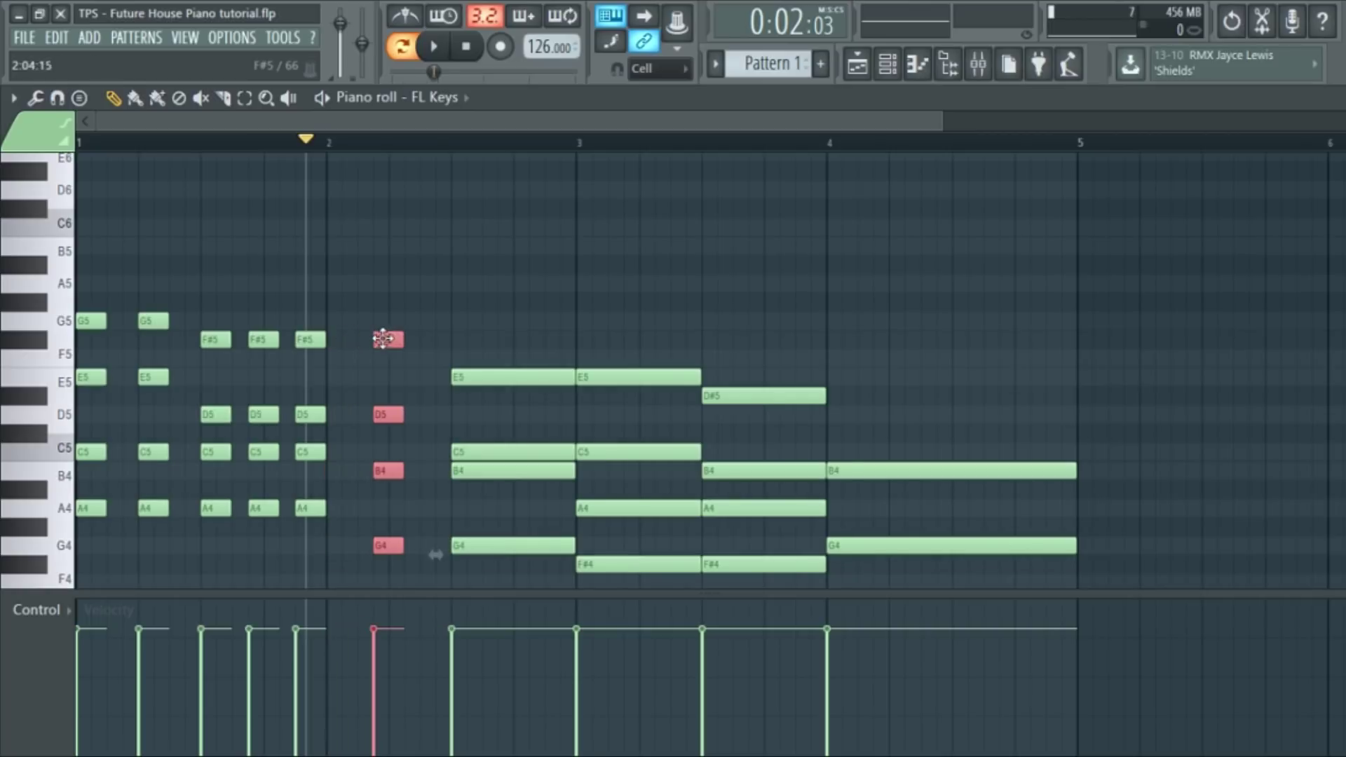
pyautogui.press('space')
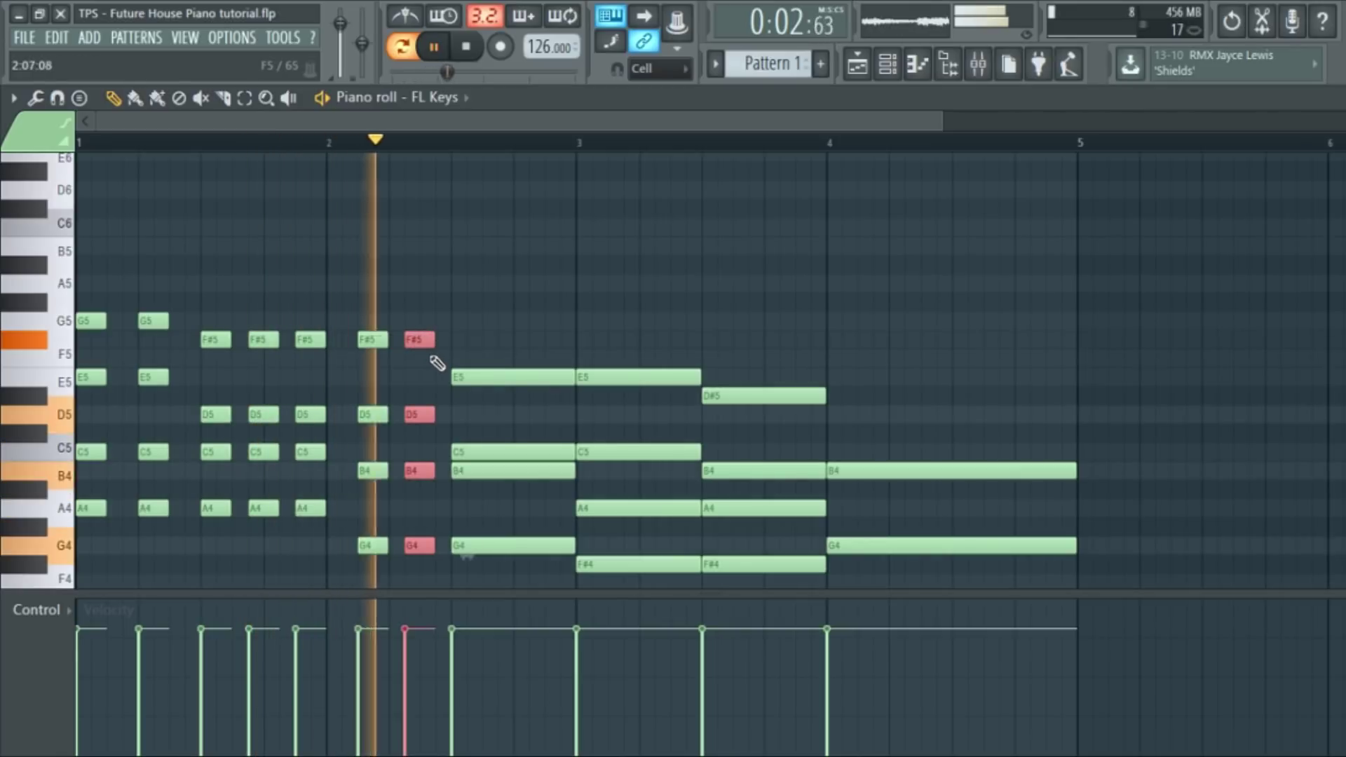
# Step: Chop the second chord of bar 2 with its C3 bass into two-step hits on steps 9, 12 and 15
pyautogui.scroll(-10, 511, 460)
pyautogui.press('space')
pyautogui.scroll(5, 533, 378)
pyautogui.press('space')
pyautogui.moveTo(575, 228); pyautogui.dragTo(508, 236)
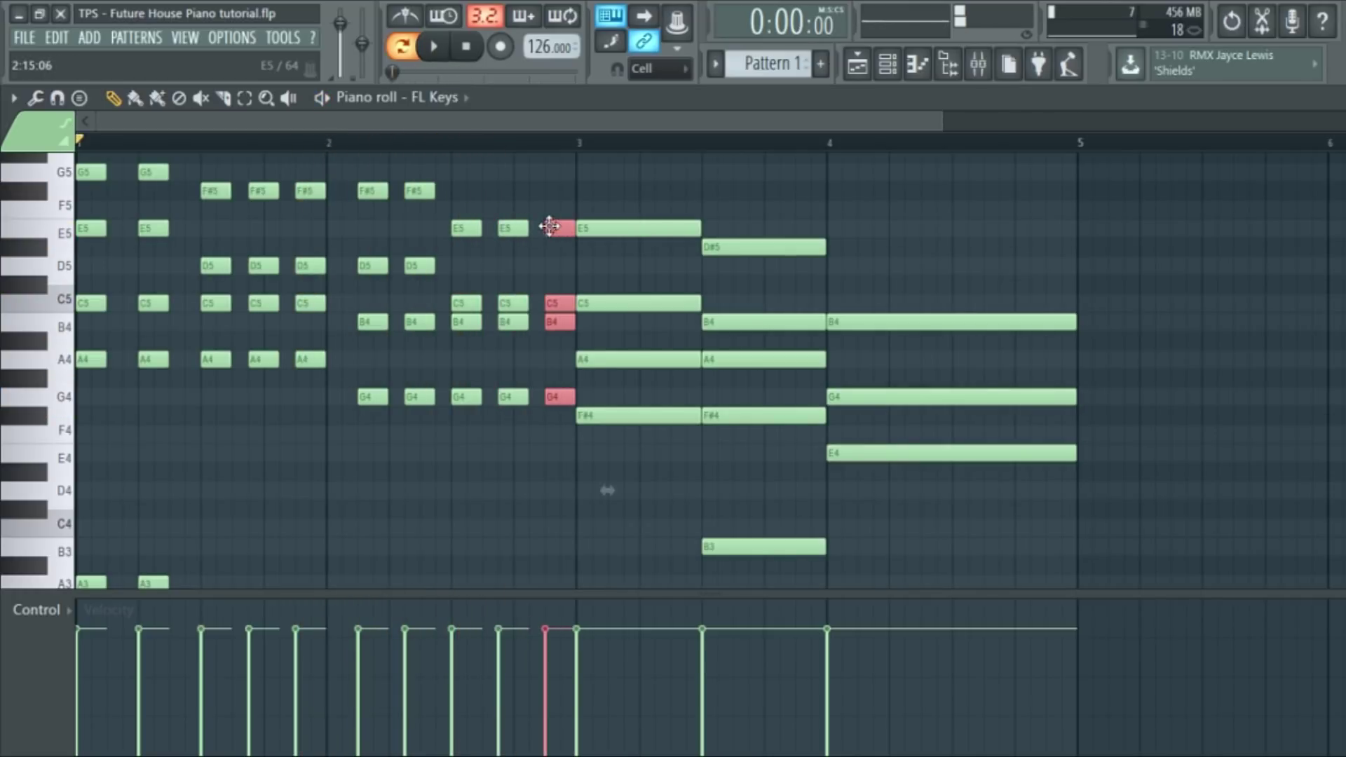
# Step: Shorten the first chord of bar 3 and its F#3 bass note to two steps and repeat them on step 5
pyautogui.scroll(-5, 673, 420)
pyautogui.moveTo(631, 404); pyautogui.dragTo(647, 162)
pyautogui.scroll(6, 652, 168)
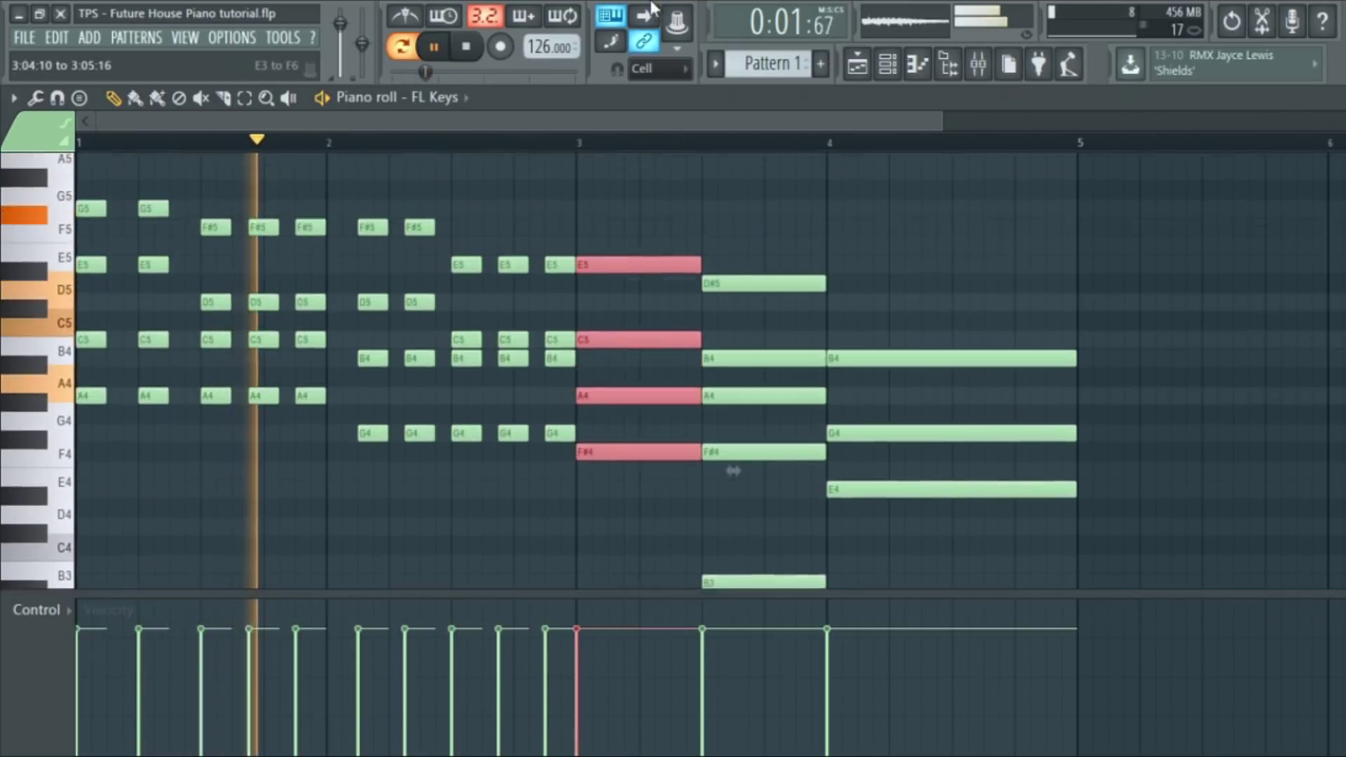
pyautogui.moveTo(691, 286); pyautogui.dragTo(630, 288)
pyautogui.hotkey('ctrl', 'd')
# Step: Chop the second chord of bar 3 with its B3 bass into two-step hits on steps 9, 12 and 15
pyautogui.scroll(-4, 729, 270)
pyautogui.press('space')
pyautogui.moveTo(740, 419); pyautogui.dragTo(736, 141)
pyautogui.press('space')
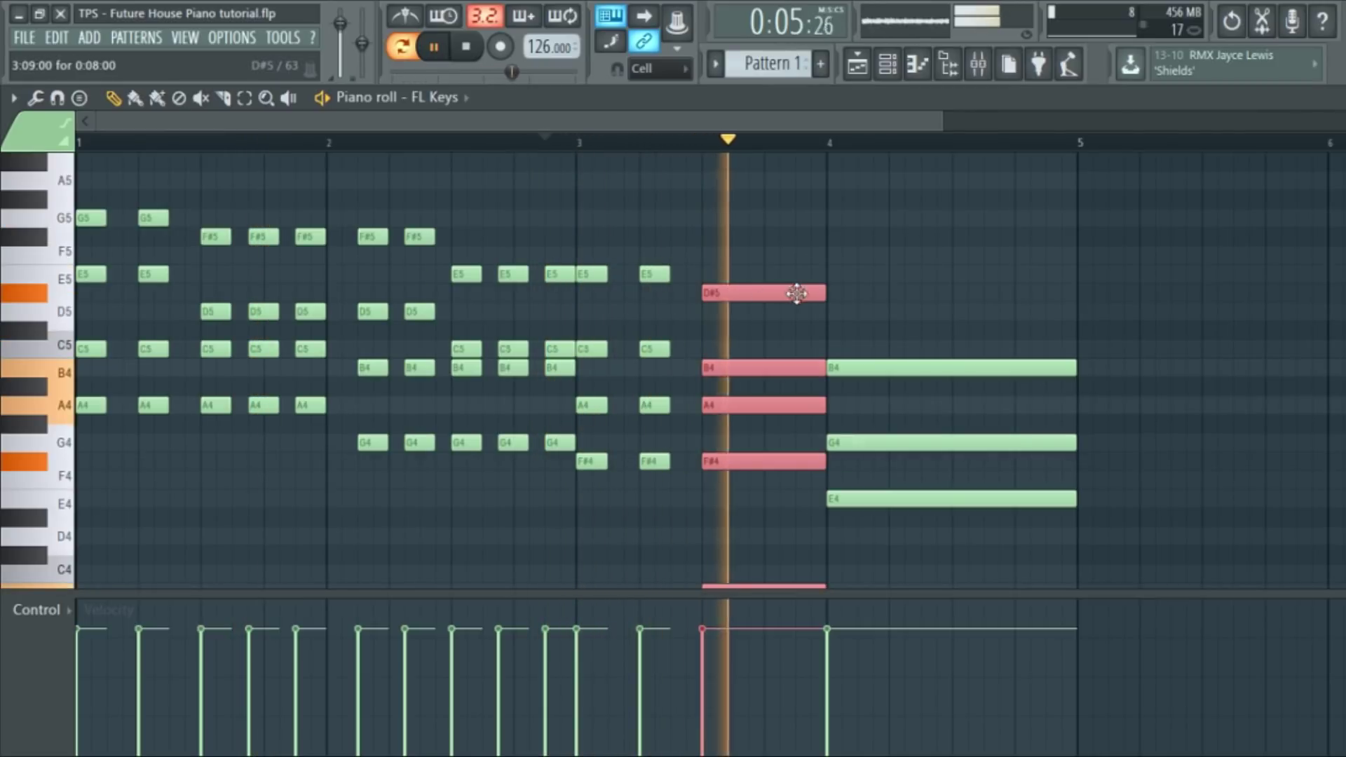
pyautogui.press('space')
pyautogui.moveTo(826, 293)
pyautogui.mouseDown()
pyautogui.moveTo(709, 293)
pyautogui.moveTo(806, 292)
pyautogui.mouseUp()
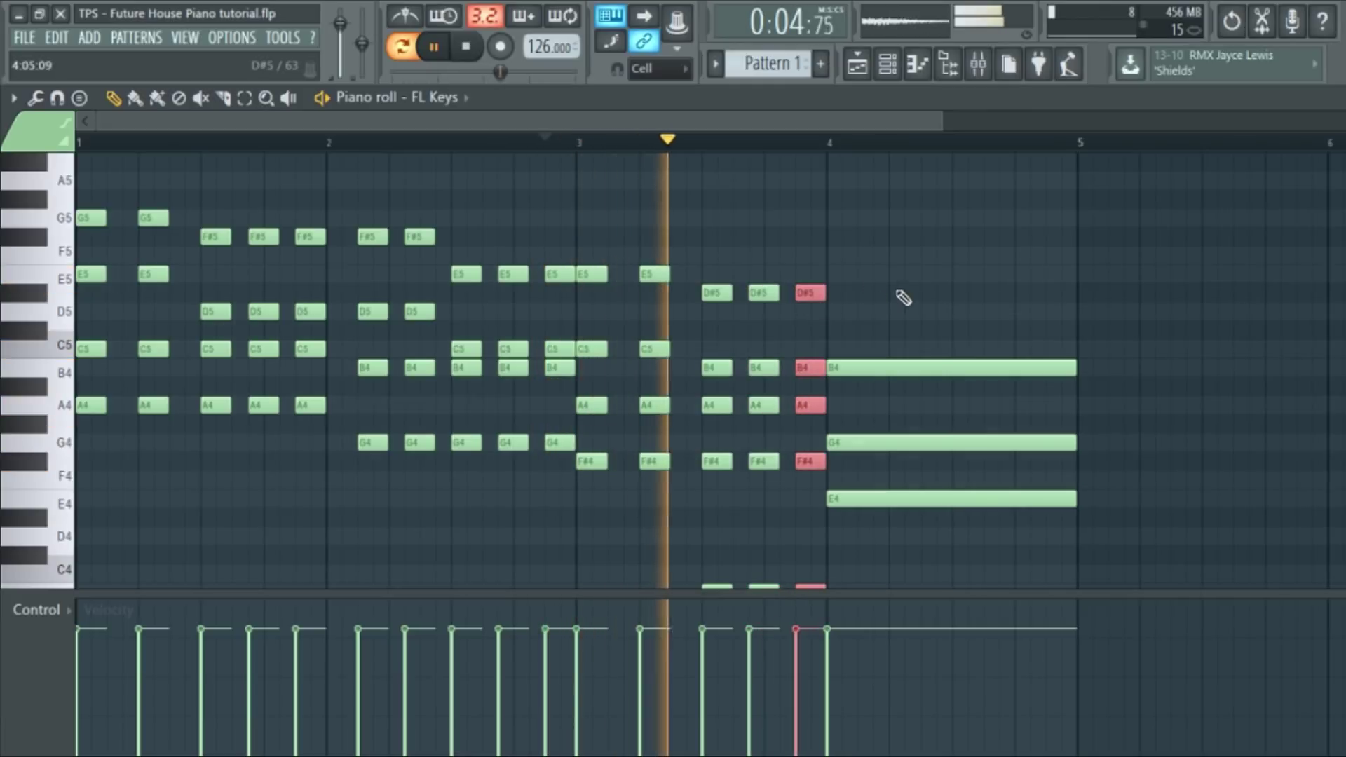
pyautogui.scroll(-3, 911, 301)
pyautogui.hotkey('ctrl', 'd')
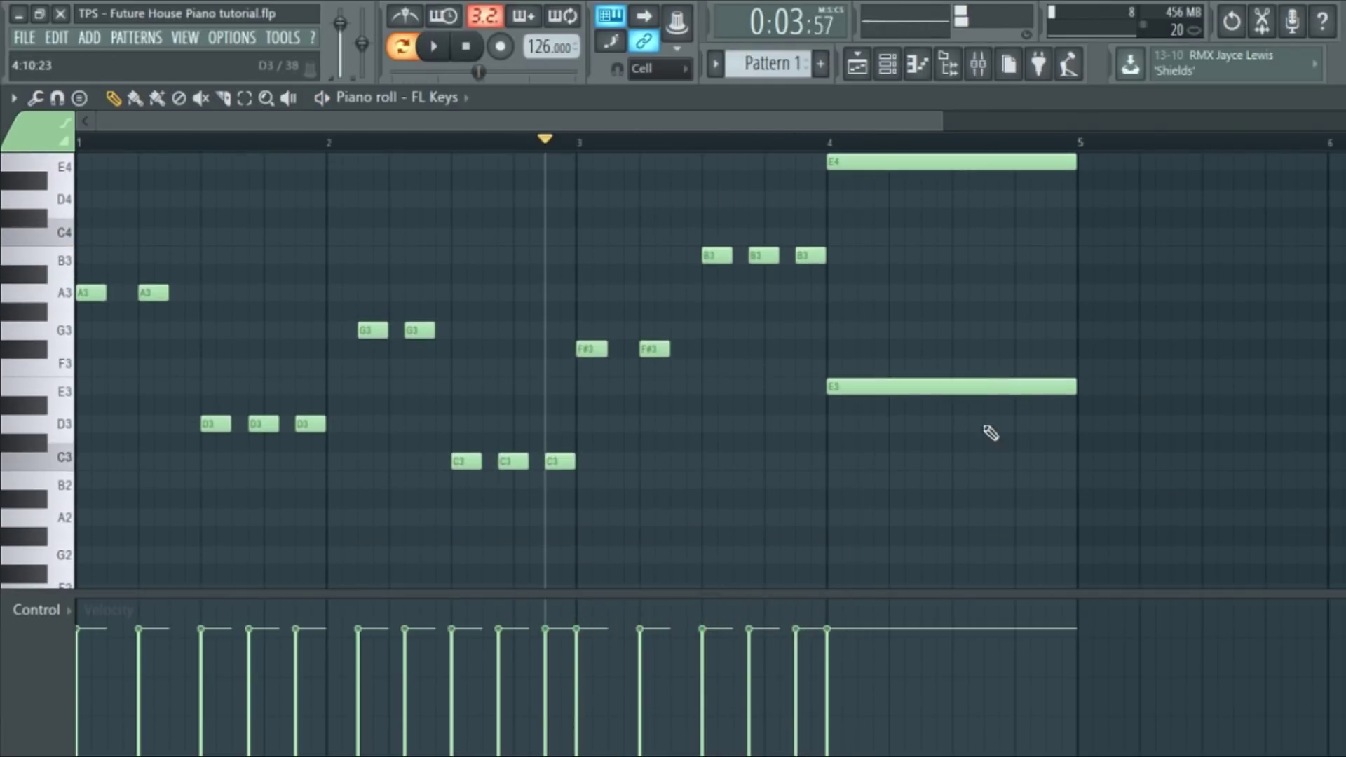
# Step: Chop the bar 4 chord with its E3 bass into two-step hits on steps 3, 6, 9 and 12 and play it back
pyautogui.scroll(2, 1105, 390)
pyautogui.moveTo(1074, 265); pyautogui.dragTo(867, 266)
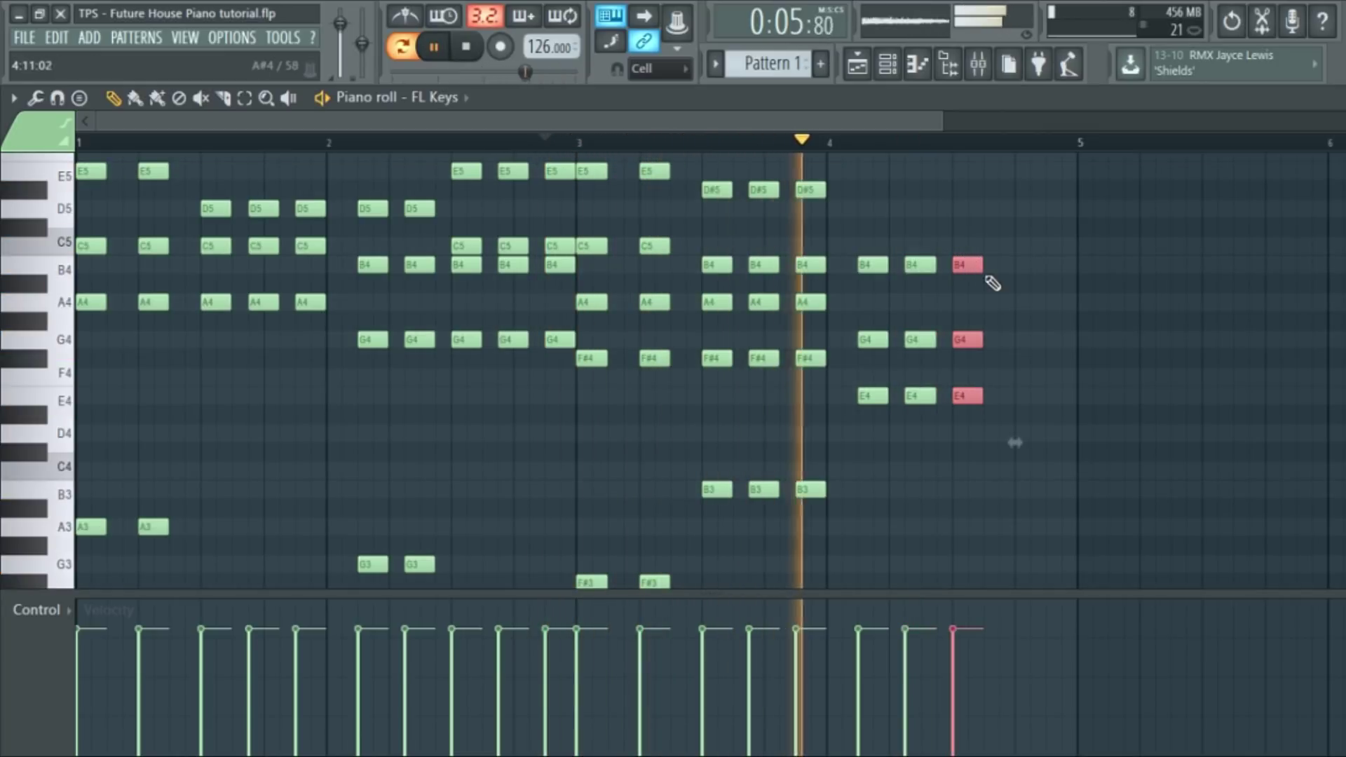
pyautogui.press('space')
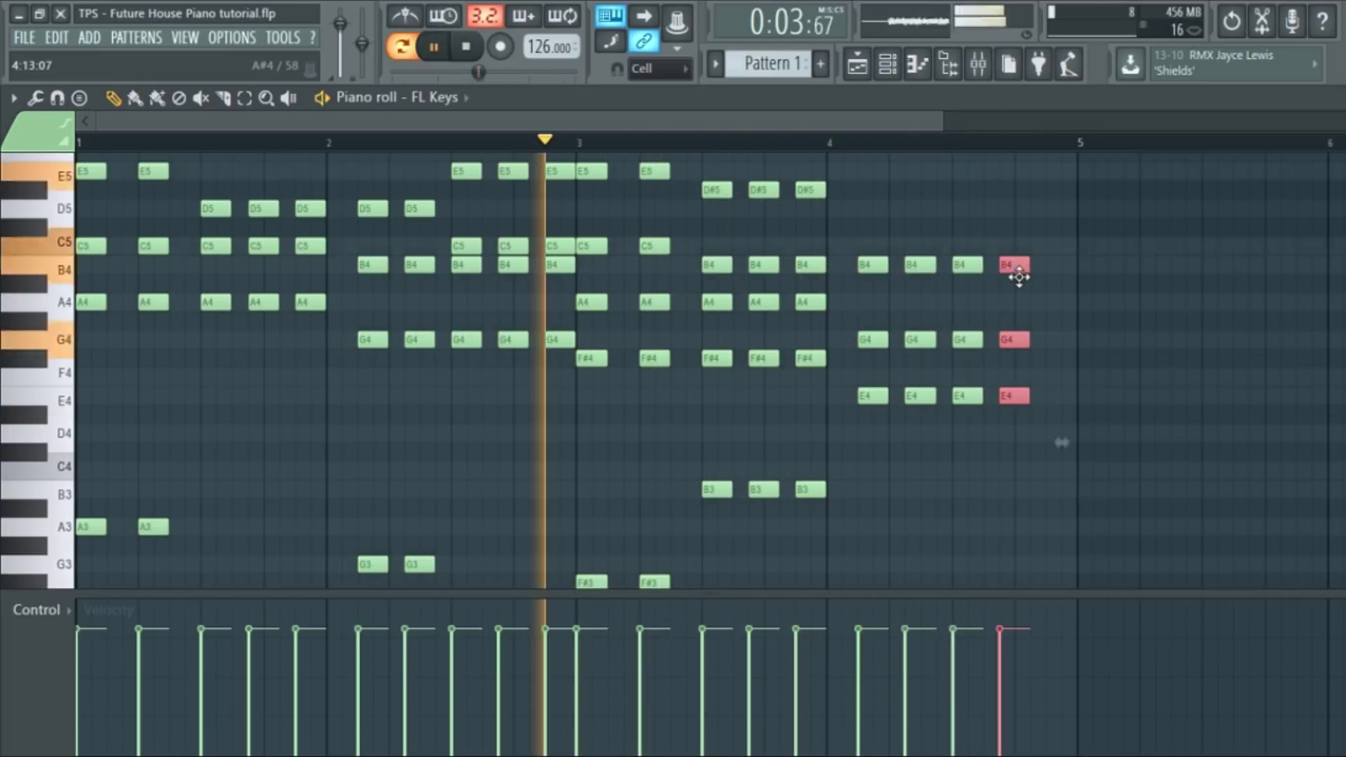
# Step: Add extra hits of the bar 4 chord and bass on steps 11 and 15 and play back the rhythm
pyautogui.moveTo(1015, 265)
pyautogui.mouseDown()
pyautogui.moveTo(997, 267)
pyautogui.moveTo(1023, 269)
pyautogui.mouseUp()
pyautogui.press('space')
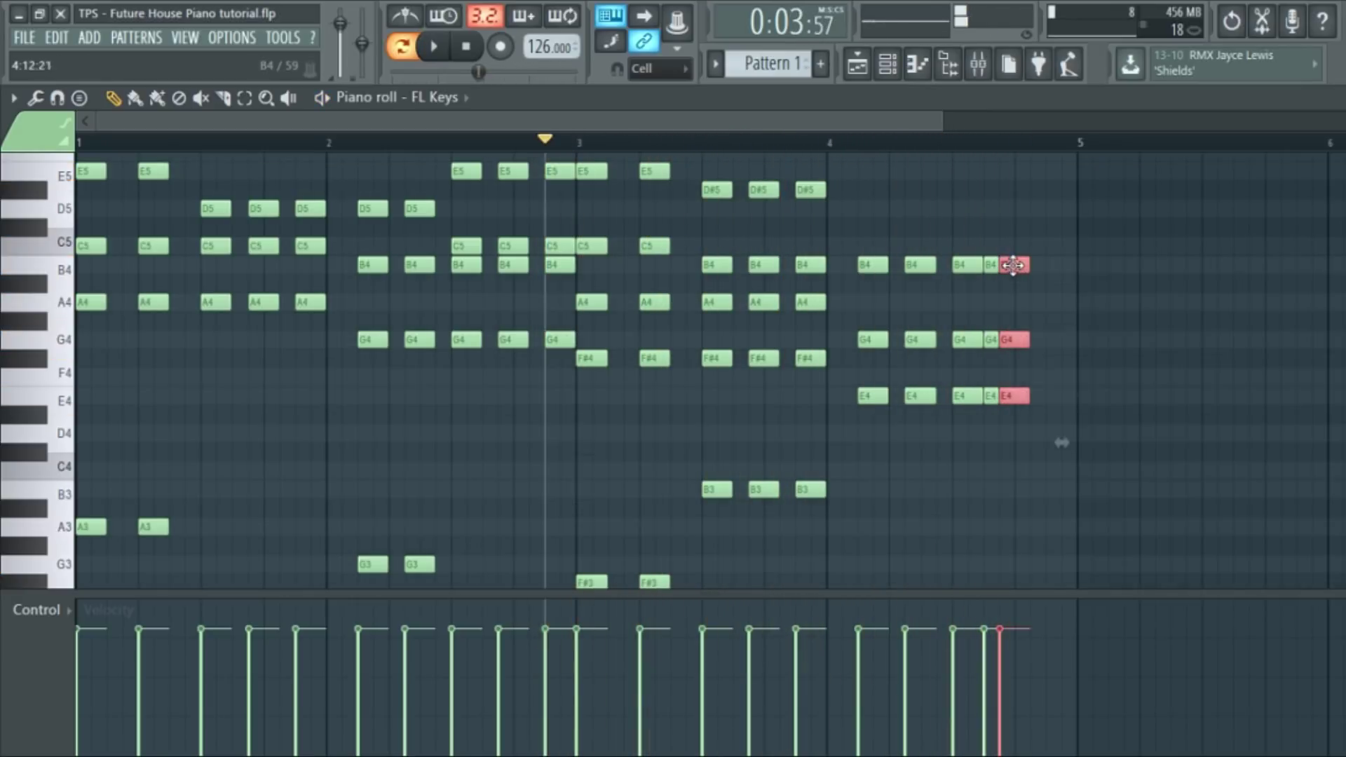
pyautogui.press('space')
pyautogui.keyDown('ctrl'); pyautogui.click(1122, 249); pyautogui.keyUp('ctrl')
pyautogui.scroll(-5, 1010, 301)
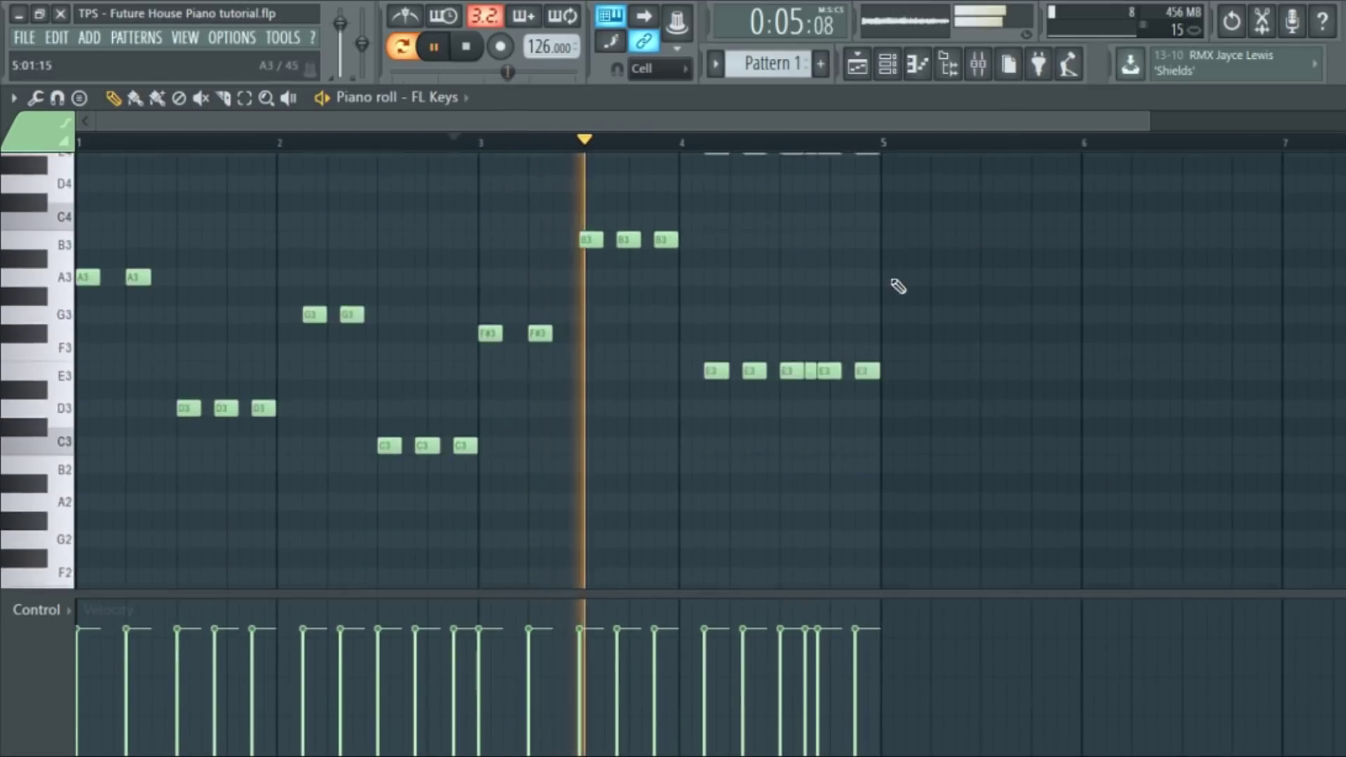
# Step: Add a one-step D3 bass note on step 11 of bar 1 and play back the rhythm
pyautogui.scroll(4, 845, 323)
pyautogui.press('space')
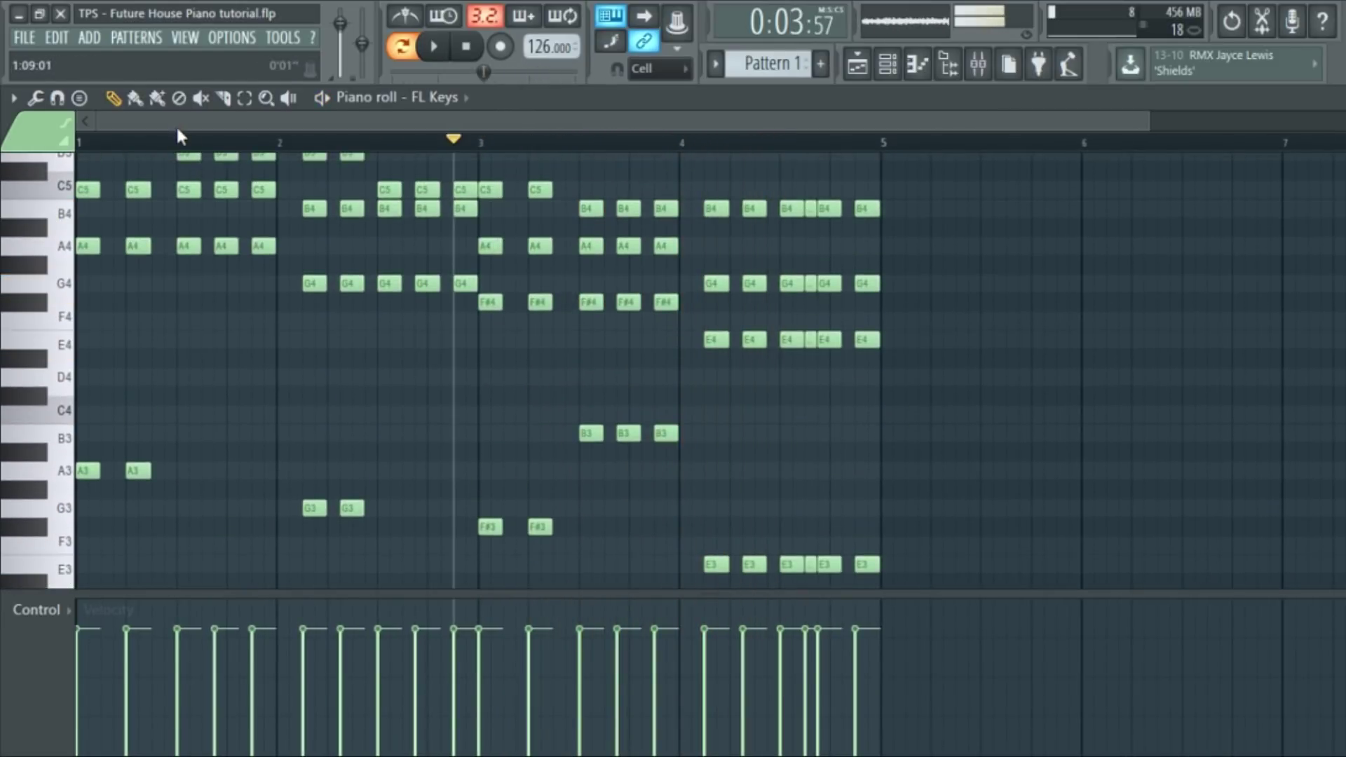
pyautogui.press('space')
pyautogui.scroll(-3, 144, 411)
pyautogui.scroll(1, 138, 373)
pyautogui.scroll(2, 151, 385)
pyautogui.press('space')
pyautogui.press('space')
pyautogui.moveTo(295, 508); pyautogui.dragTo(284, 509)
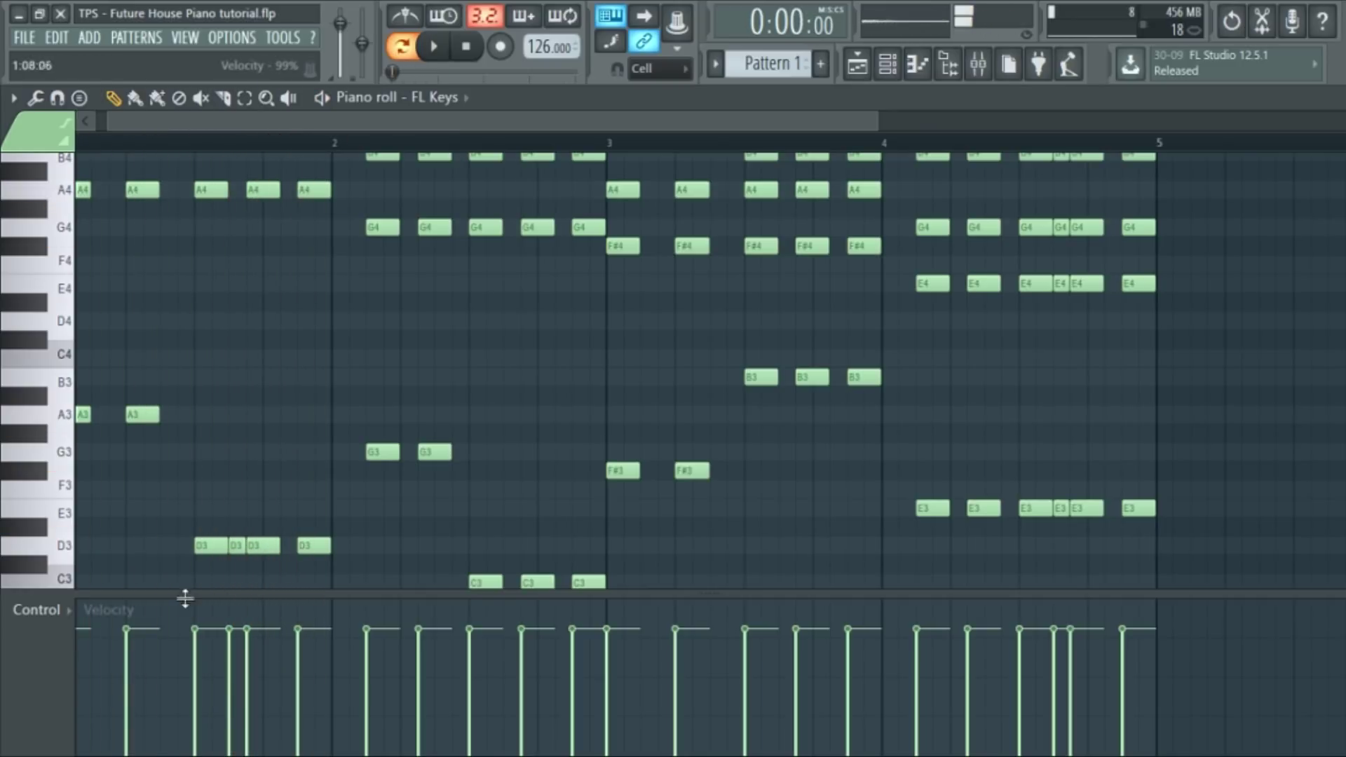
# Step: Place a one-step G3 on step 1 and a one-step G4 on step 2 of bar 2 and play them back
pyautogui.scroll(-3, 449, 483)
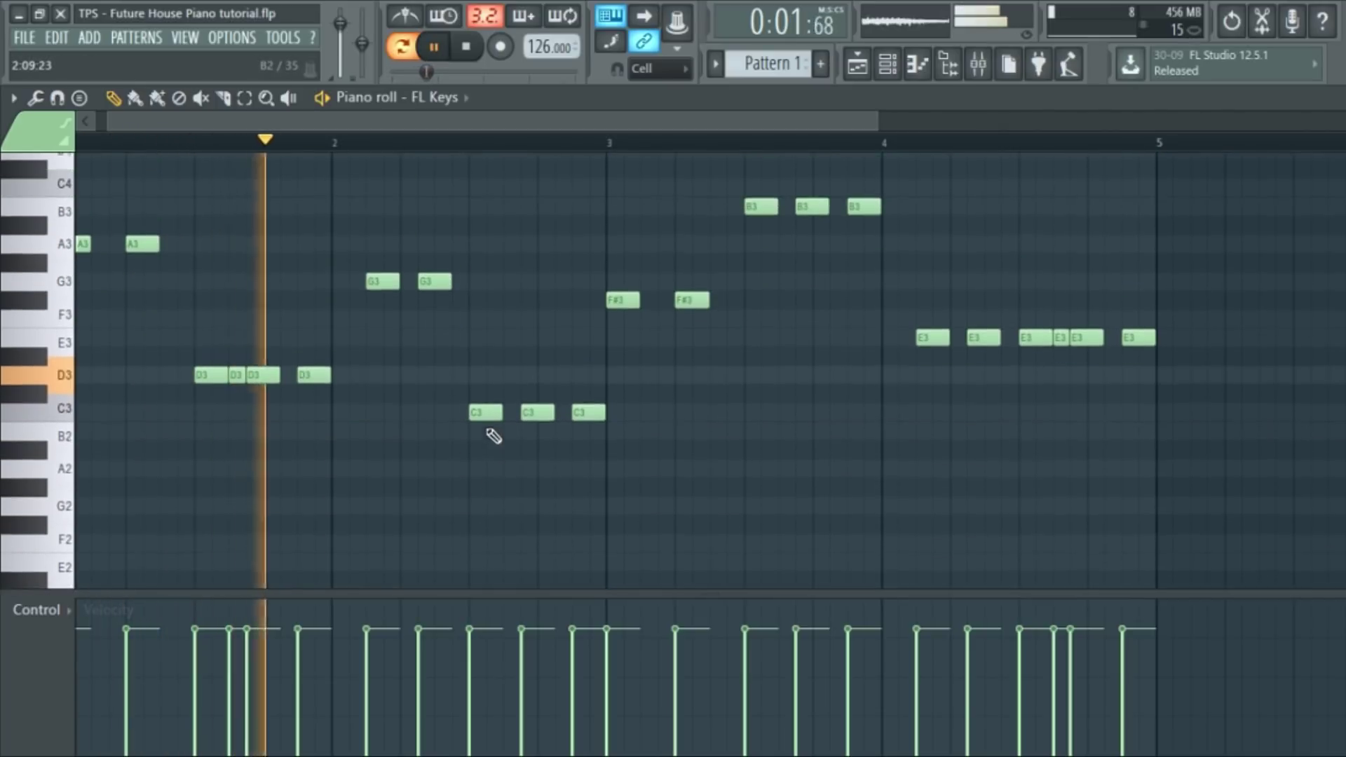
pyautogui.press('space')
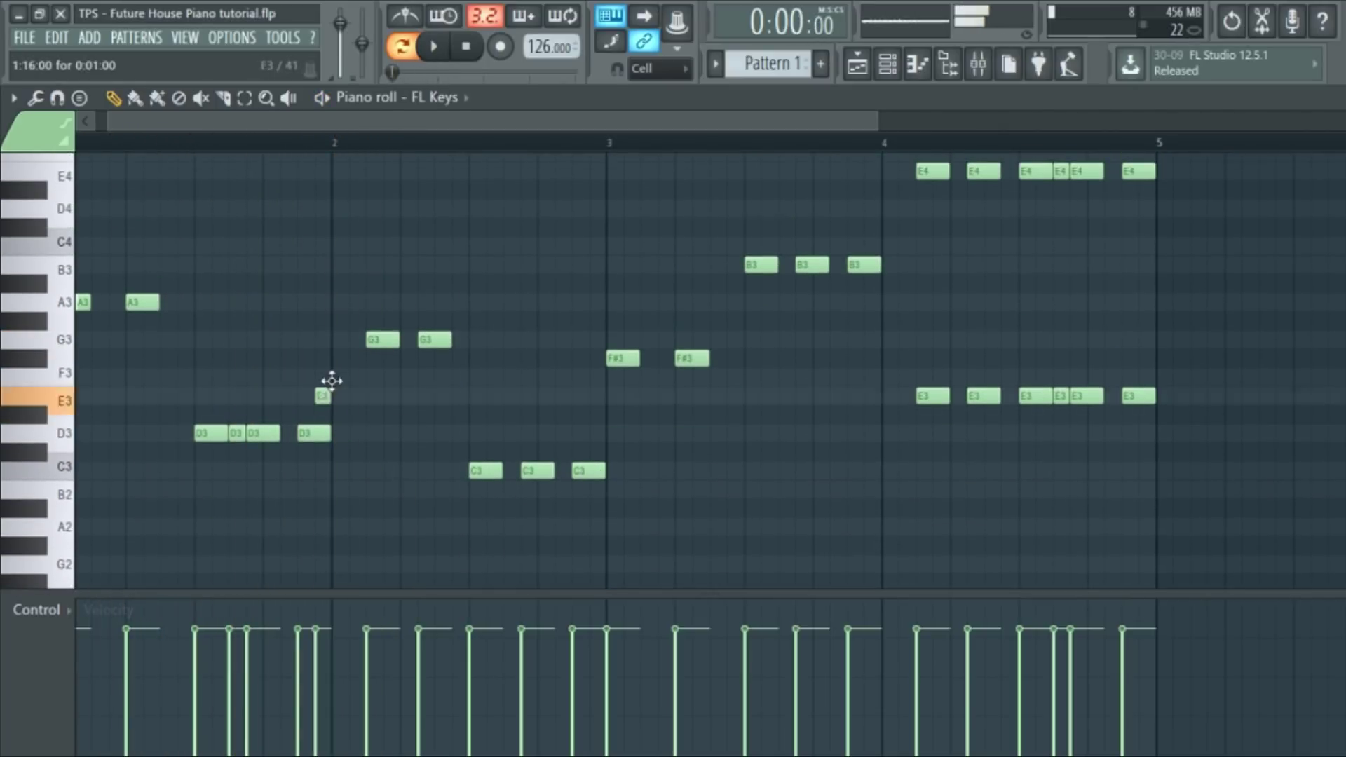
pyautogui.scroll(3, 338, 337)
pyautogui.press('space')
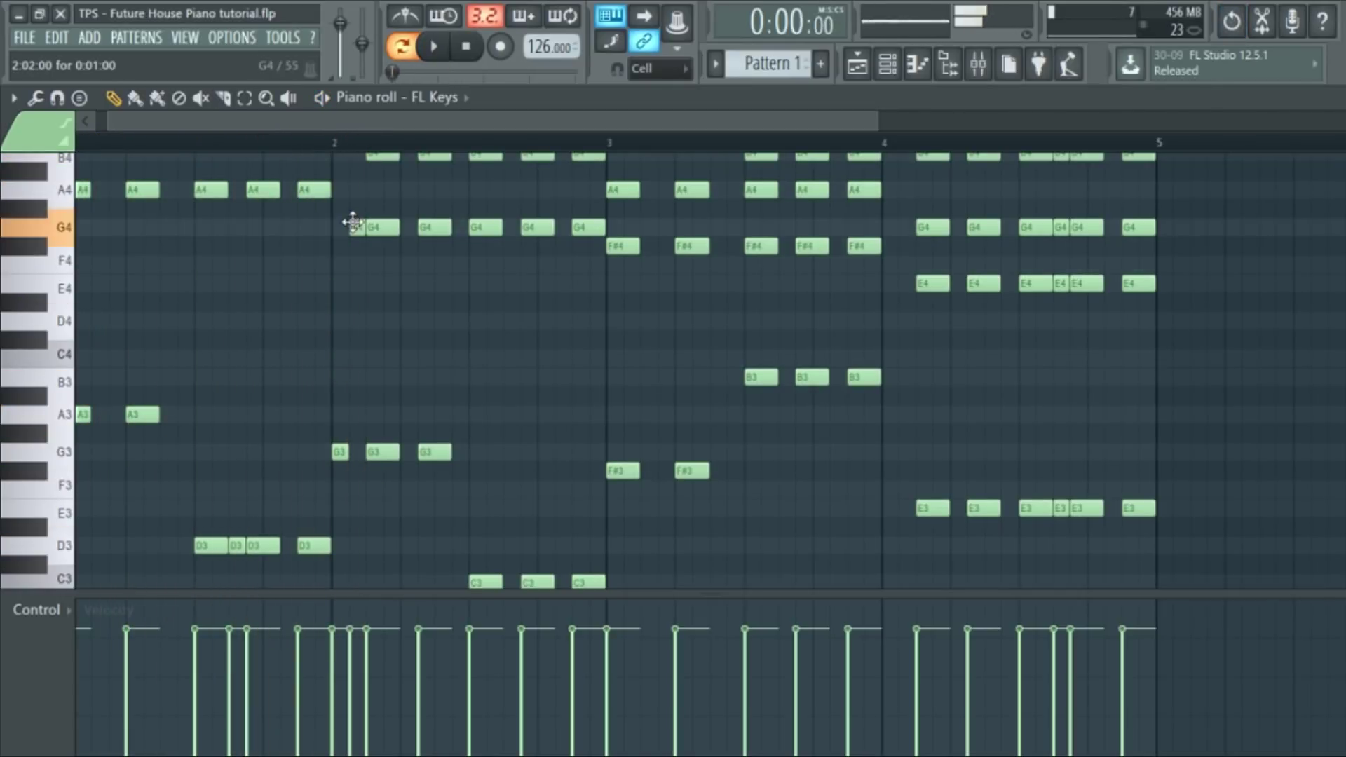
pyautogui.scroll(2, 409, 408)
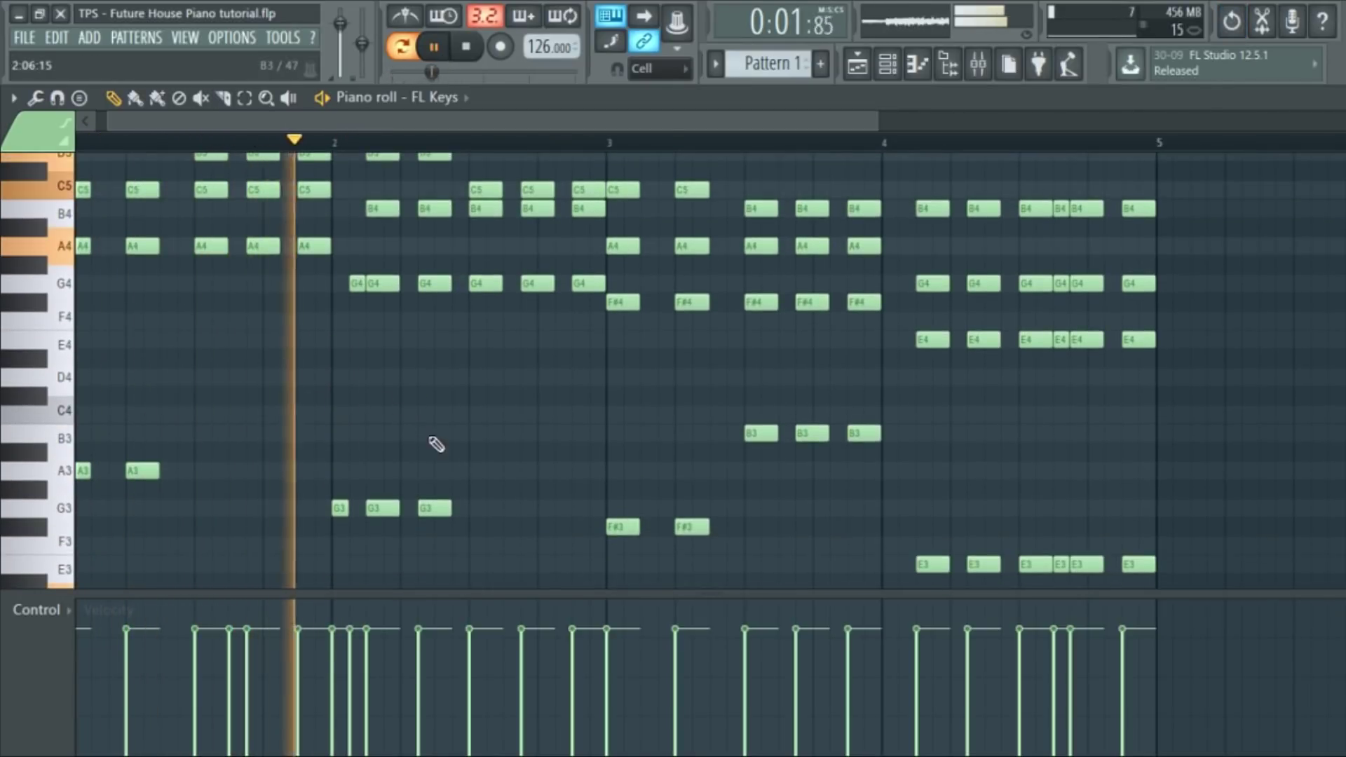
# Step: Add a one-step C3 bass note on step 11 of bar 2 and play back the pattern
pyautogui.scroll(-5, 577, 455)
pyautogui.press('space')
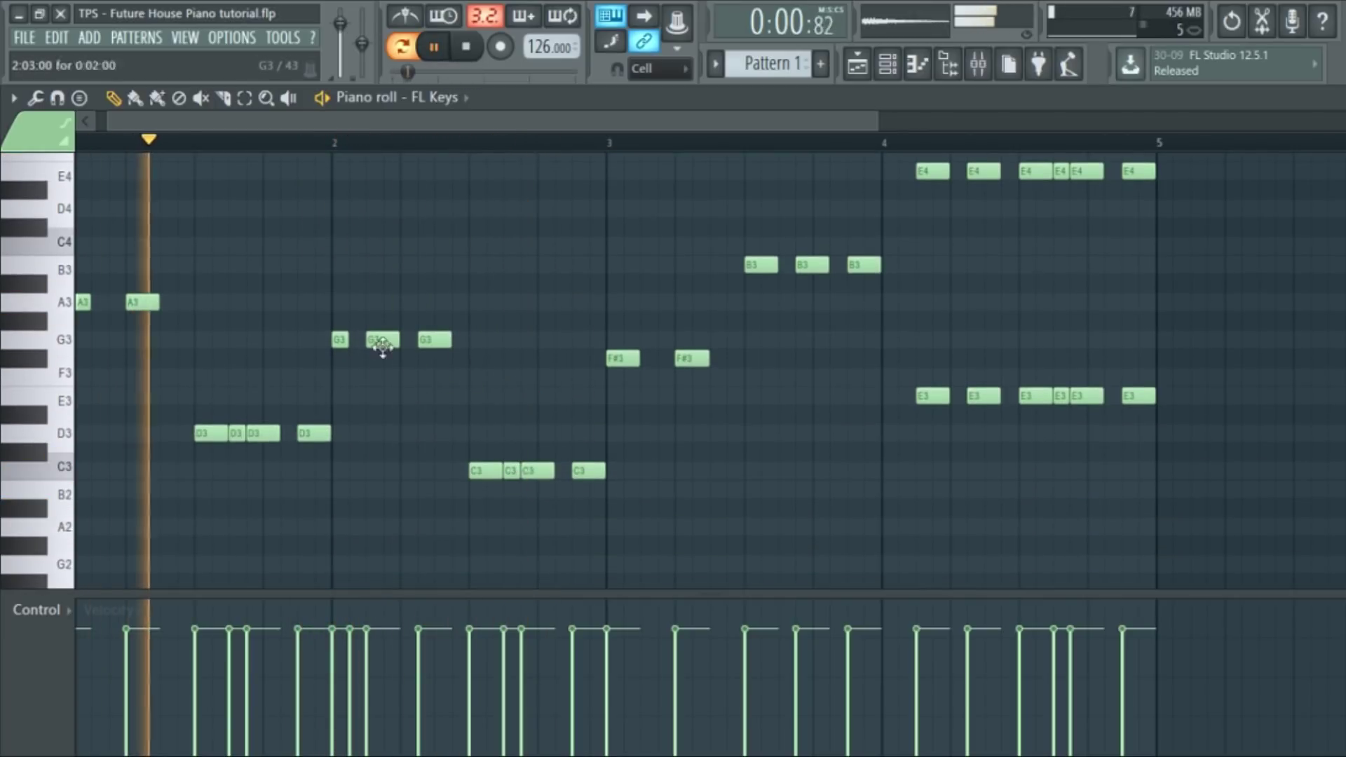
pyautogui.scroll(2, 406, 379)
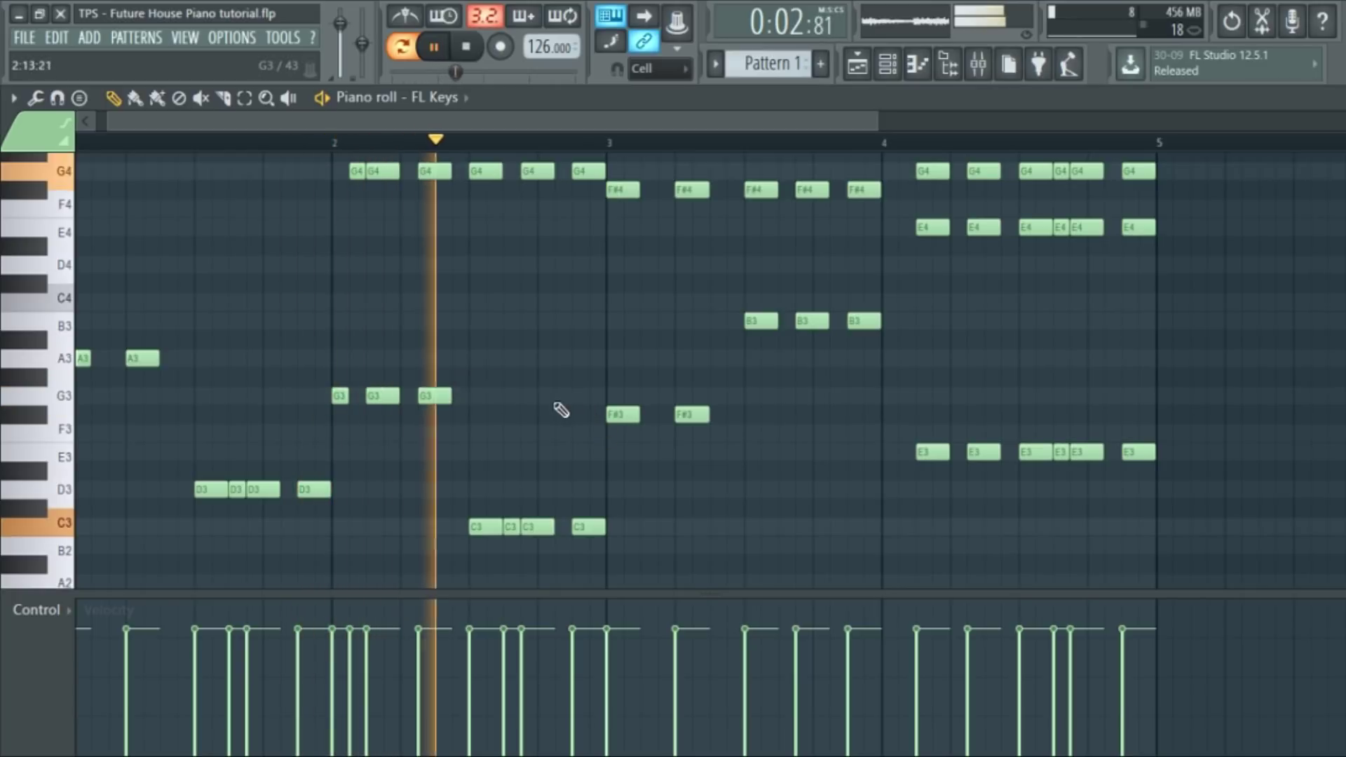
pyautogui.scroll(8, 336, 372)
pyautogui.press('space')
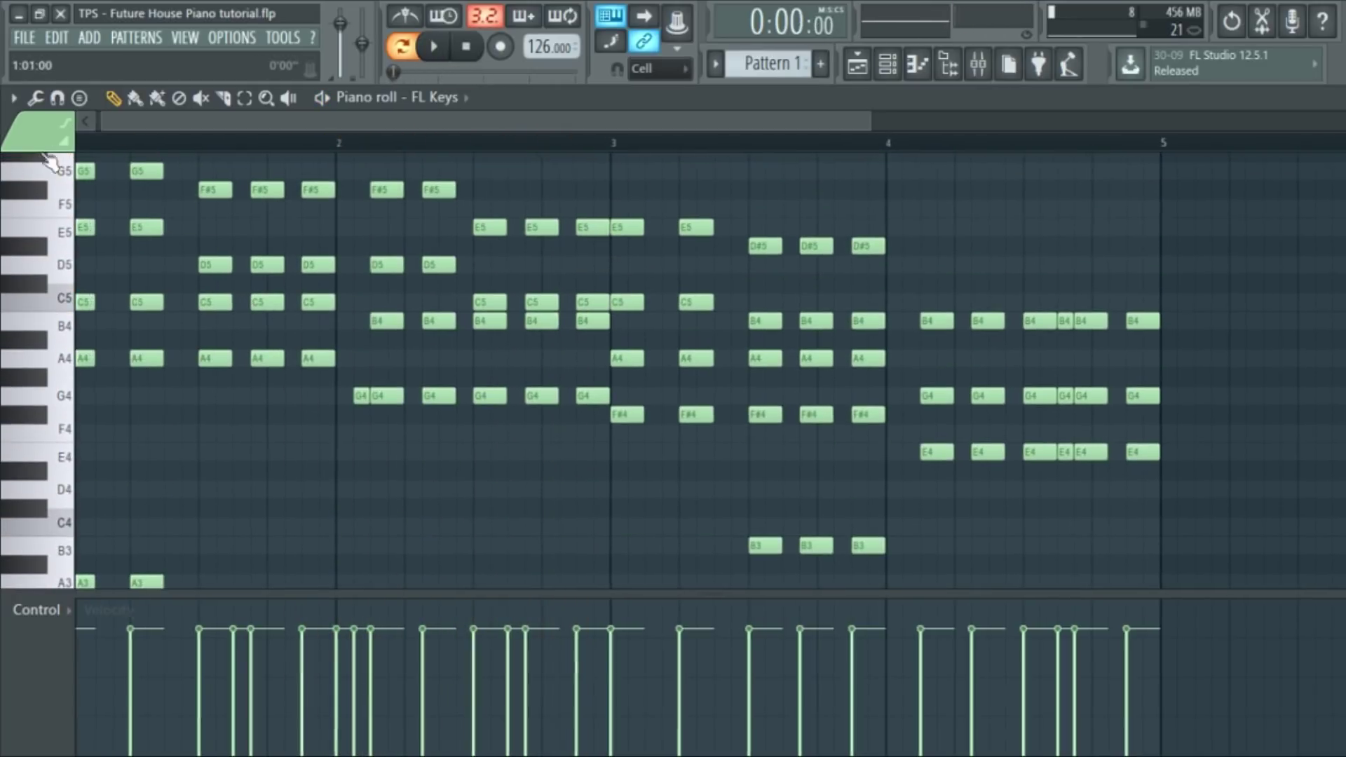
# Step: Add a one-step A4 on step 7 and a one-step C5 on step 8 of bar 1 and play back the loop
pyautogui.click(187, 358)
pyautogui.click(200, 304)
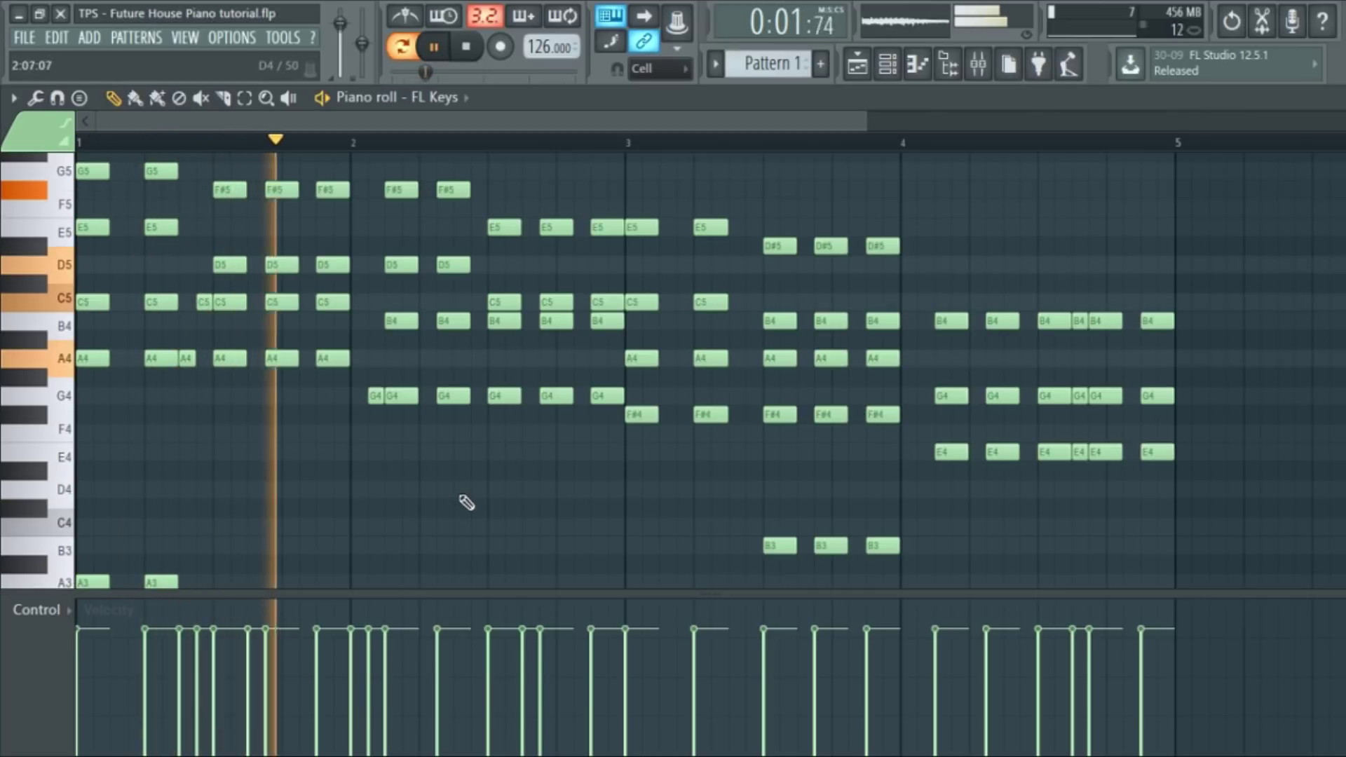
pyautogui.scroll(-2, 455, 496)
pyautogui.scroll(-4, 604, 472)
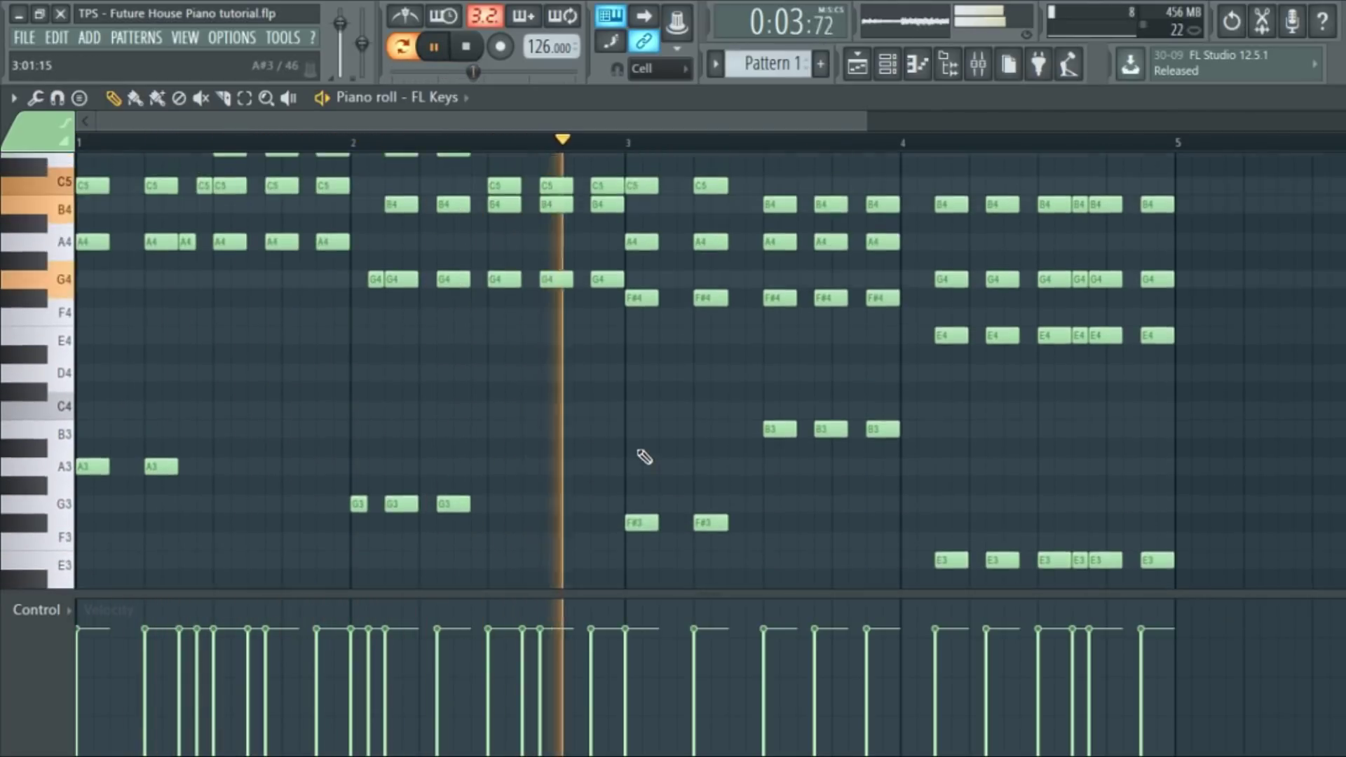
pyautogui.scroll(5, 715, 455)
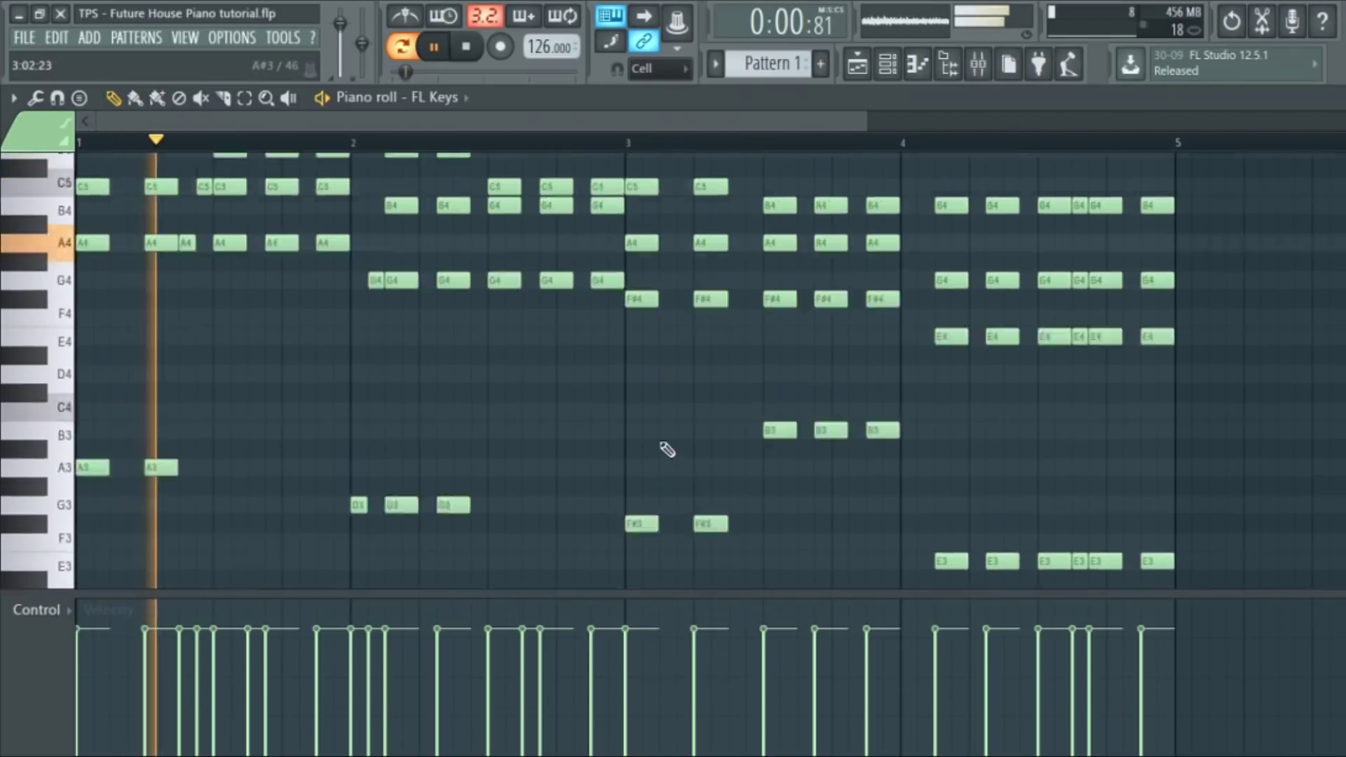
# Step: Shorten the last E5 of bar 2 to one step, follow it with a one-step D5 on step 16 and play from step 11
pyautogui.scroll(1, 589, 276)
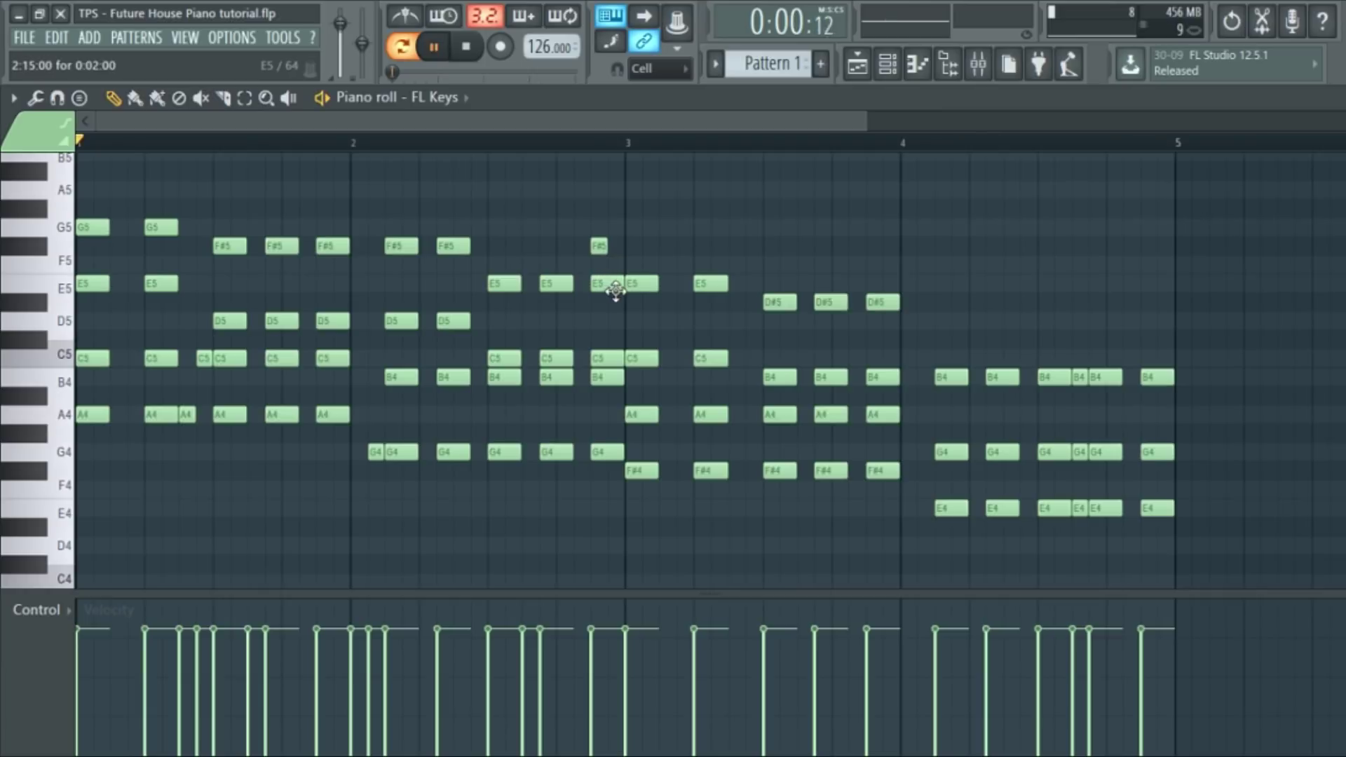
pyautogui.moveTo(617, 285); pyautogui.dragTo(607, 283)
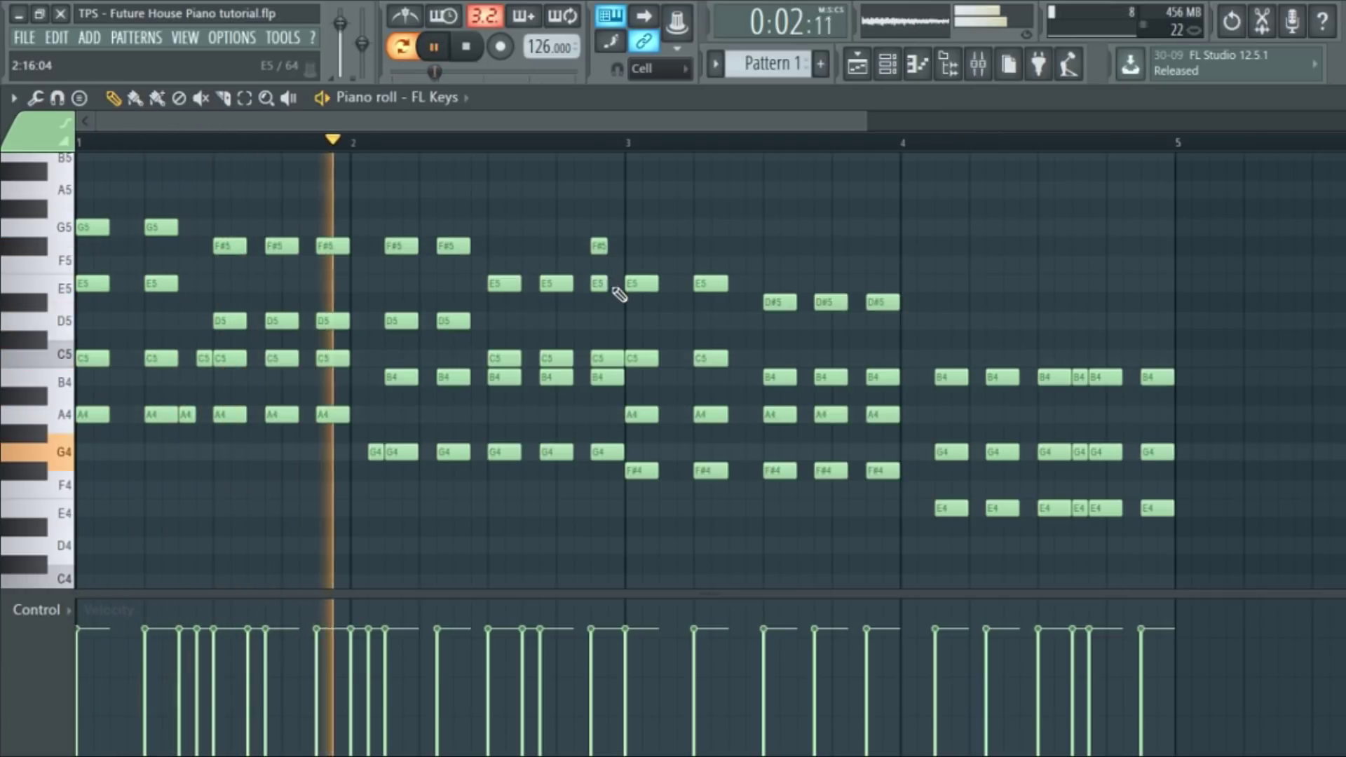
pyautogui.click(617, 286)
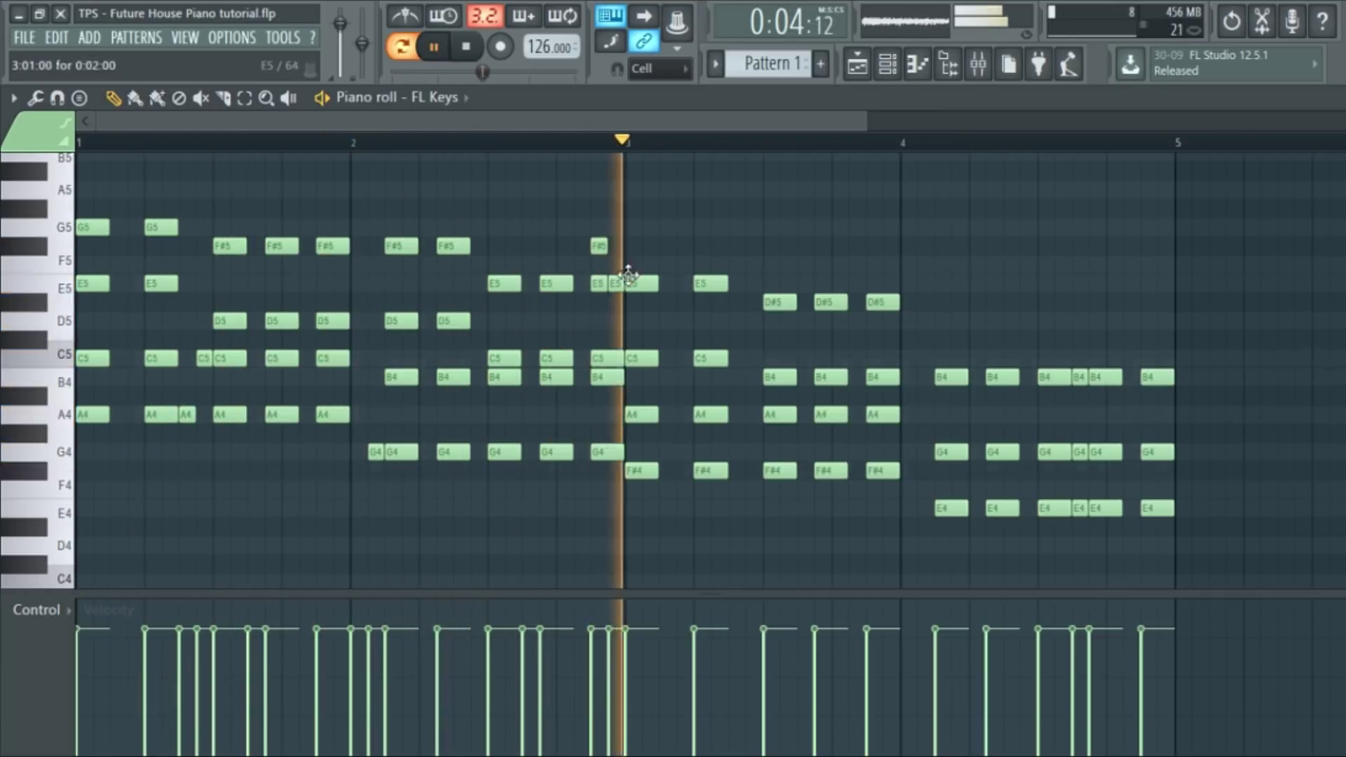
pyautogui.click(596, 250)
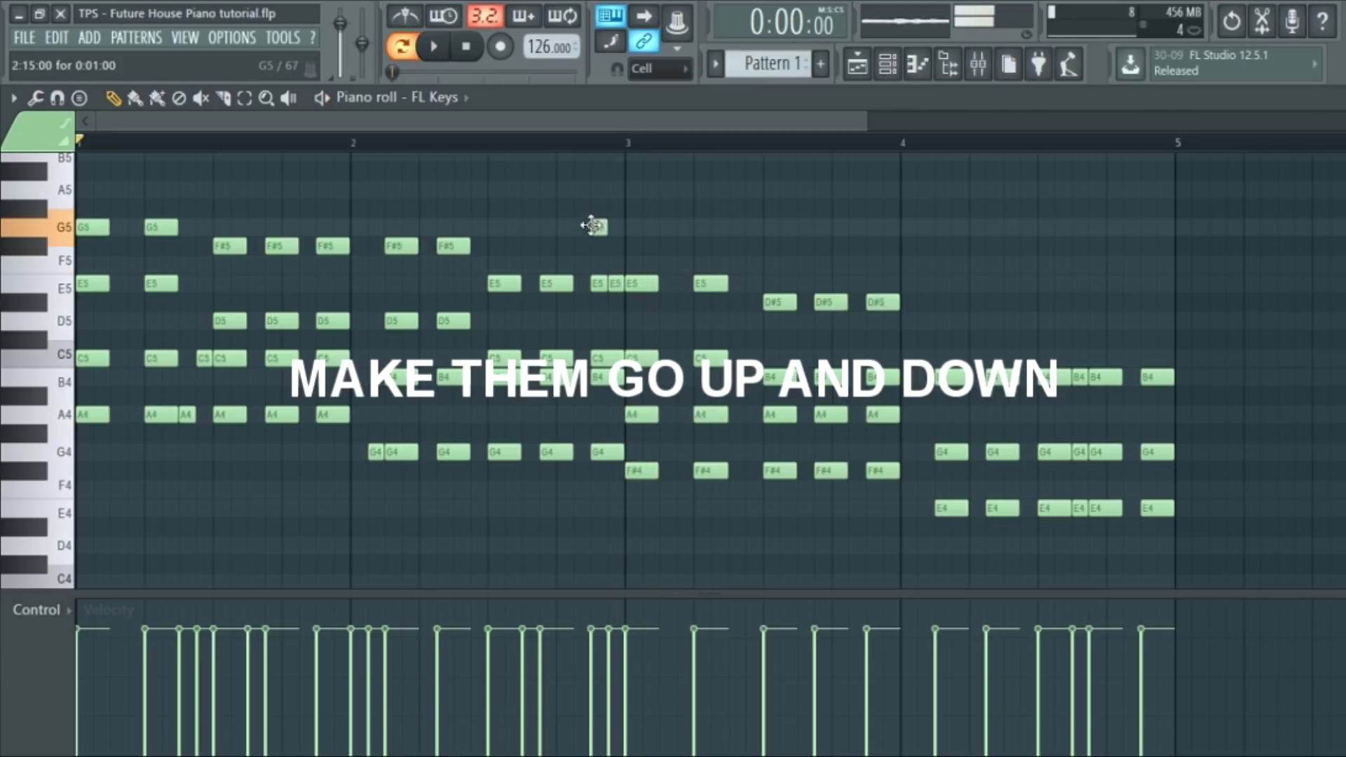
pyautogui.click(521, 138)
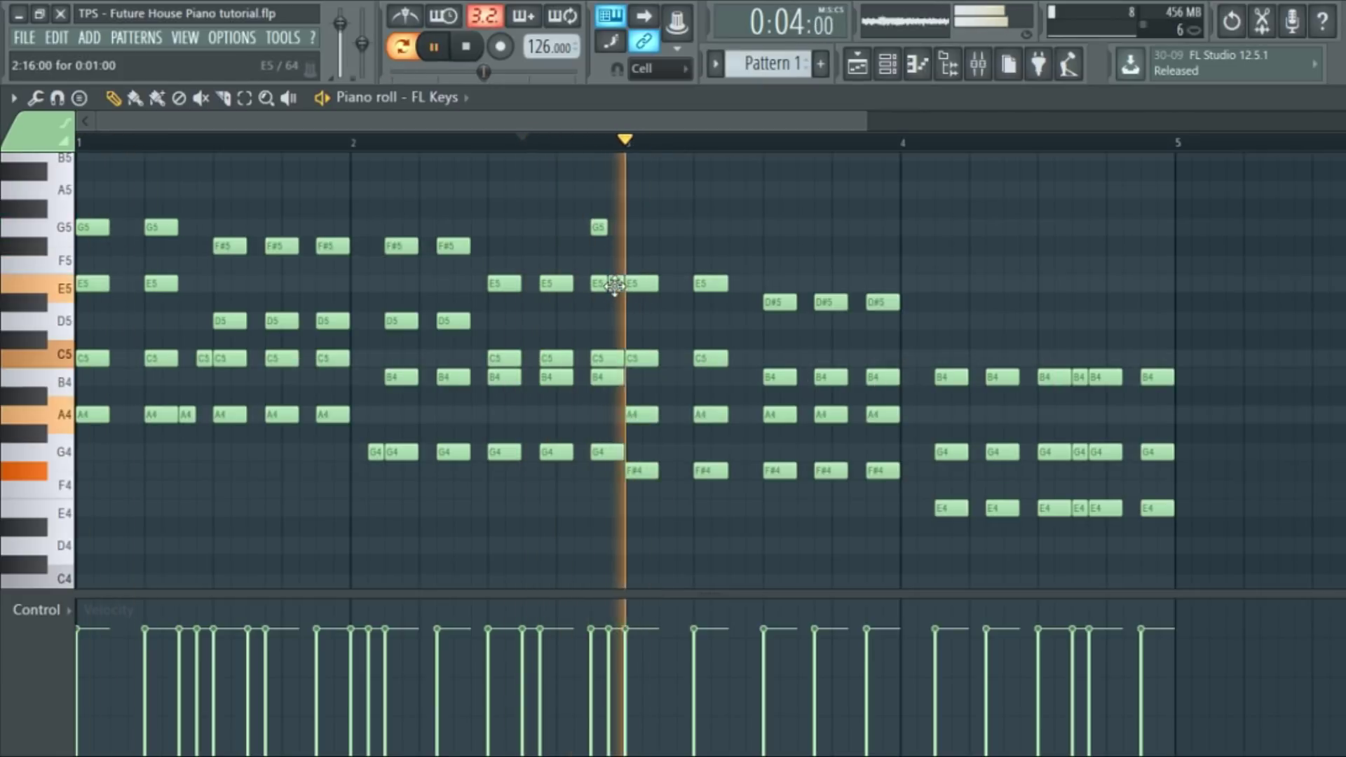
pyautogui.moveTo(605, 247)
pyautogui.mouseDown()
pyautogui.moveTo(620, 245)
pyautogui.moveTo(615, 287)
pyautogui.mouseUp()
pyautogui.press('space')
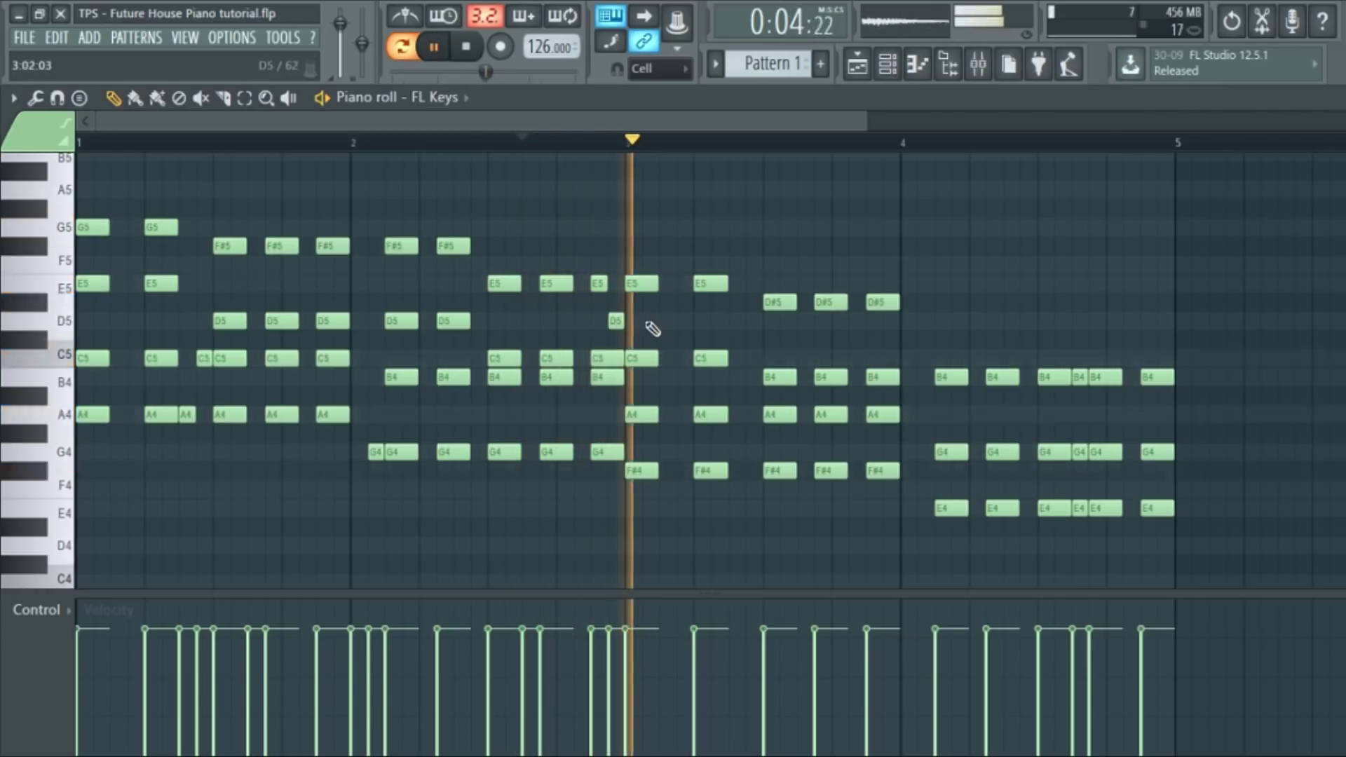
# Step: Add a one-step B3 bass note on step 11 of bar 3 and play it back
pyautogui.scroll(-5, 686, 316)
pyautogui.press('space')
pyautogui.press('space')
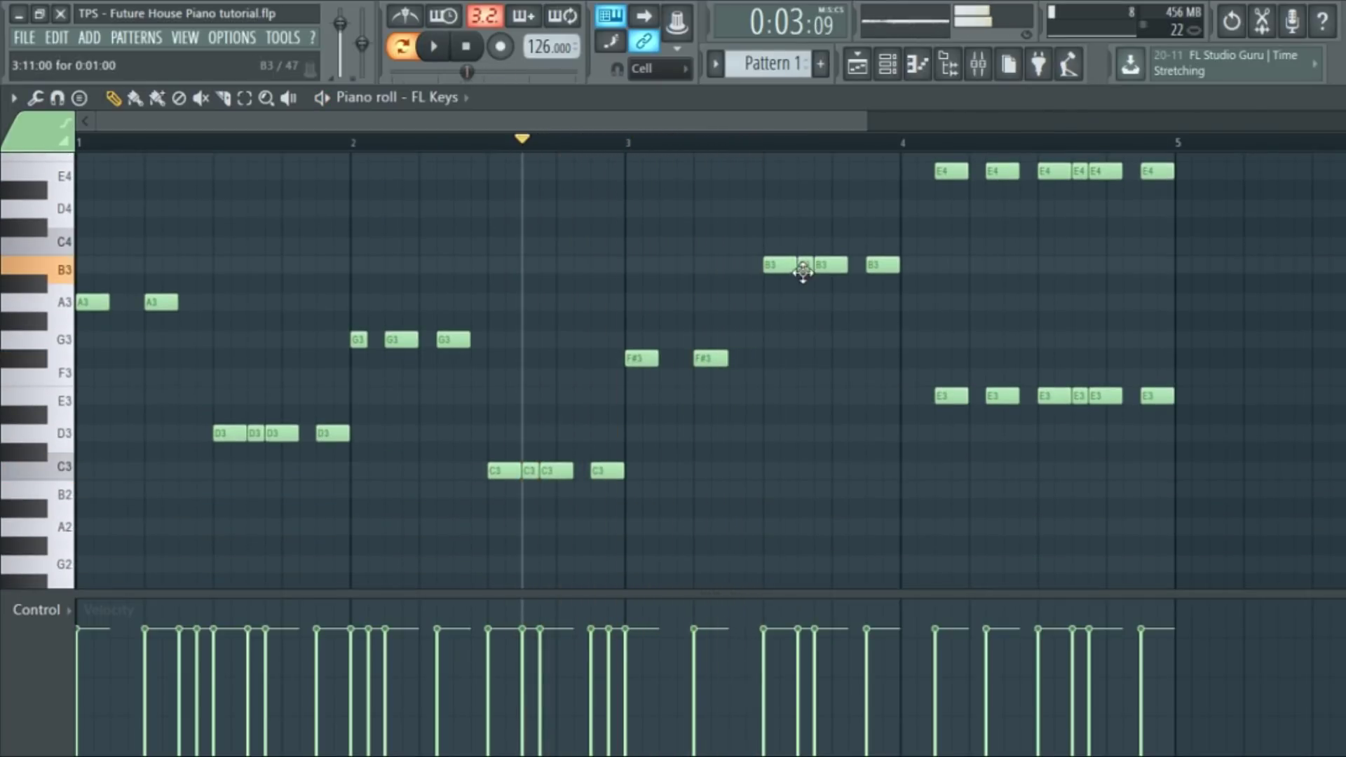
pyautogui.press('space')
pyautogui.scroll(3, 736, 367)
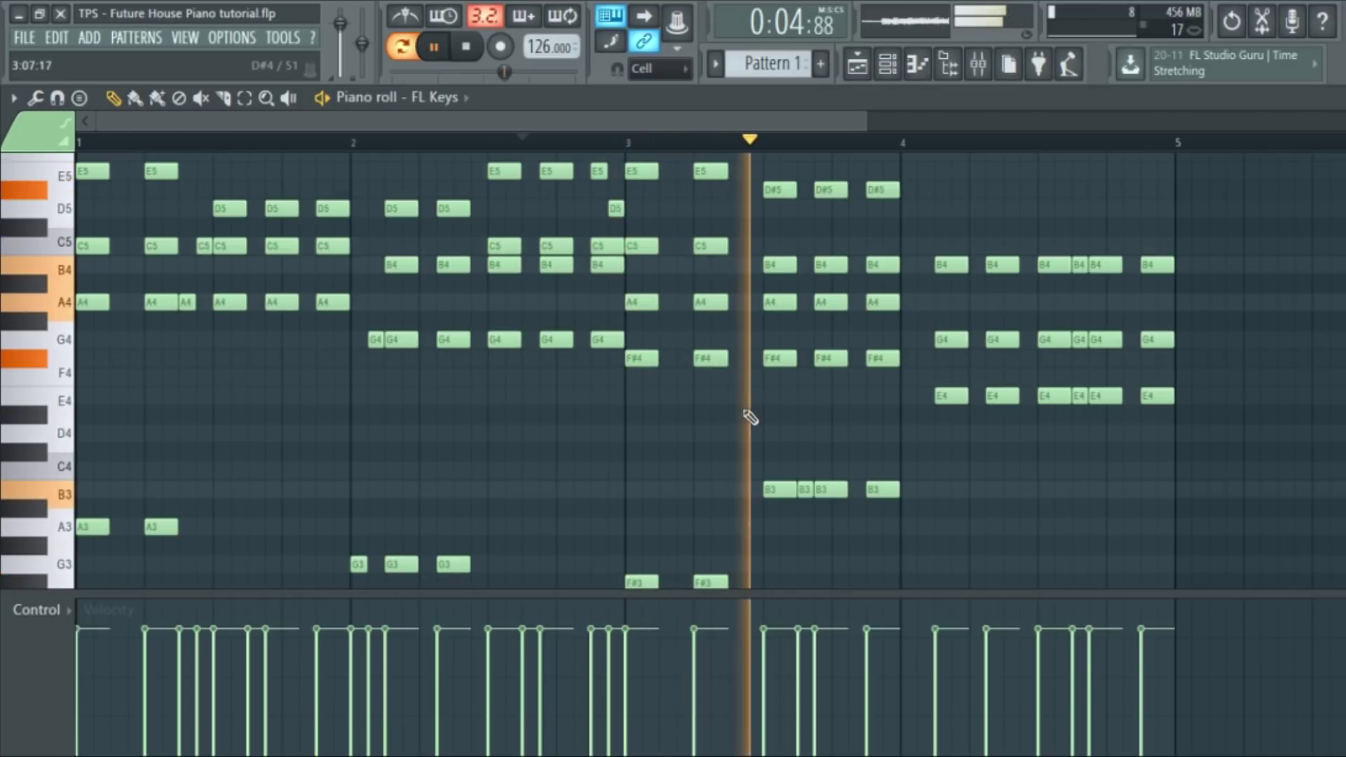
# Step: Add a one-step C5 on step 7 and a one-step A4 on step 8 of bar 3
pyautogui.press('space')
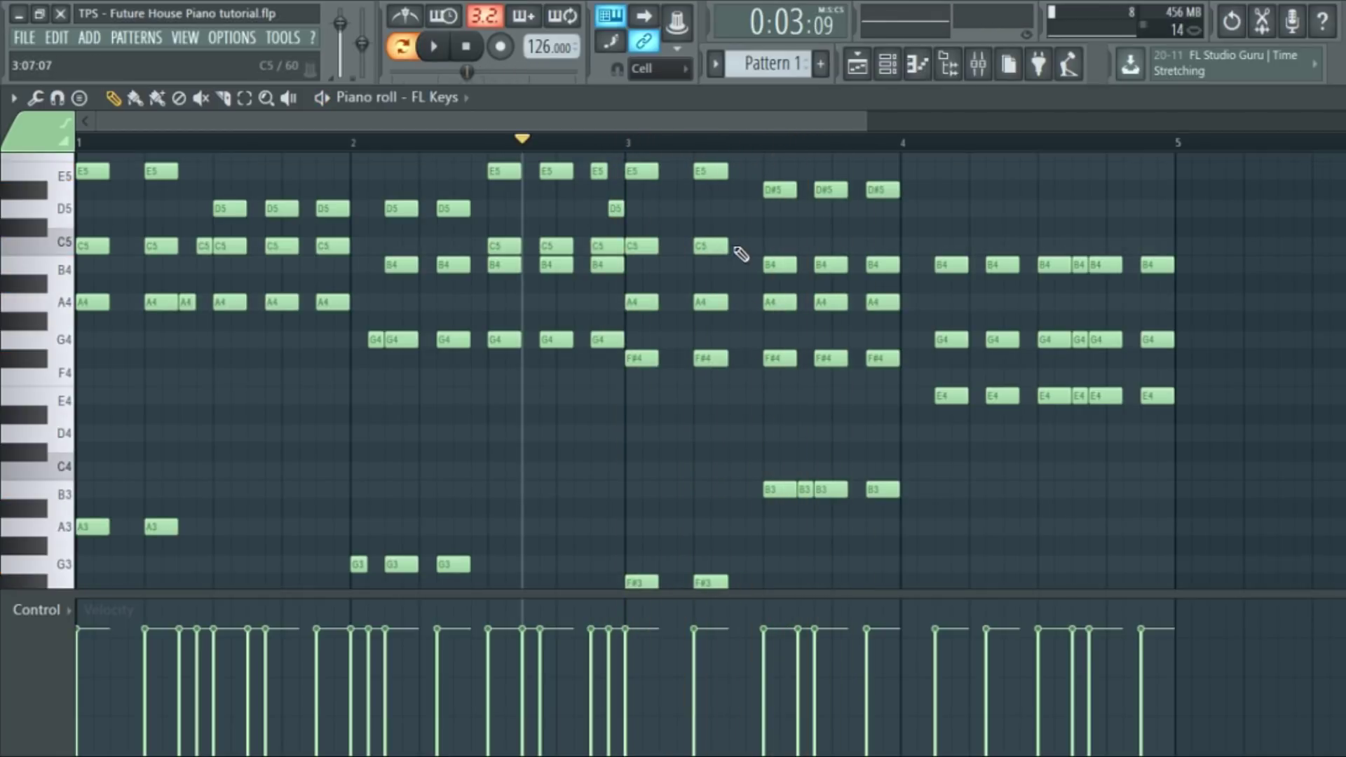
pyautogui.press('space')
pyautogui.click(750, 301)
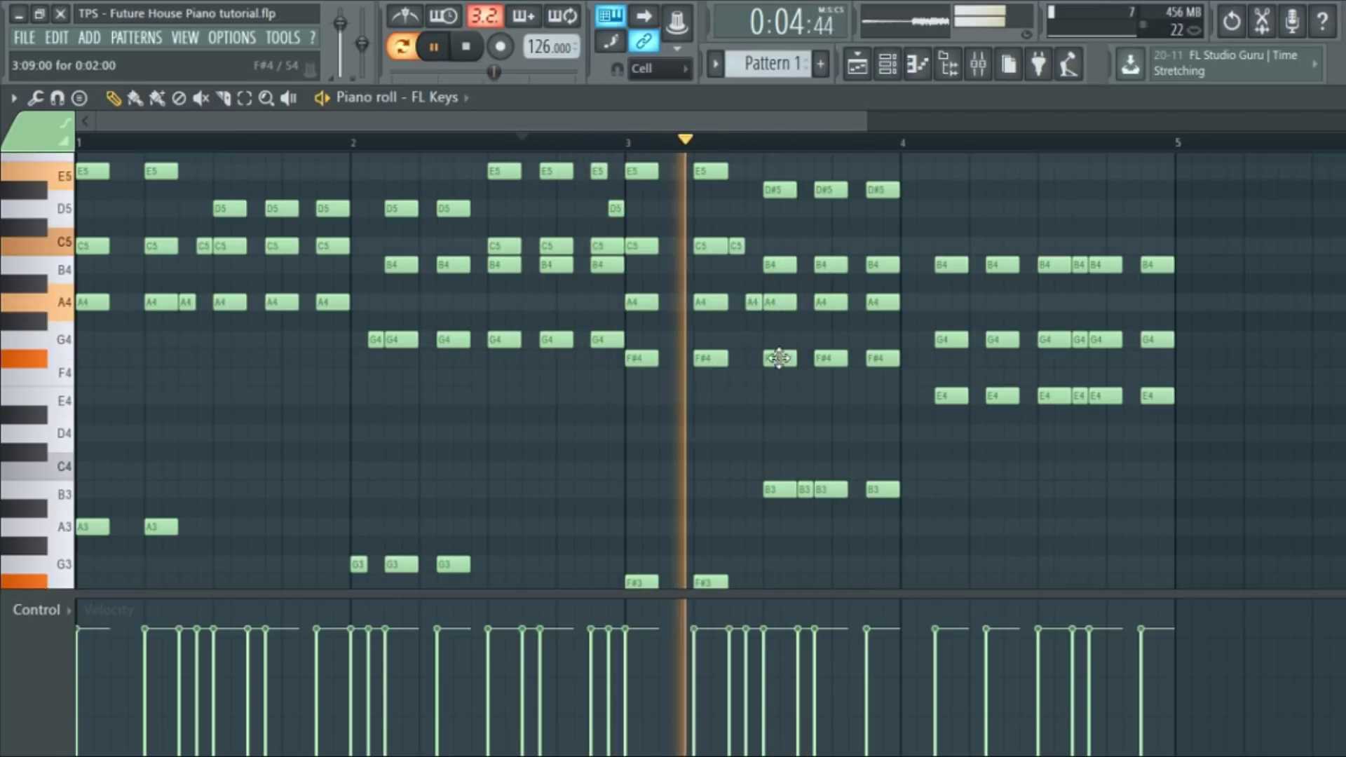
# Step: Add a one-step E3 on step 1 and a one-step B3 on step 2 of bar 4 and play them back
pyautogui.scroll(-3, 873, 396)
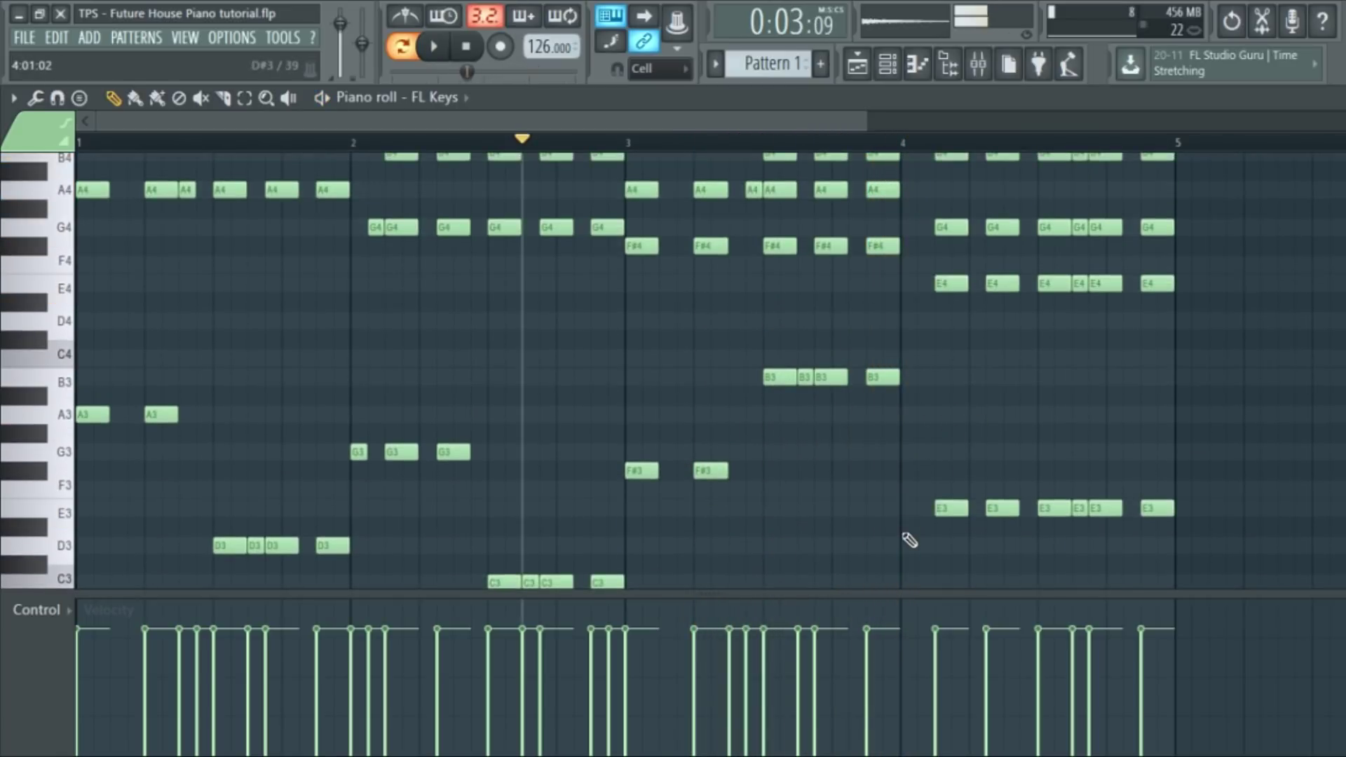
pyautogui.click(923, 377)
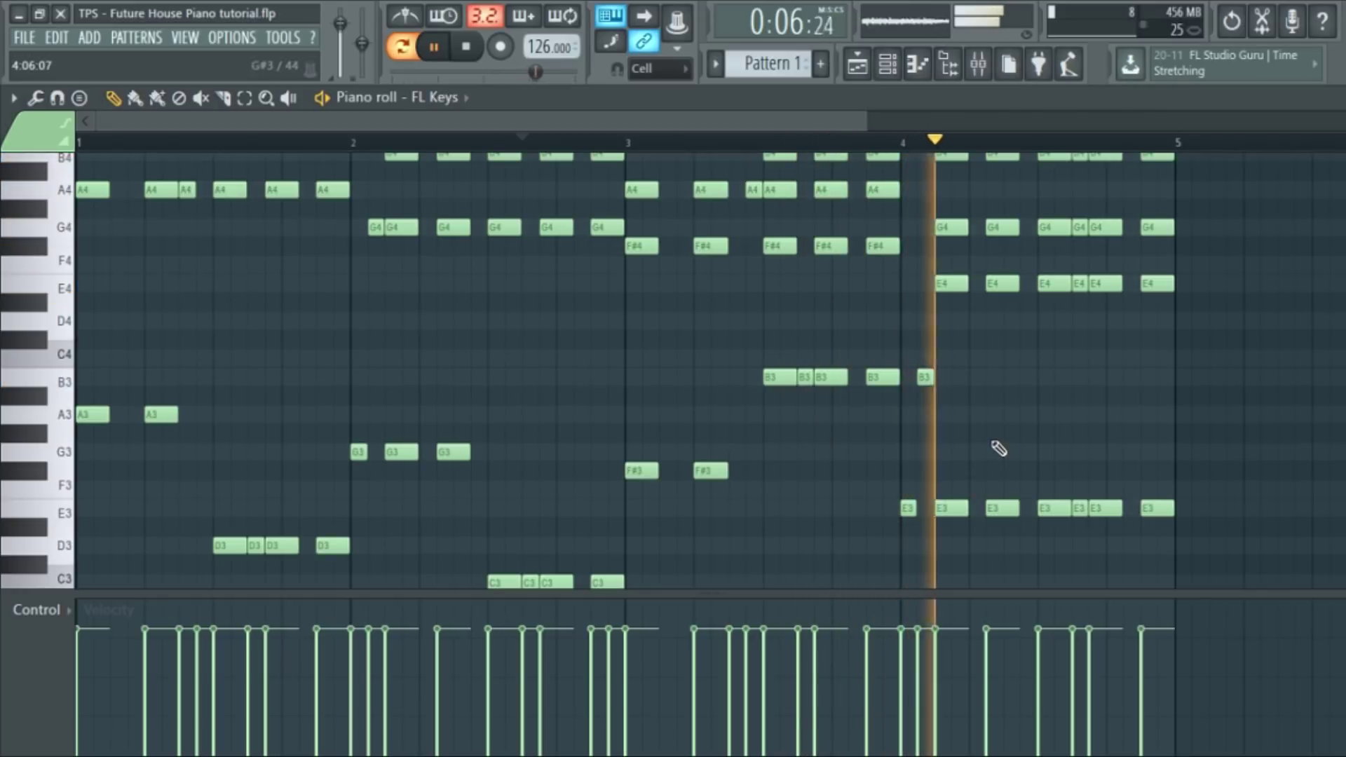
pyautogui.scroll(3, 1161, 484)
pyautogui.press('space')
# Step: Add a two-step E5 on top of the final chord on step 15 of bar 4 and play back the whole loop
pyautogui.click(1133, 264)
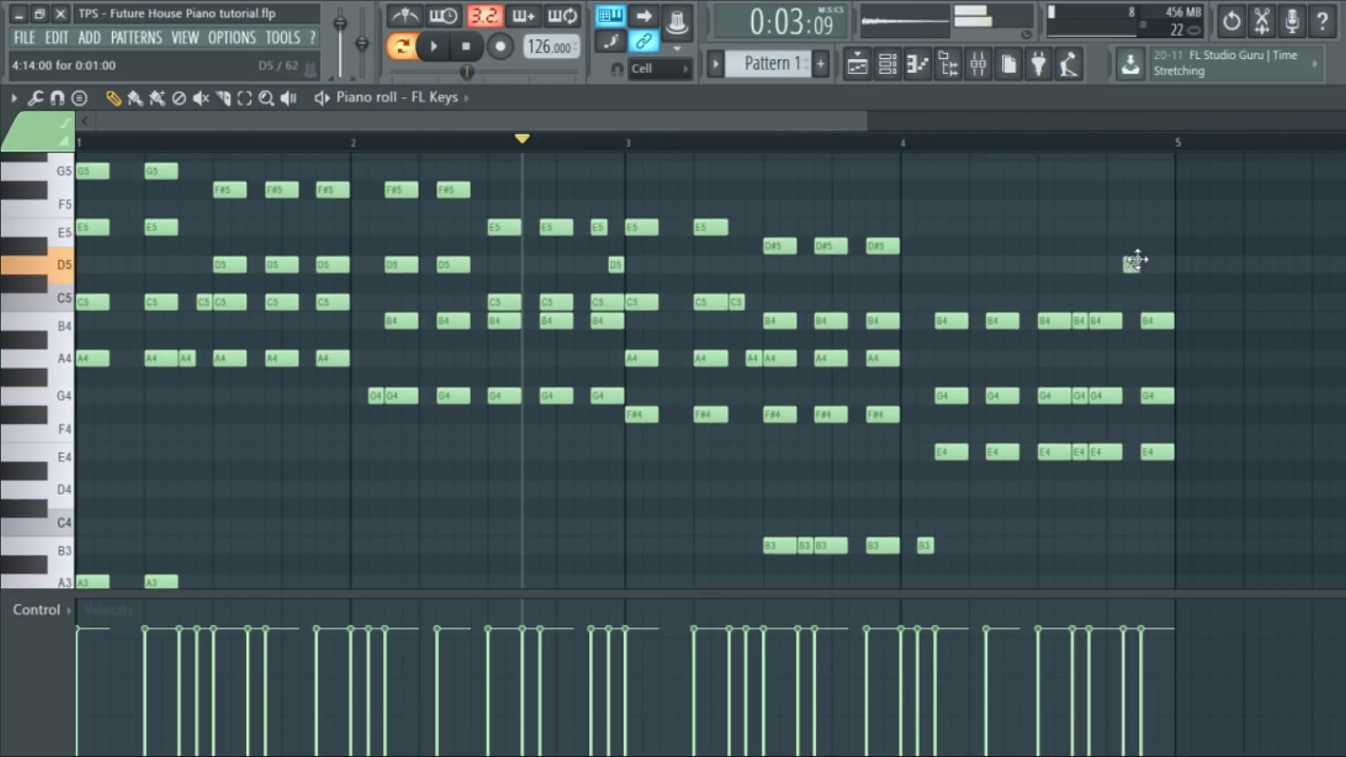
pyautogui.press('space')
pyautogui.click(1157, 228)
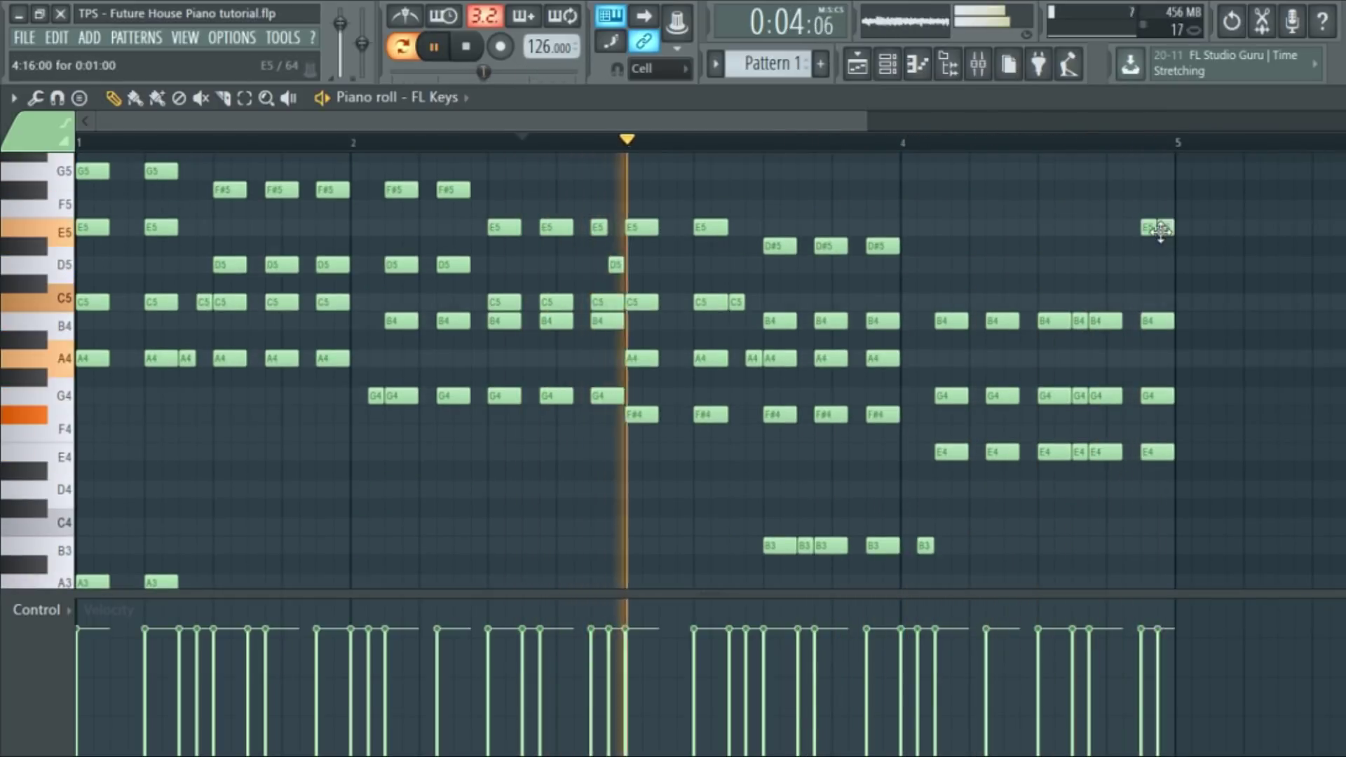
pyautogui.keyDown('ctrl'); pyautogui.scroll(-2, 919, 368); pyautogui.keyUp('ctrl')
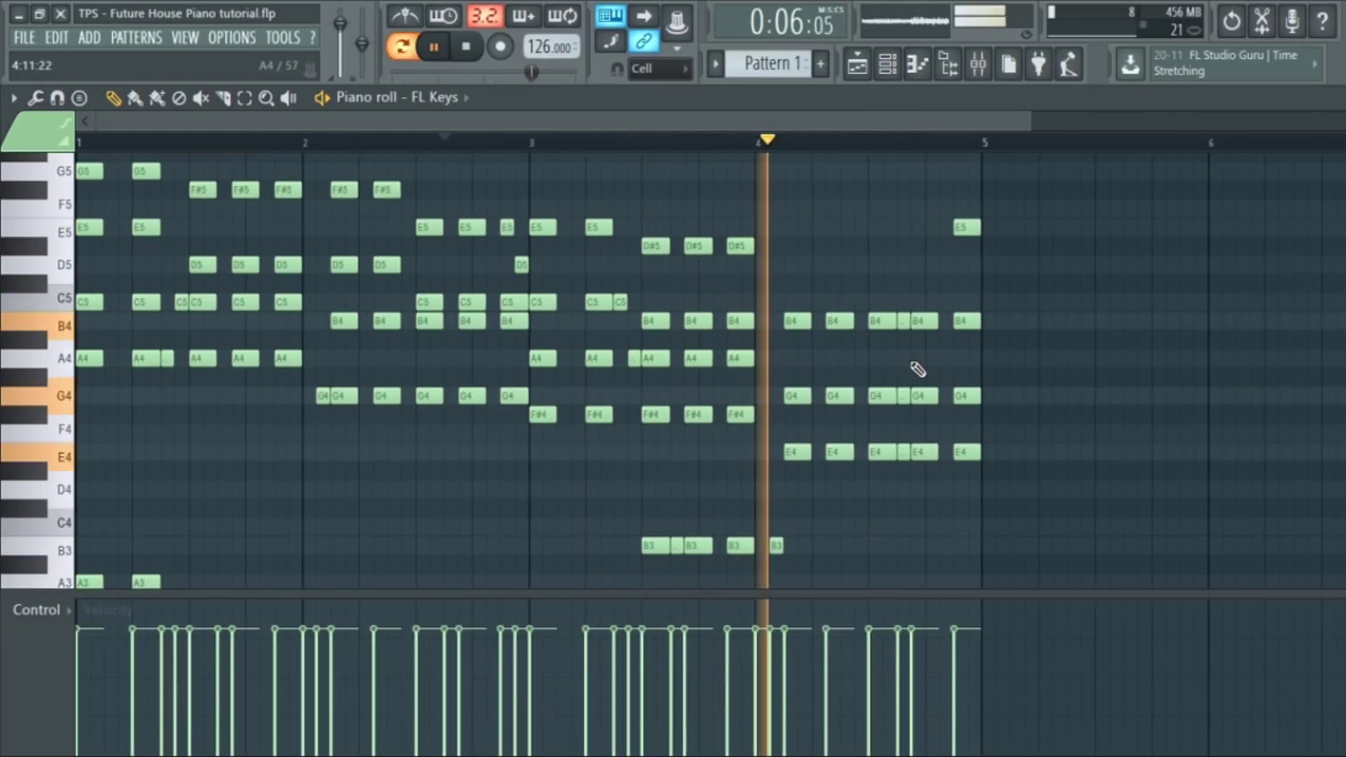
pyautogui.scroll(-2, 940, 366)
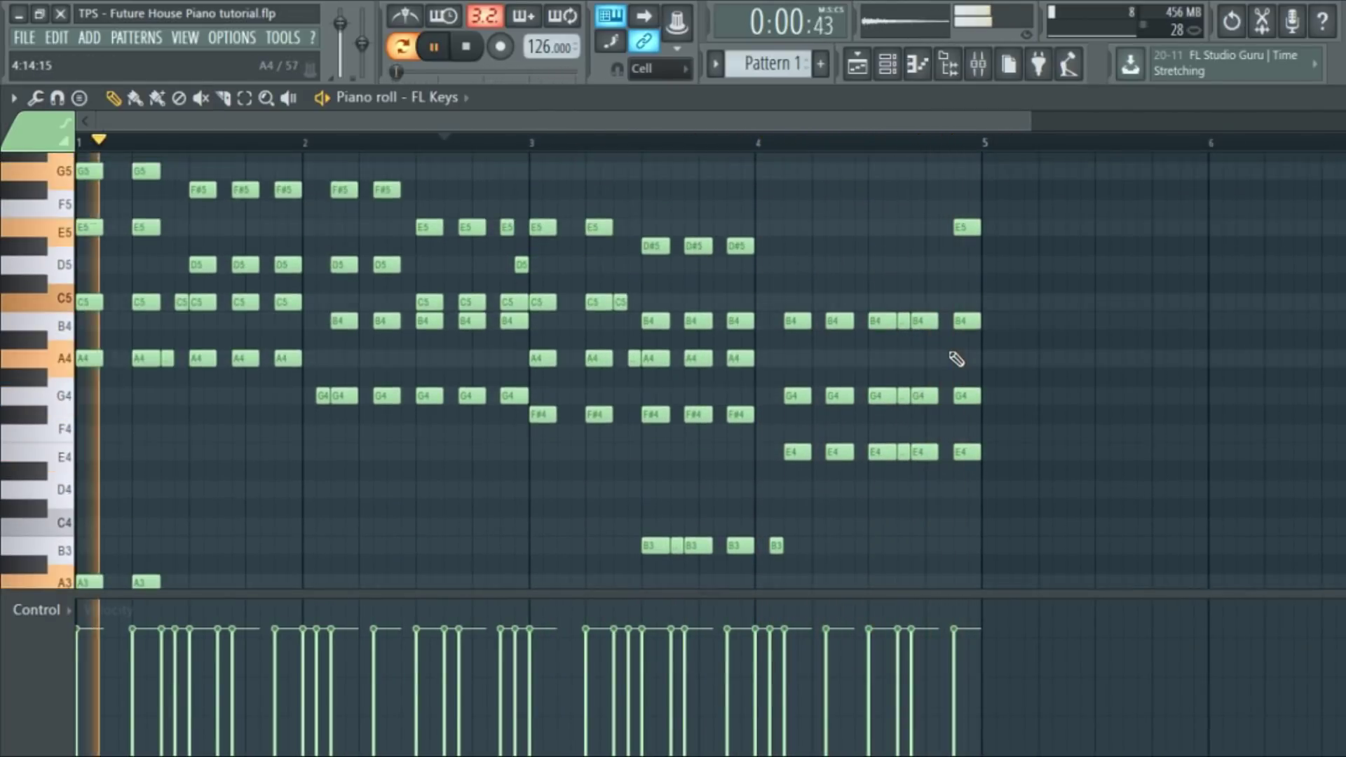
pyautogui.scroll(-4, 956, 361)
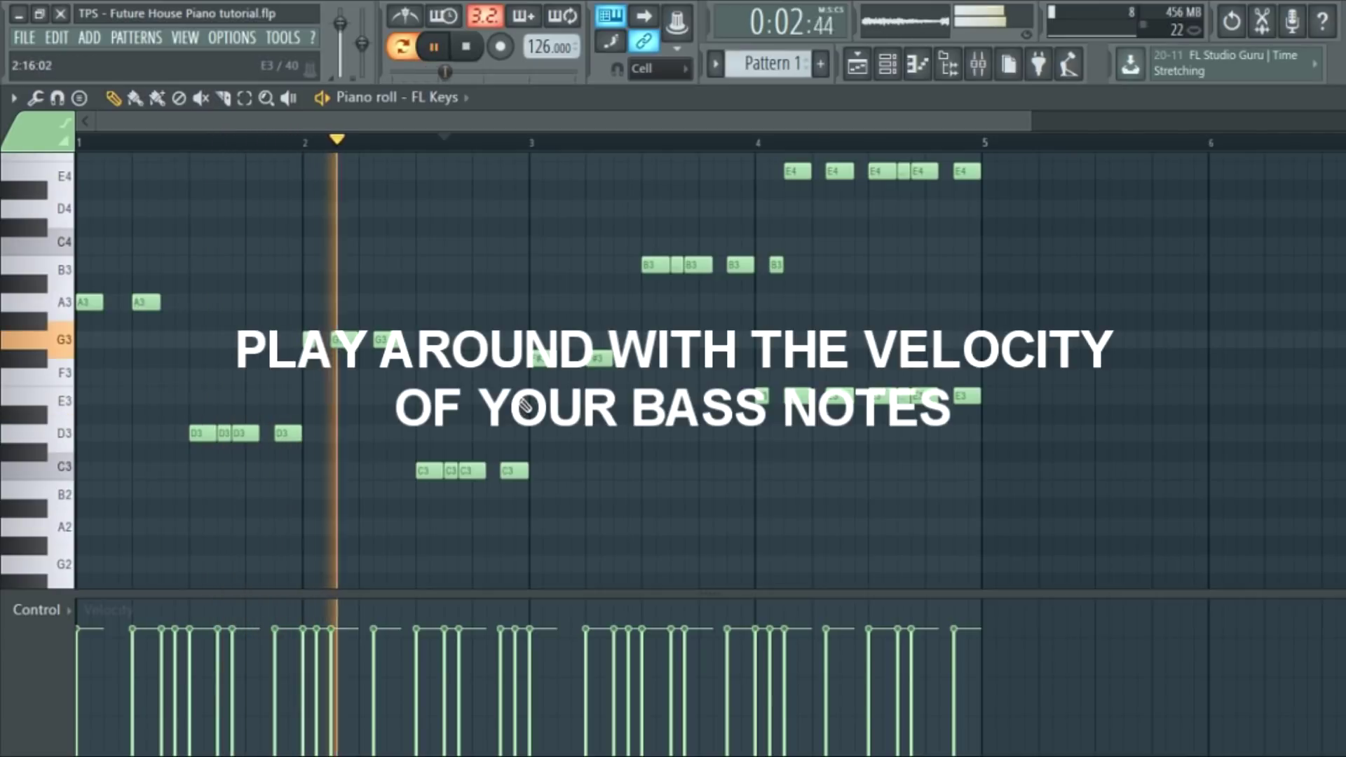
# Step: Select all the bass notes and lower their velocities to around 62% with slight variations
pyautogui.scroll(3, 527, 399)
pyautogui.scroll(-4, 531, 411)
pyautogui.press('space')
pyautogui.moveTo(1006, 515); pyautogui.dragTo(62, 200)
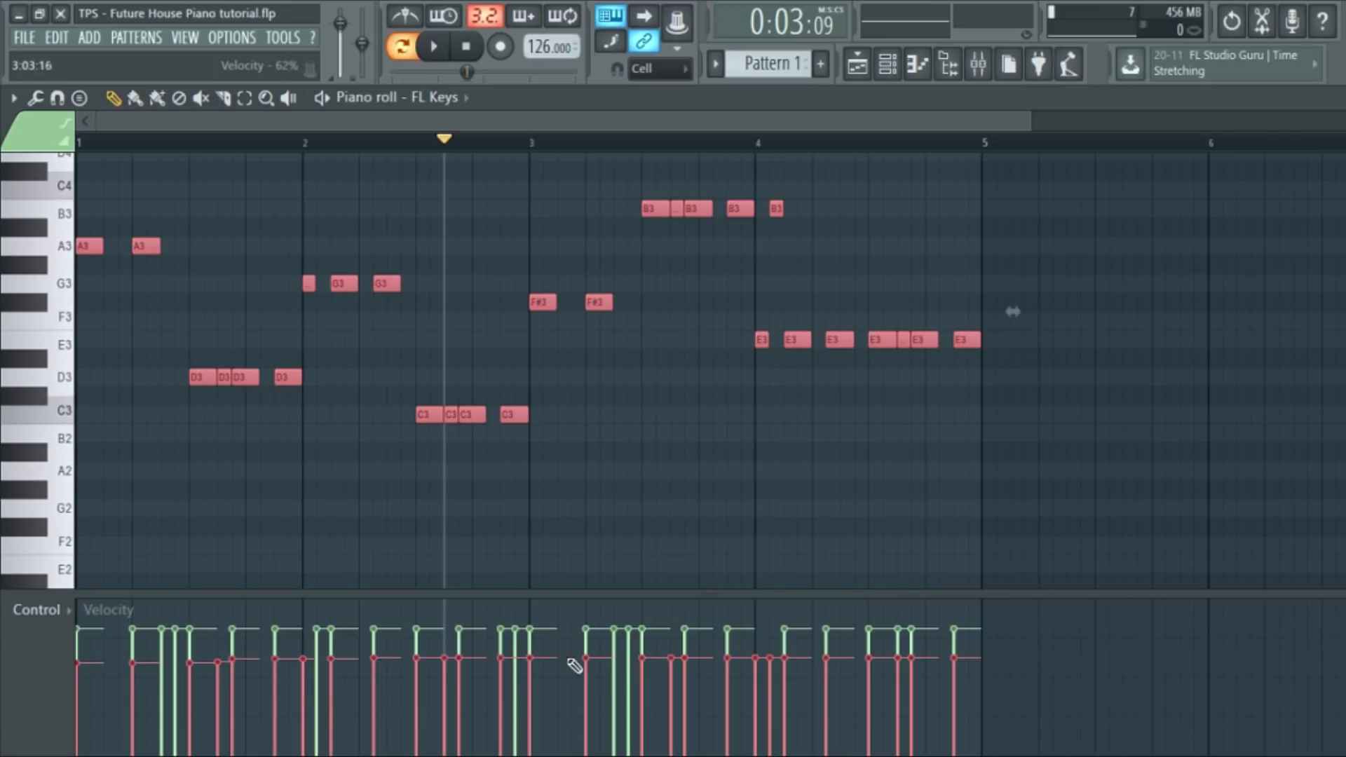
pyautogui.moveTo(82, 655); pyautogui.dragTo(977, 659)
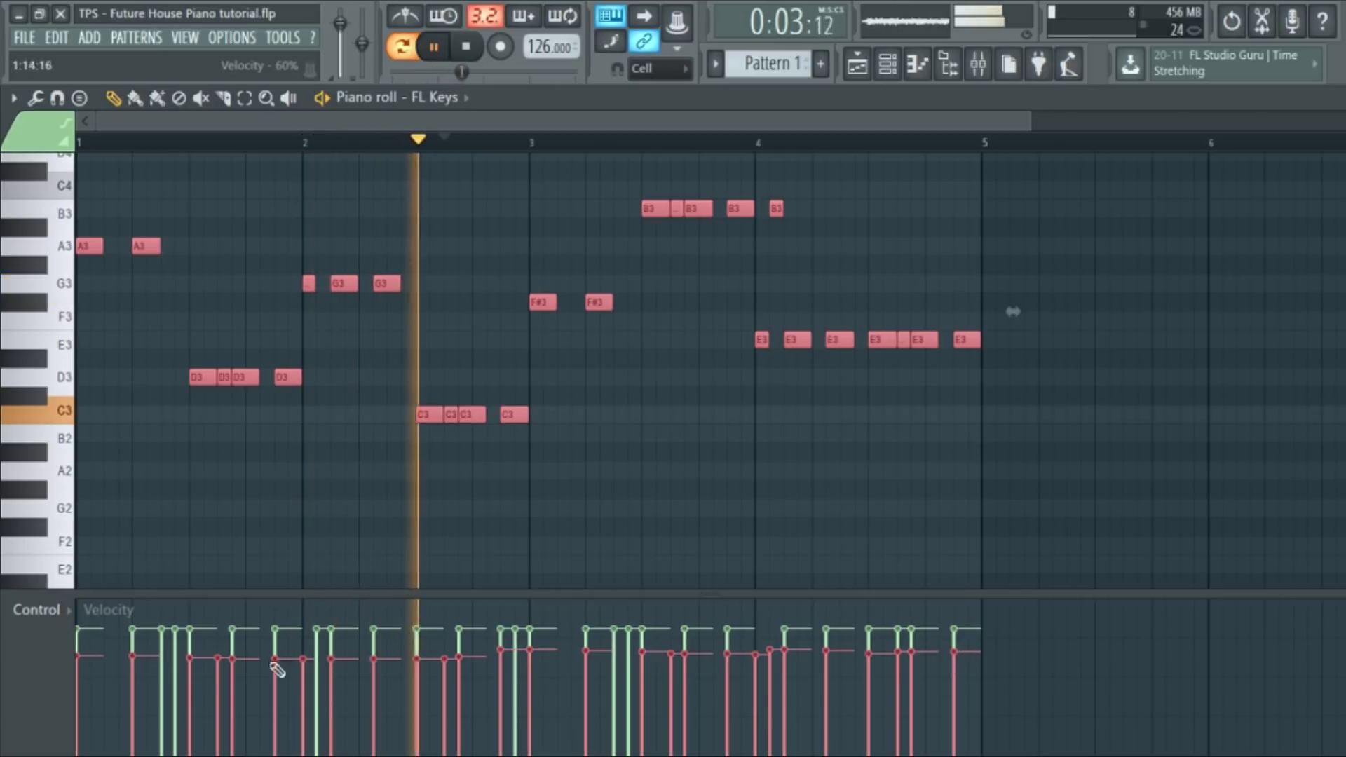
pyautogui.moveTo(184, 661)
pyautogui.mouseDown()
pyautogui.moveTo(511, 661)
pyautogui.moveTo(269, 654)
pyautogui.mouseUp()
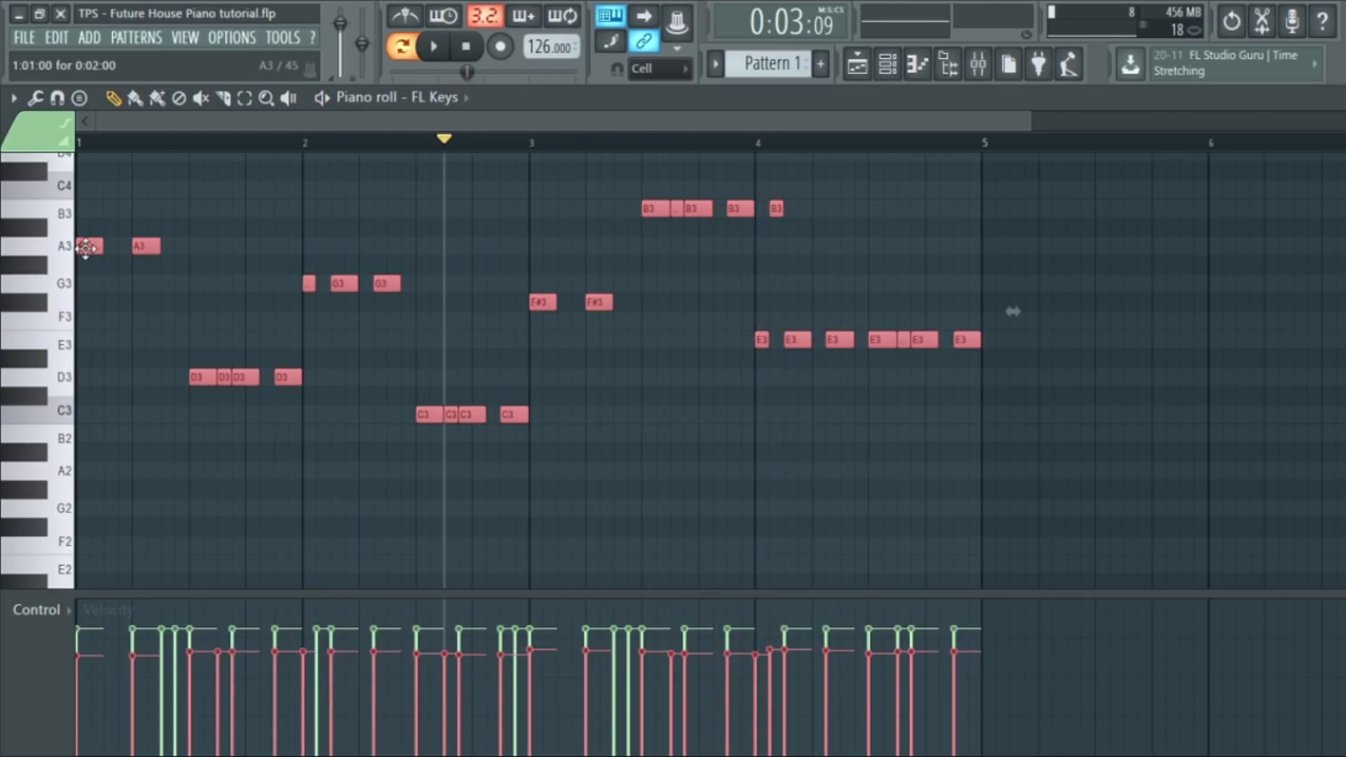
# Step: Duplicate the bass notes one octave lower, vary the copies' velocities slightly and play back the pattern
pyautogui.moveTo(85, 248); pyautogui.dragTo(63, 473)
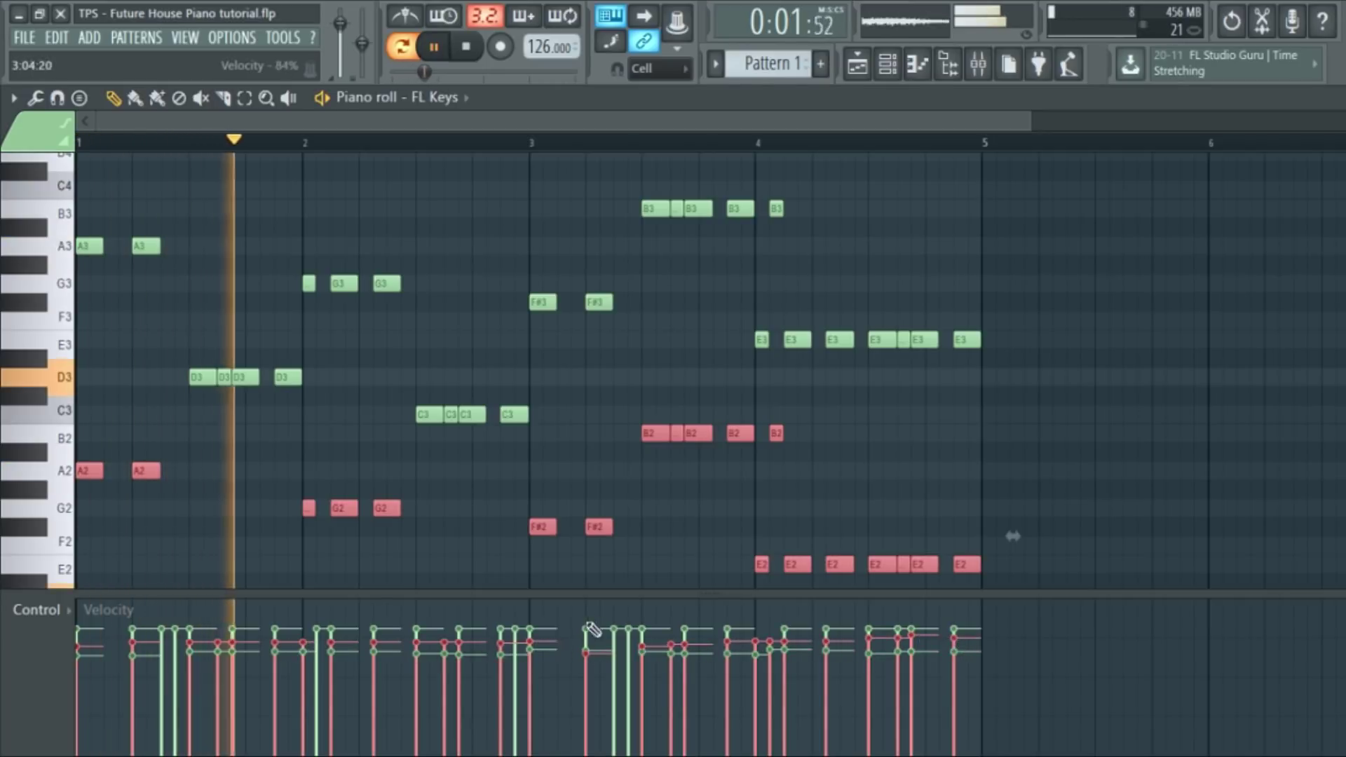
pyautogui.scroll(3, 996, 466)
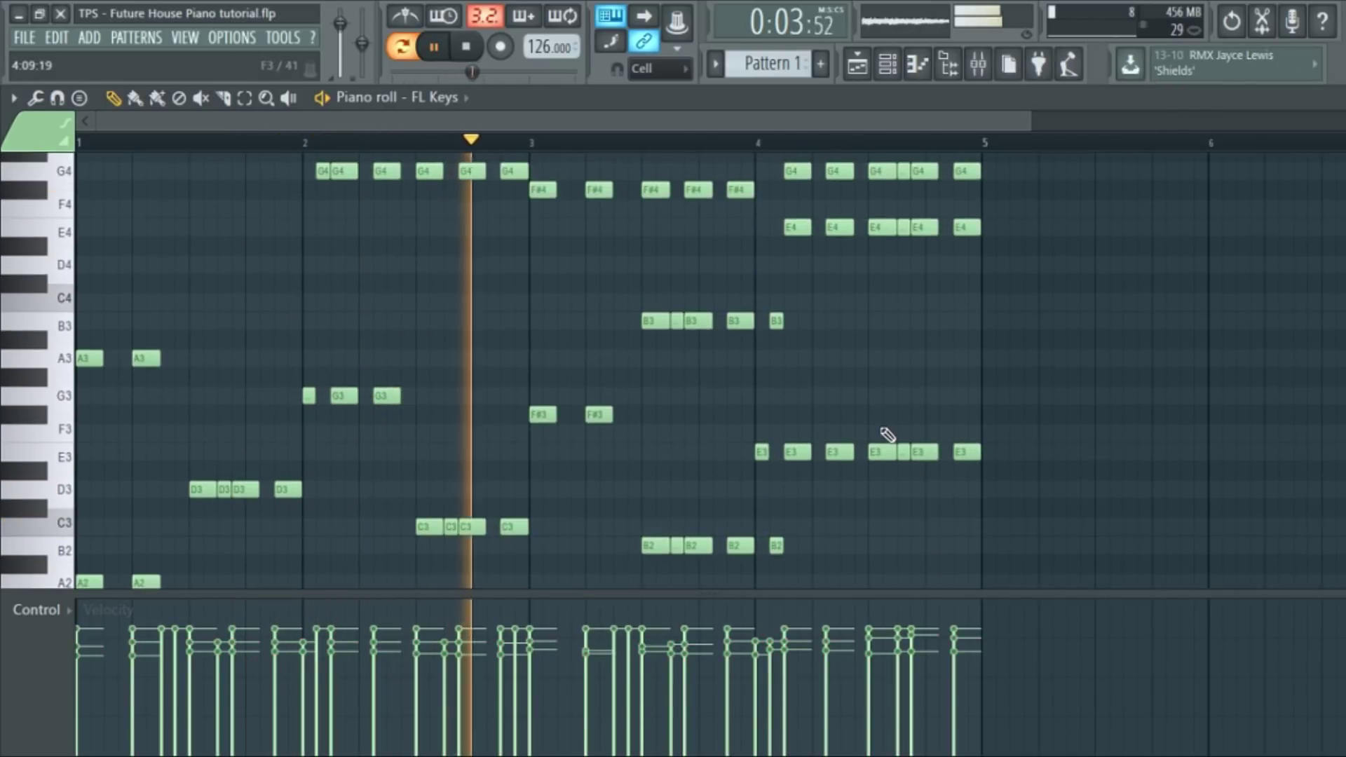
pyautogui.scroll(-2, 904, 396)
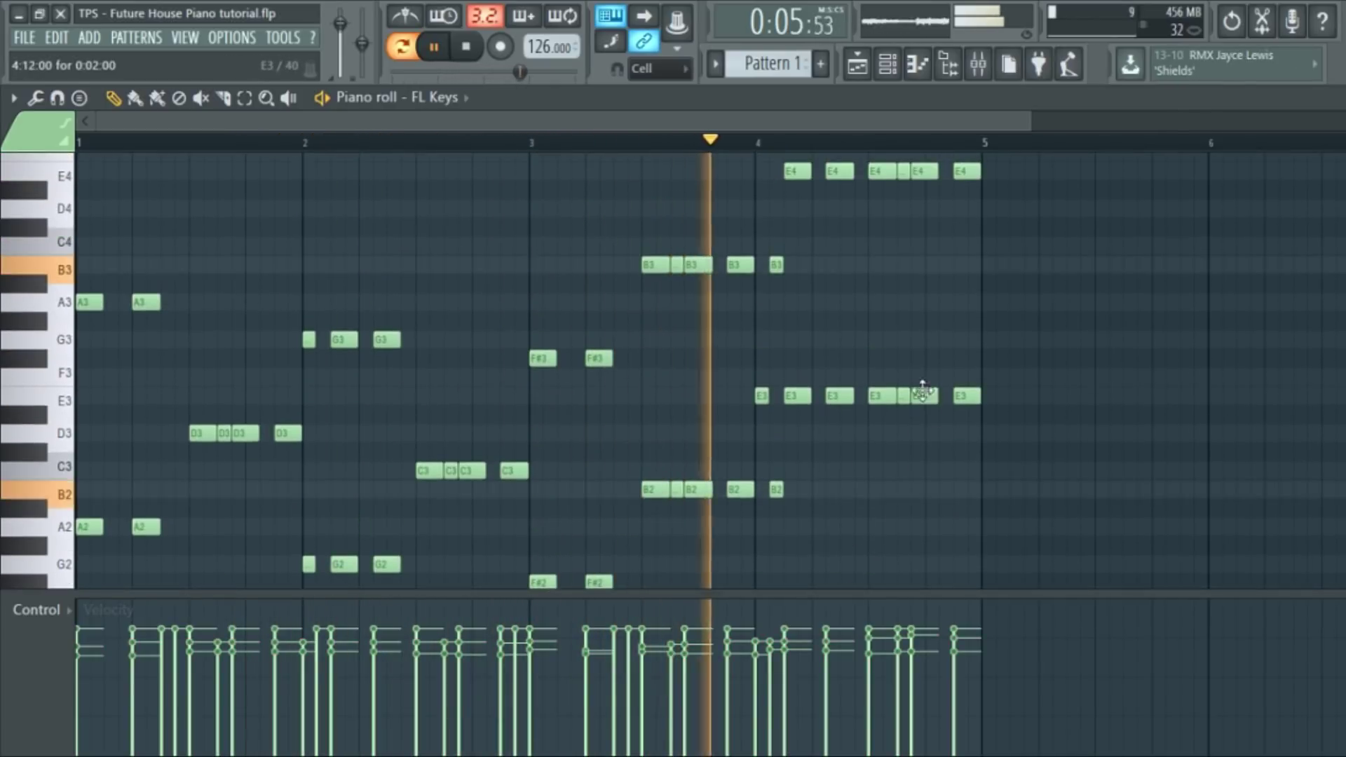
# Step: Paste the copied FL Keys notes into the M1 channel to layer a second piano
pyautogui.press('space')
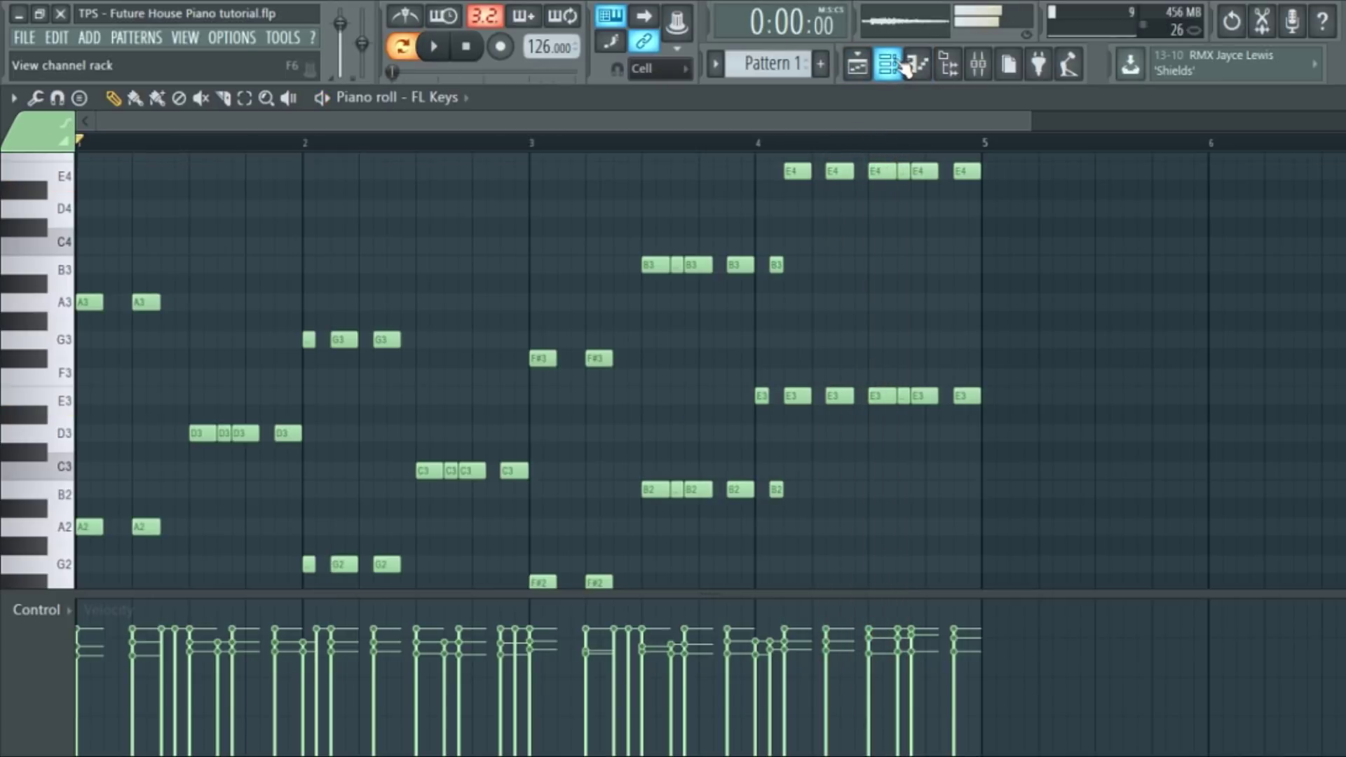
pyautogui.click(887, 63)
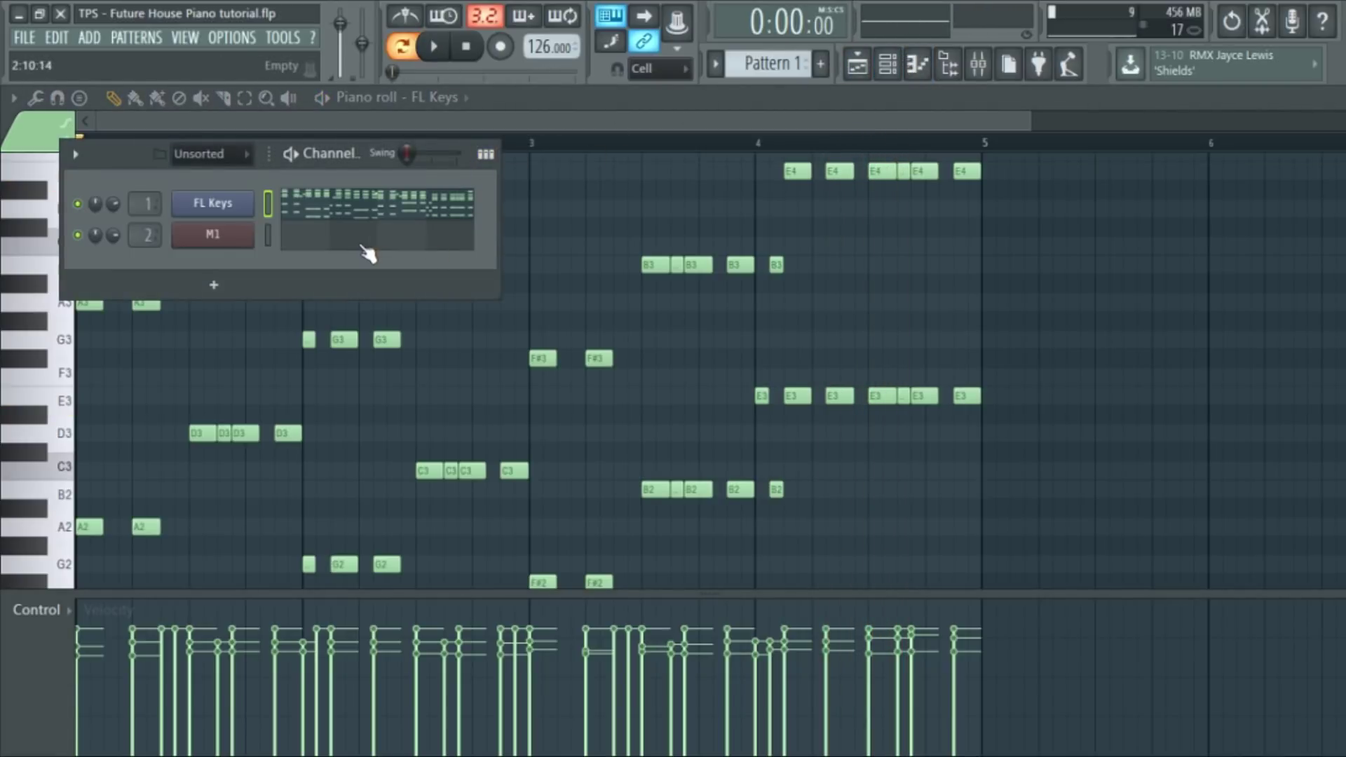
pyautogui.click(268, 235)
pyautogui.hotkey('ctrl', 'v')
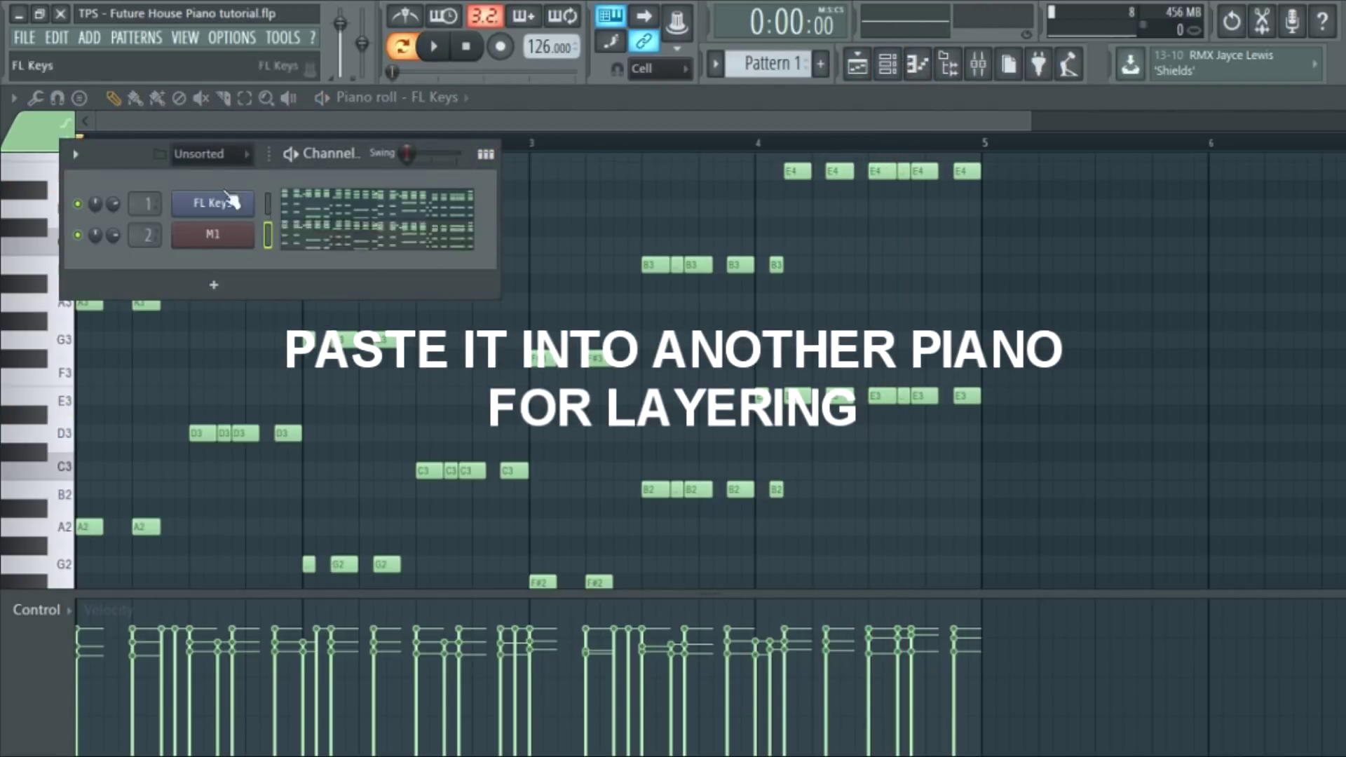
# Step: Listen to the M1 layer on its own and examine its piano sound in the plugin
pyautogui.click(213, 236)
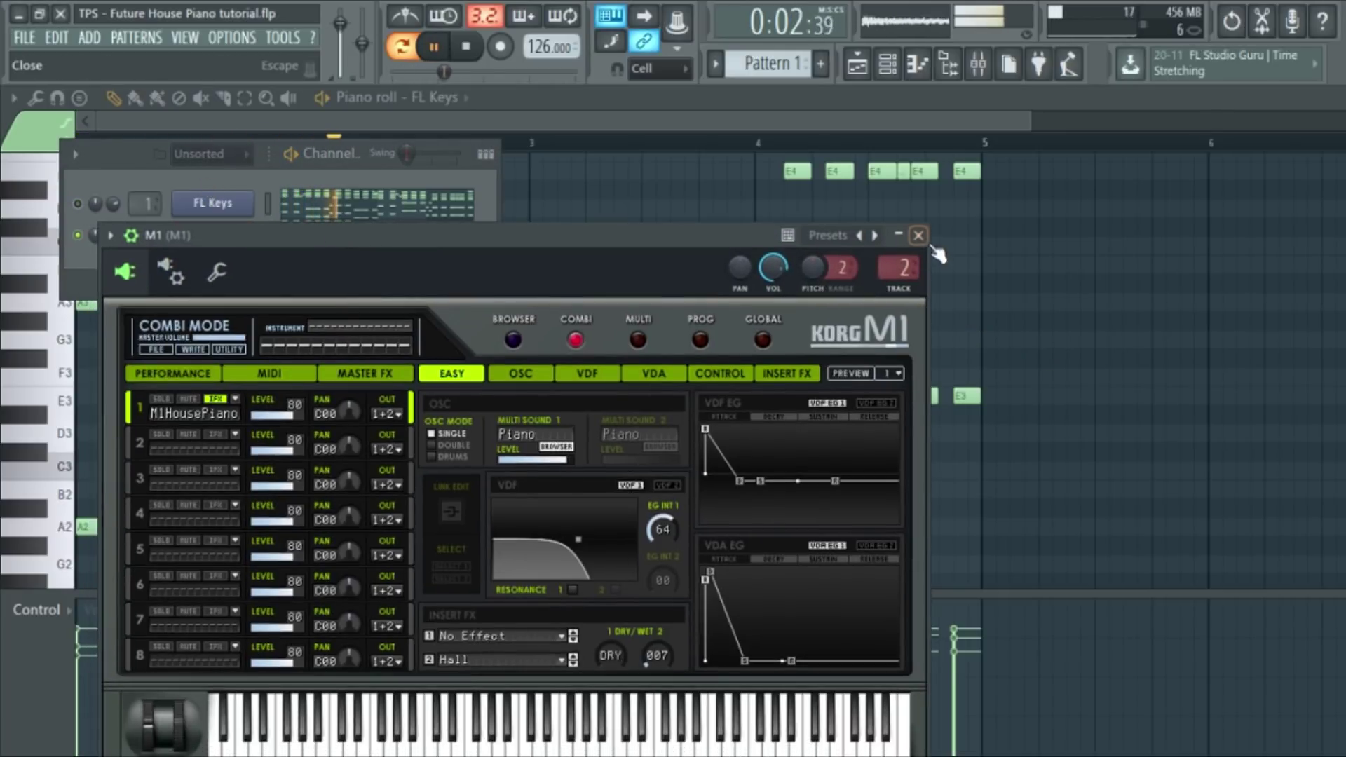
pyautogui.click(918, 235)
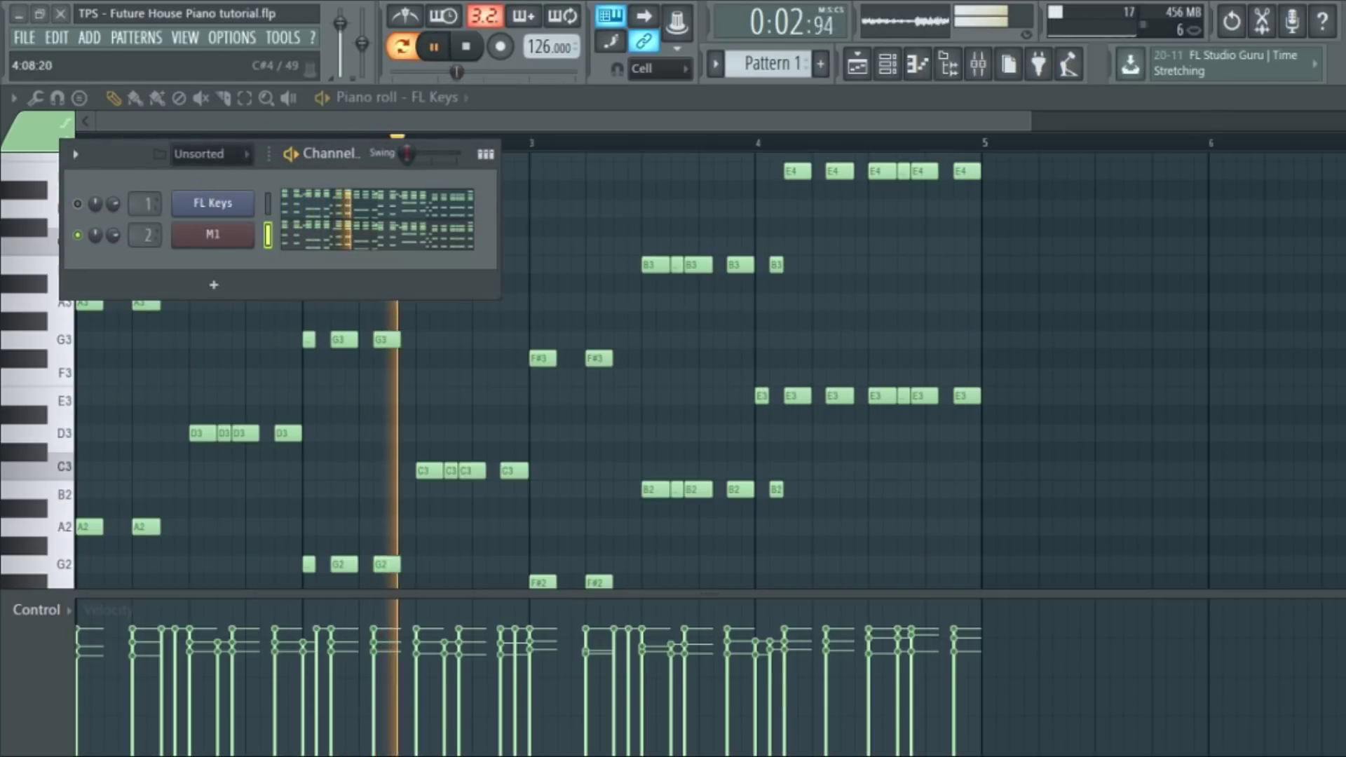
pyautogui.rightClick(672, 356)
# Step: Stop playback with FL Keys soloed and bring up the playlist, channel rack and mixer for mixing
pyautogui.click(861, 69)
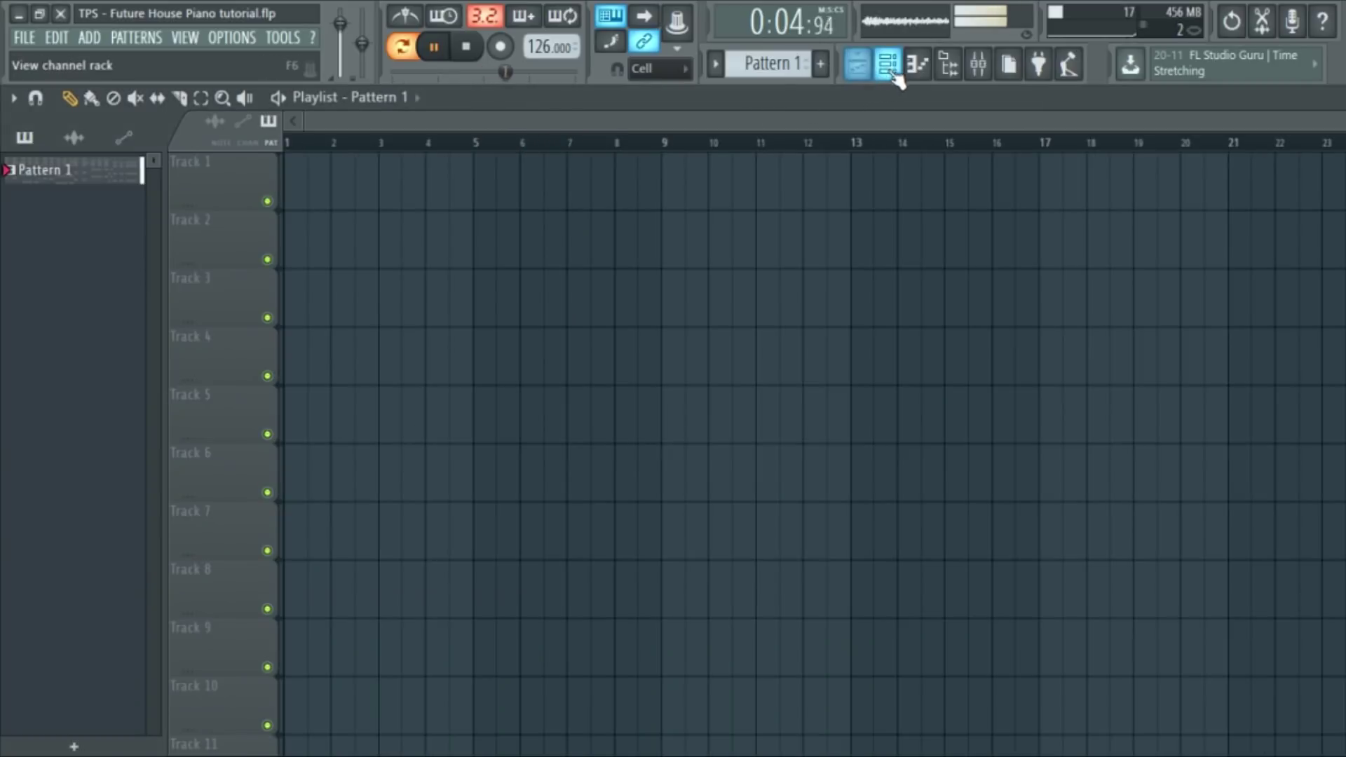
pyautogui.click(889, 74)
pyautogui.click(267, 204)
pyautogui.press('space')
pyautogui.click(978, 64)
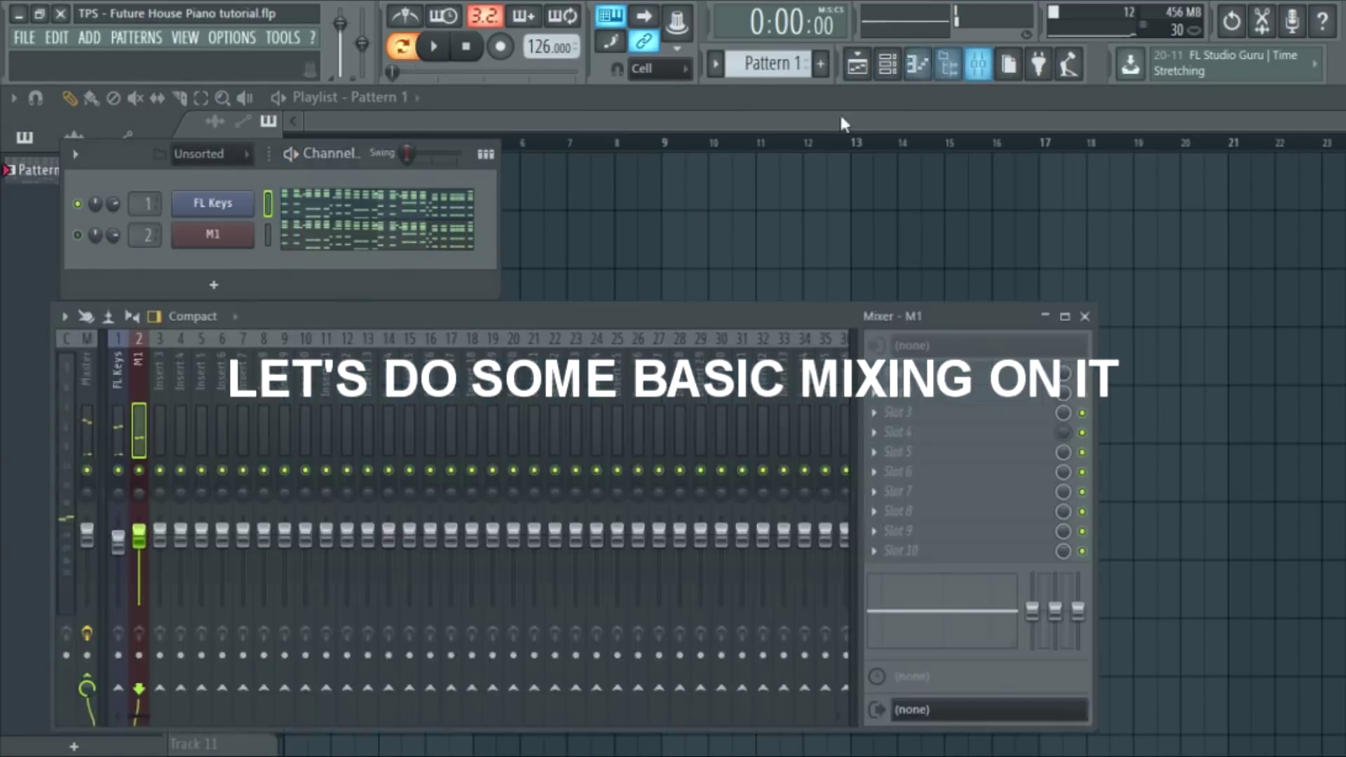
pyautogui.moveTo(324, 316); pyautogui.dragTo(420, 292)
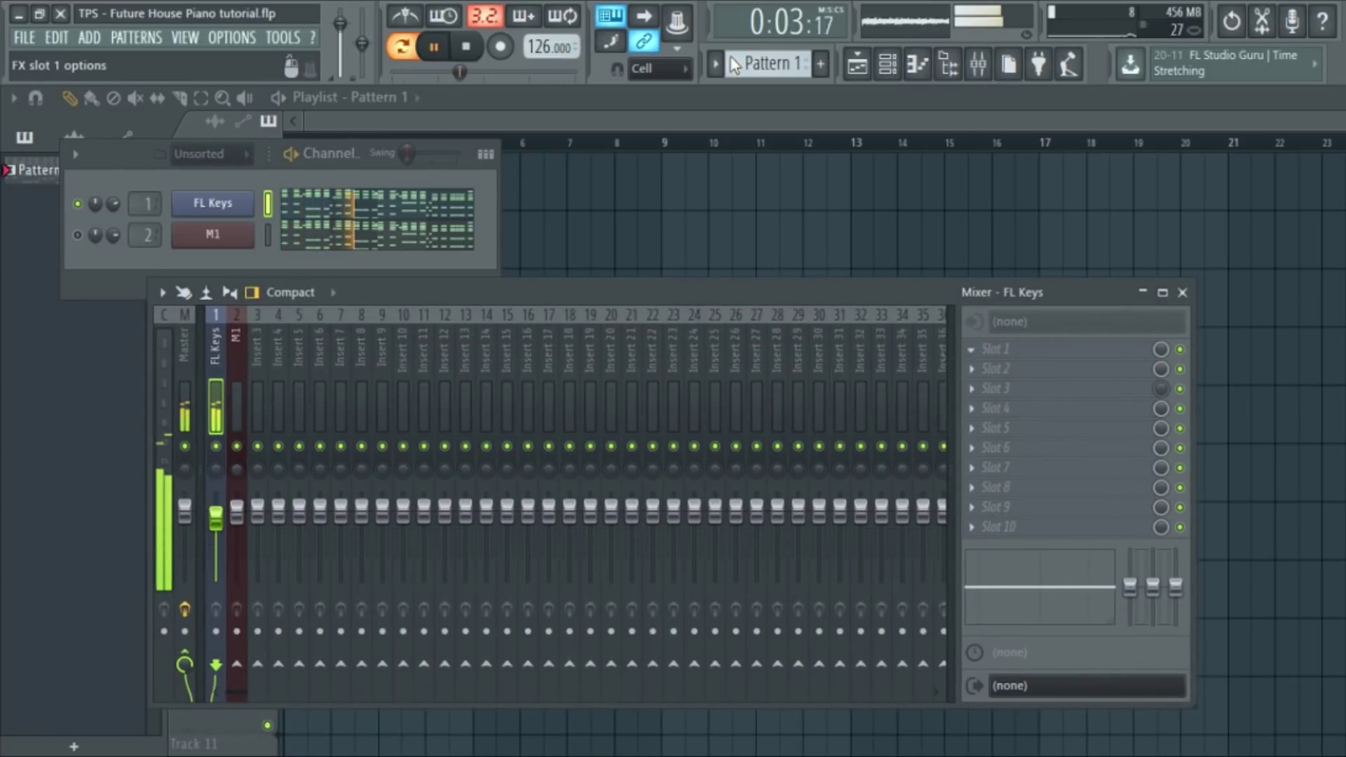
# Step: Add Fruity parametric EQ 2 to the FL Keys mixer track, roll off the lows with band 1 and gently shape the middle bands
pyautogui.moveTo(232, 471); pyautogui.dragTo(220, 559)
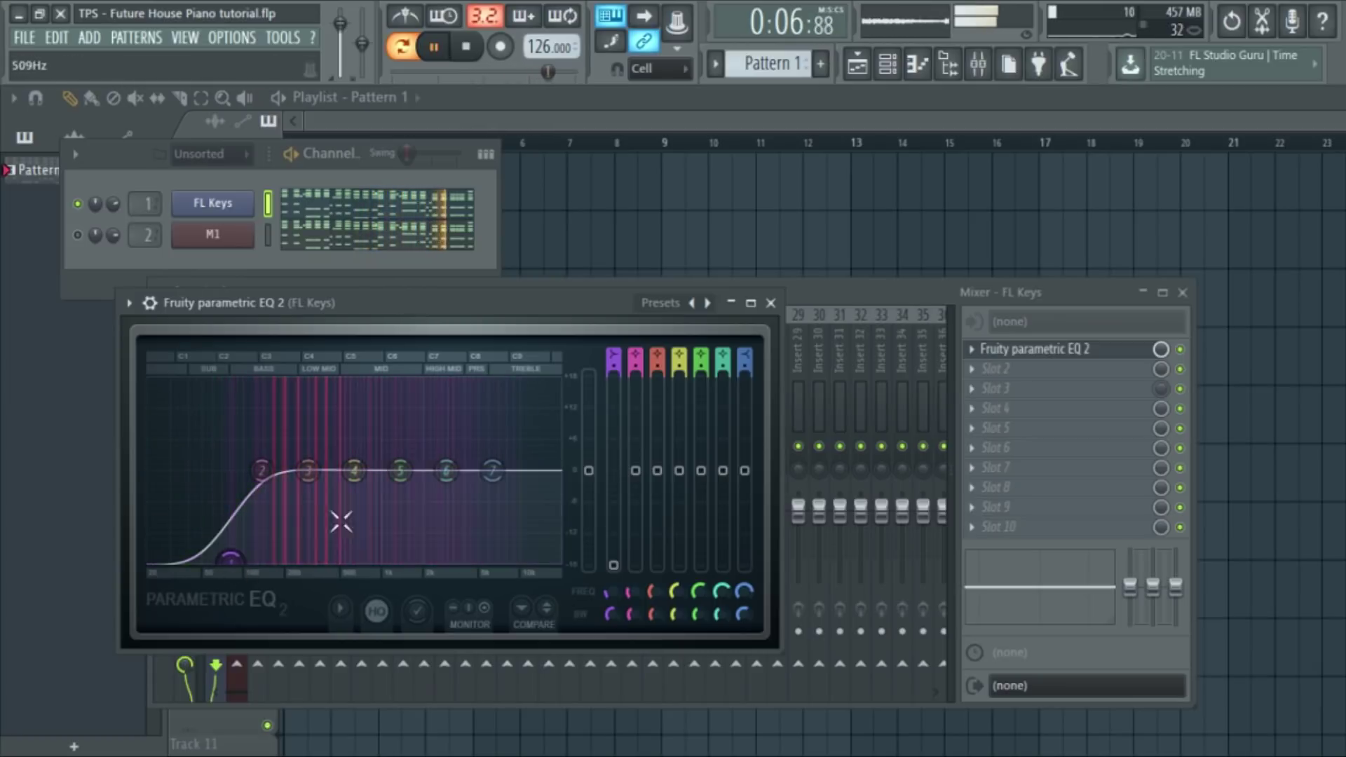
pyautogui.moveTo(365, 479); pyautogui.dragTo(377, 460)
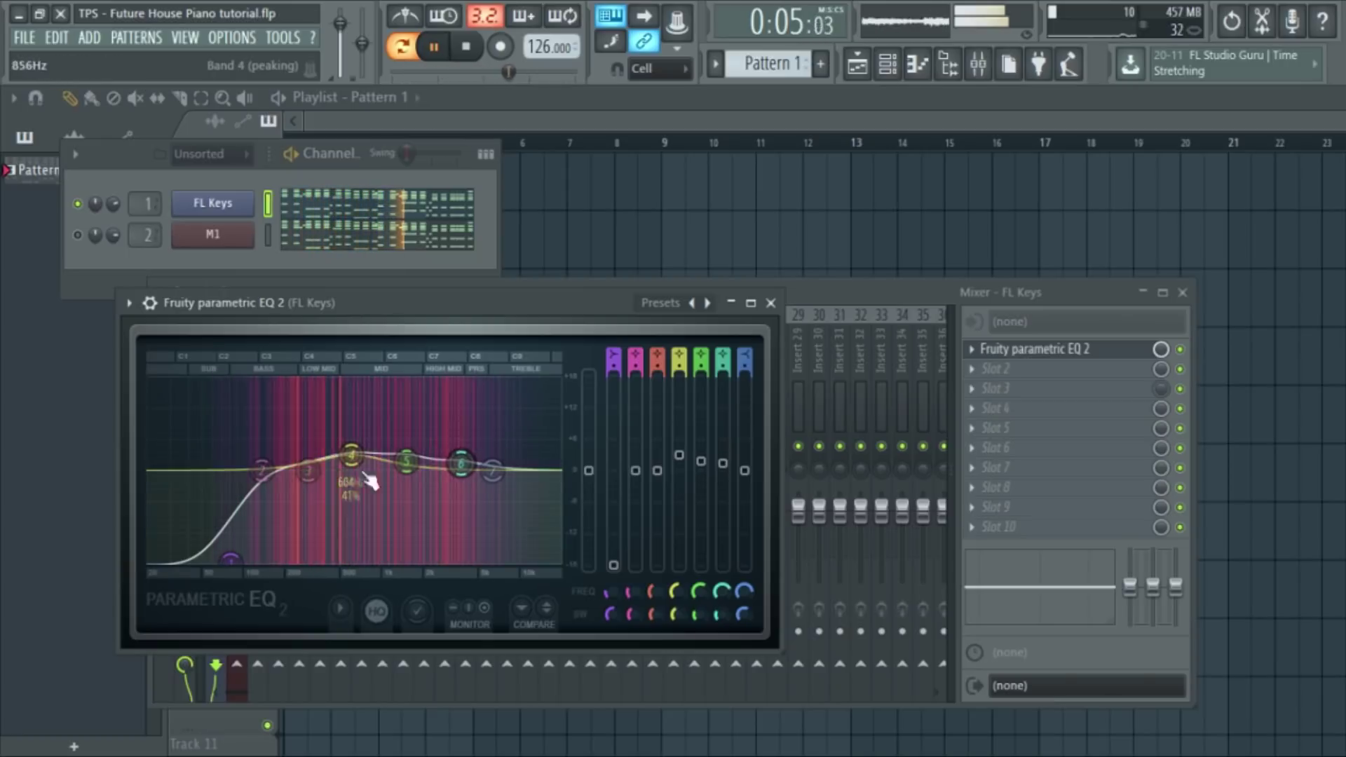
pyautogui.moveTo(407, 462); pyautogui.dragTo(418, 479)
pyautogui.moveTo(309, 480); pyautogui.dragTo(311, 465)
pyautogui.click(771, 303)
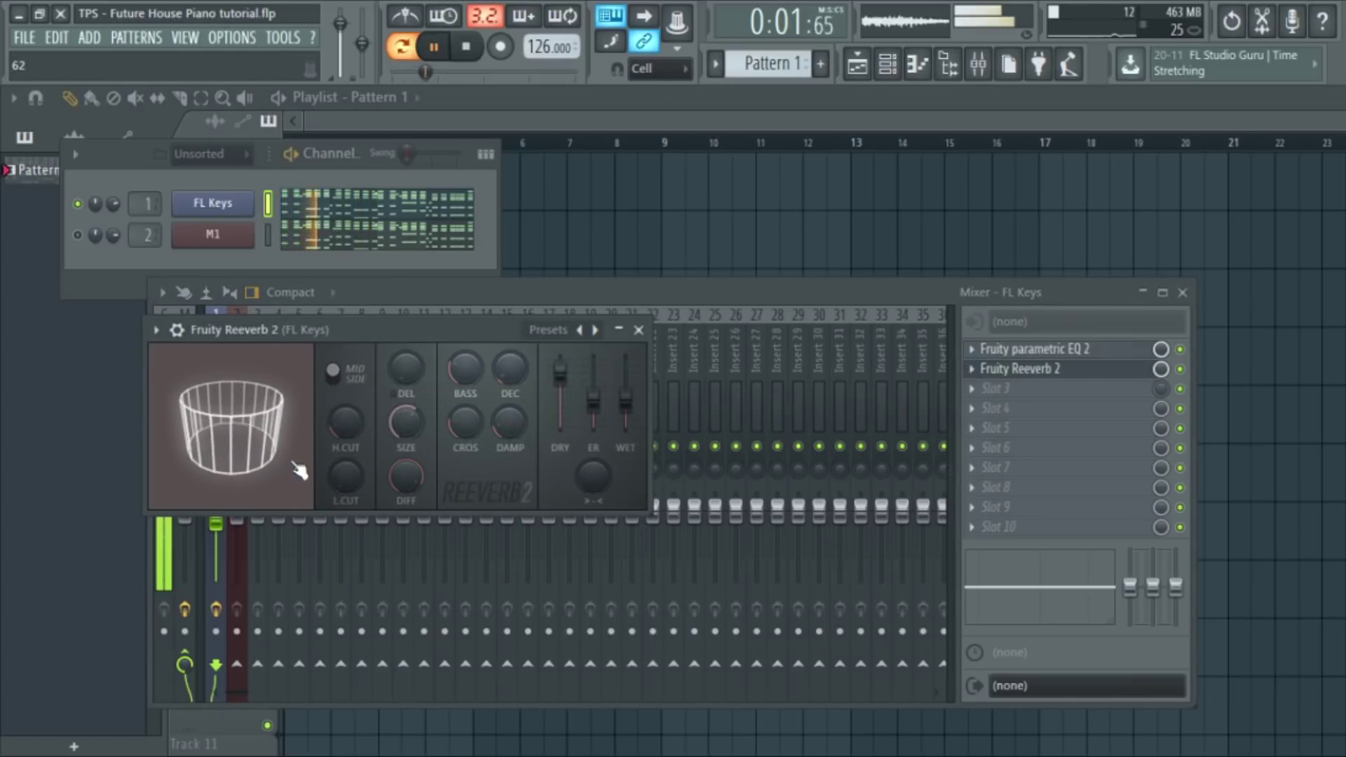
# Step: Add Fruity Reeverb 2 to the FL Keys mixer track and adjust its wet level, early reflections and room size
pyautogui.moveTo(626, 404); pyautogui.dragTo(594, 398)
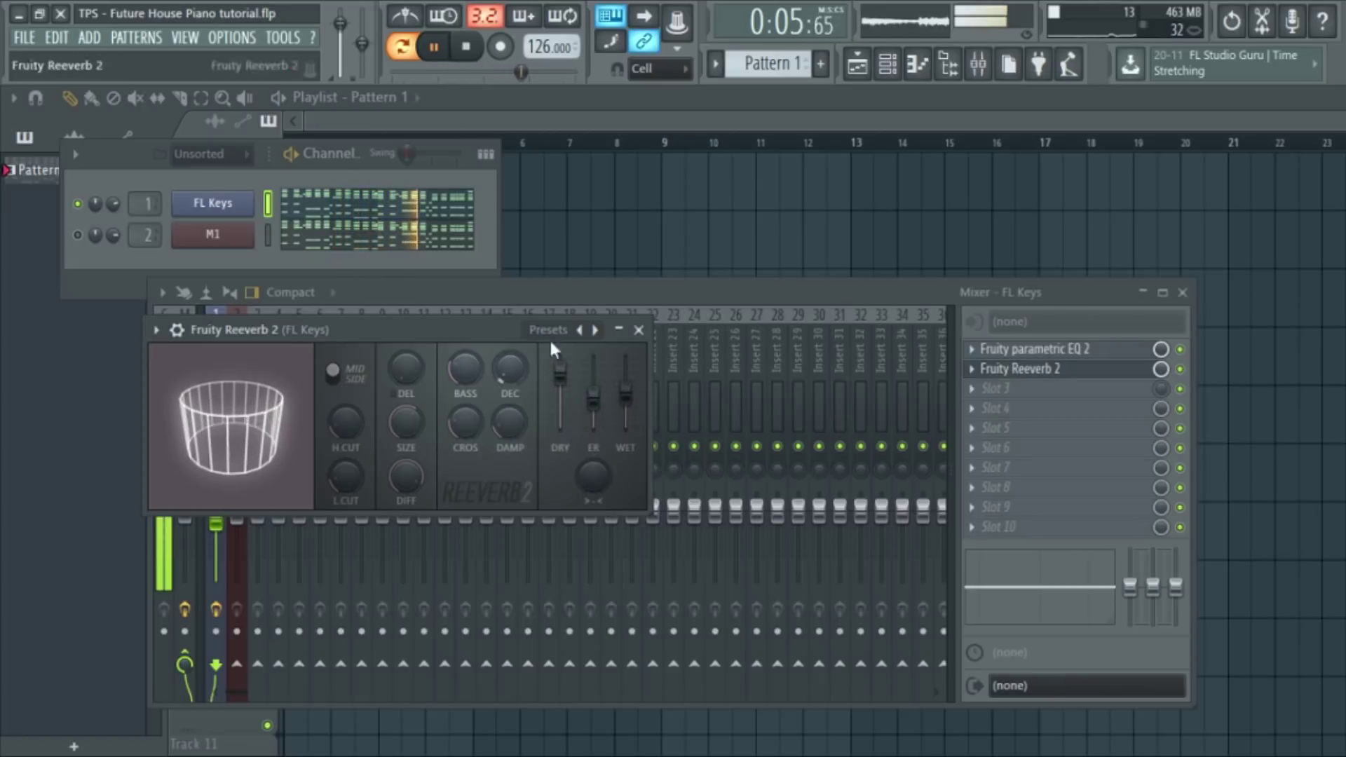
pyautogui.moveTo(406, 422); pyautogui.dragTo(406, 410)
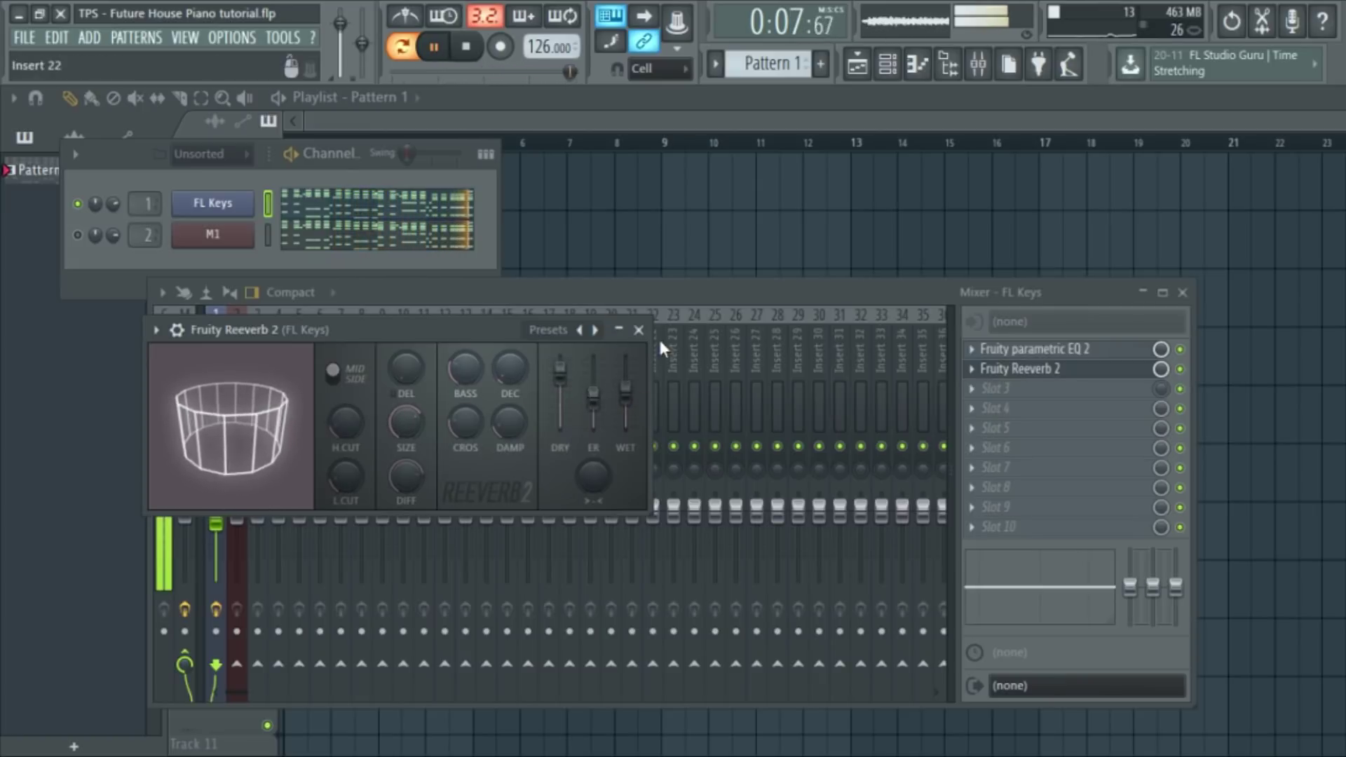
pyautogui.click(639, 330)
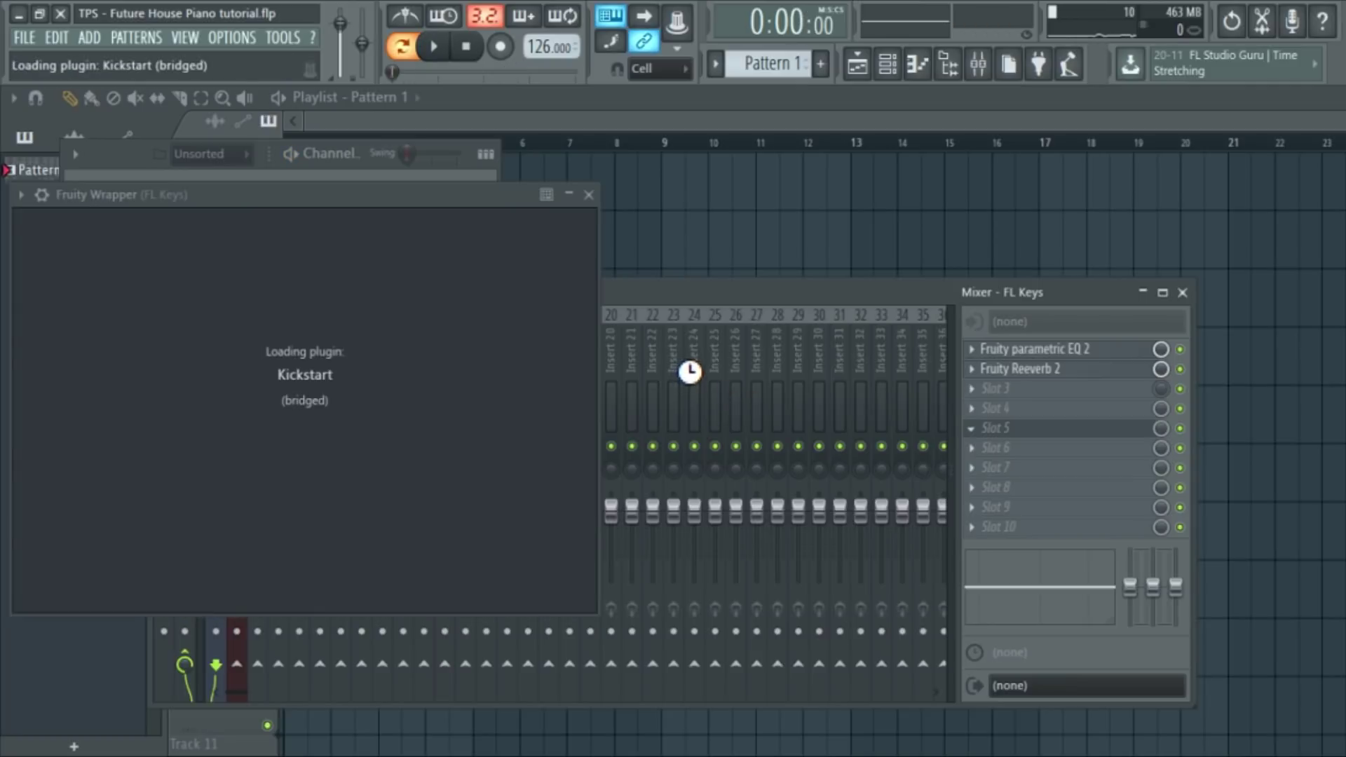
# Step: Add Kickstart in slot 5 of the FL Keys mixer track and set its mix to 70%
pyautogui.moveTo(360, 189); pyautogui.dragTo(681, 307)
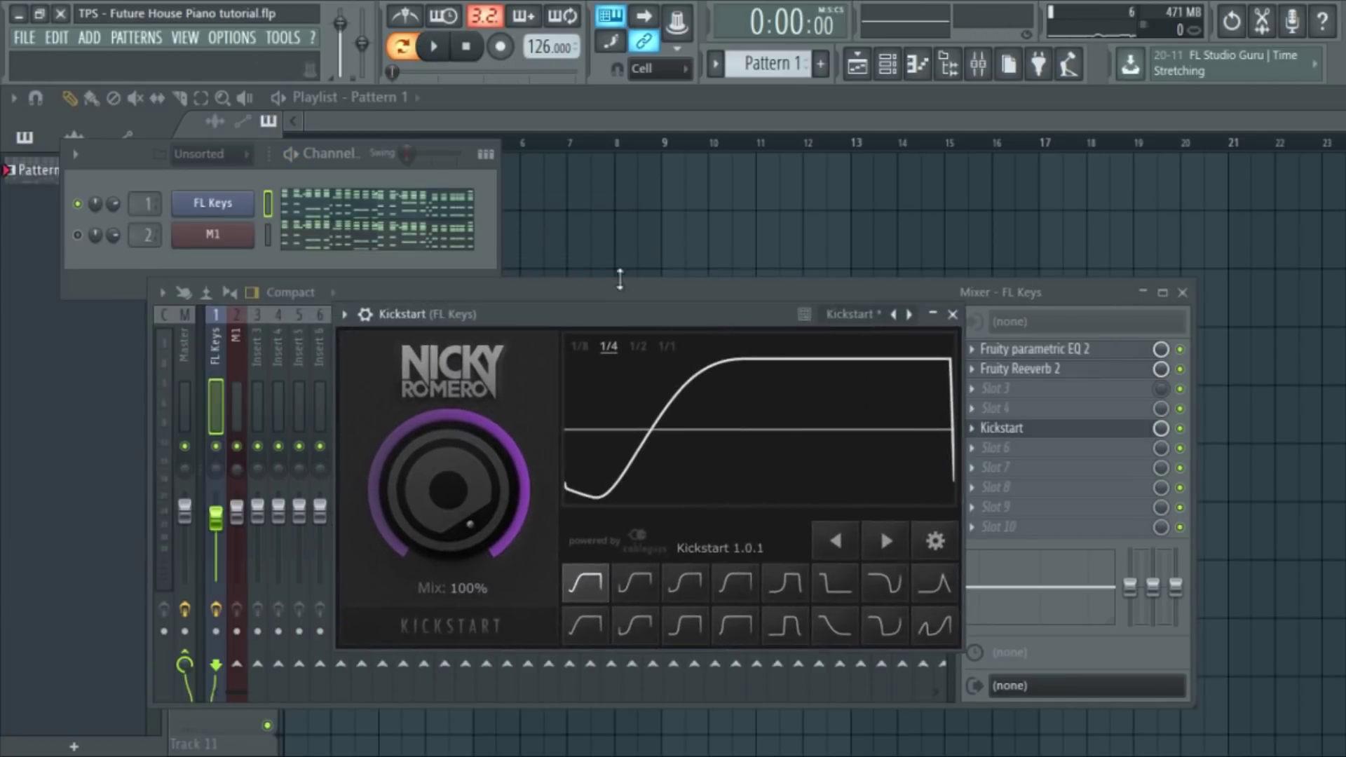
pyautogui.click(438, 48)
pyautogui.moveTo(448, 490); pyautogui.dragTo(449, 531)
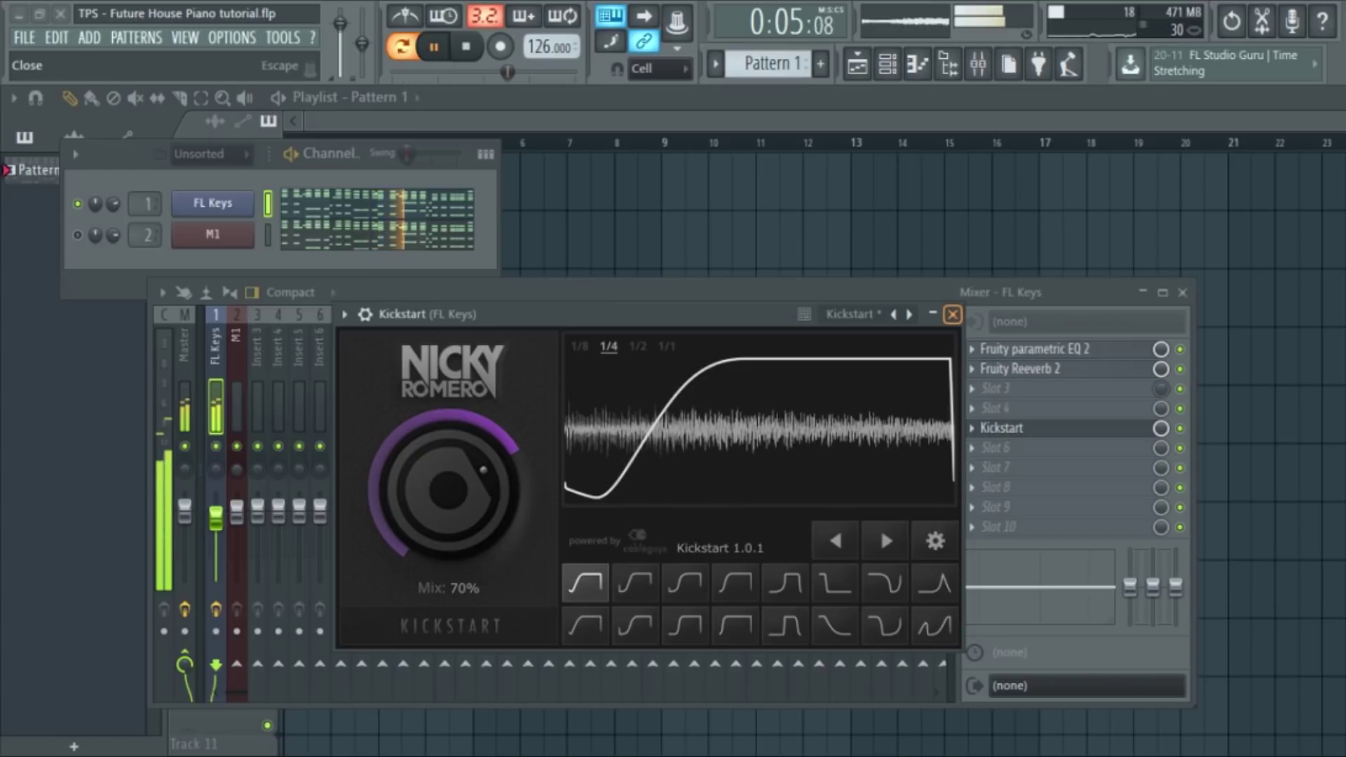
pyautogui.click(952, 315)
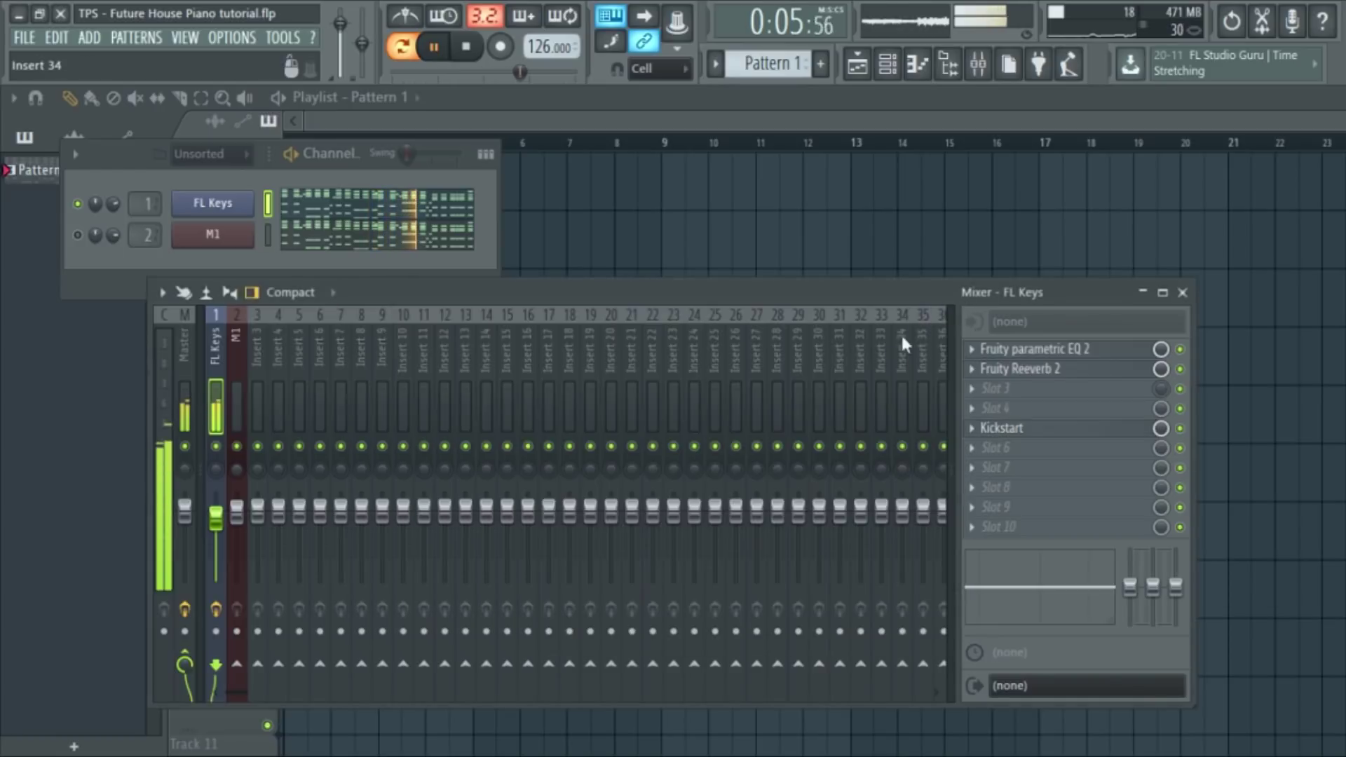
# Step: Solo M1 and add Fruity parametric EQ 2 to its mixer track with band 1 as a high pass near 100 Hz
pyautogui.click(77, 236)
pyautogui.click(236, 358)
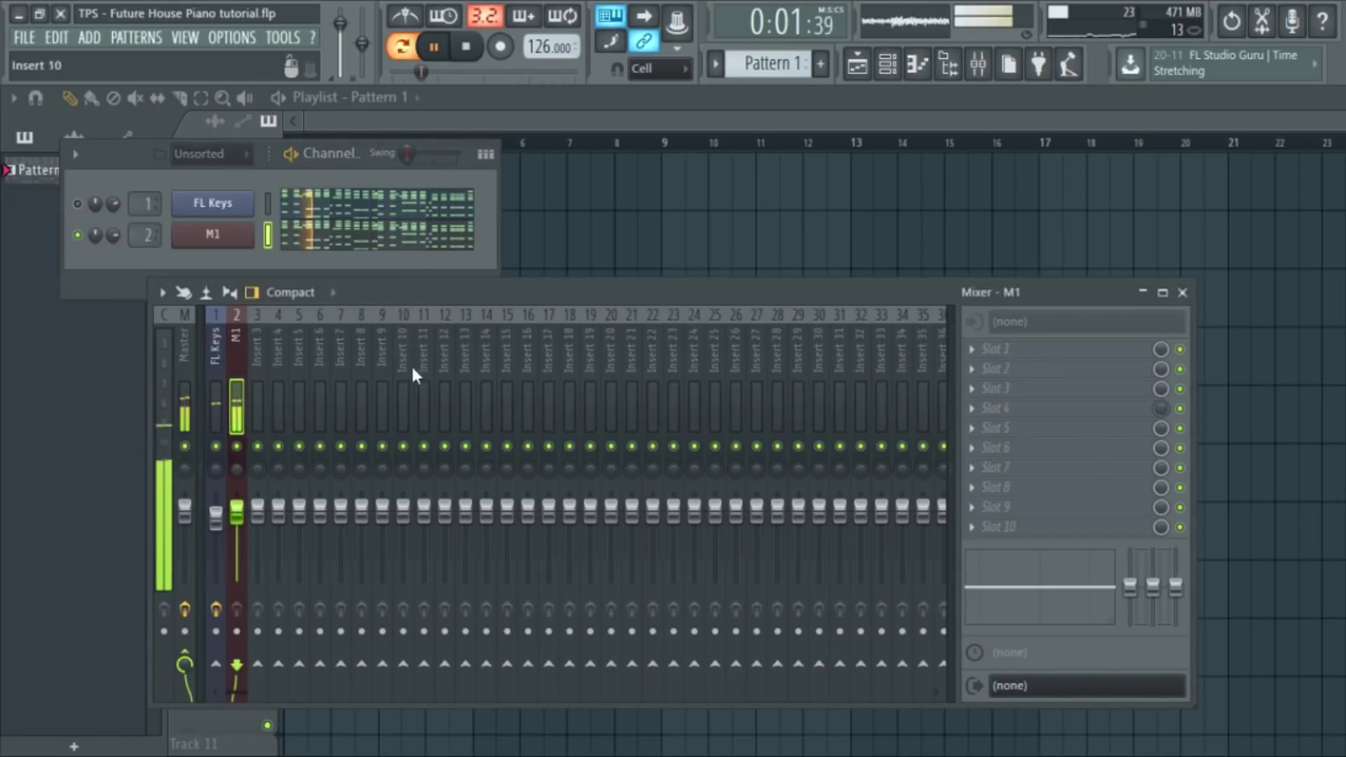
pyautogui.click(759, 51)
pyautogui.moveTo(270, 524); pyautogui.dragTo(254, 617)
pyautogui.moveTo(668, 408)
pyautogui.mouseDown()
pyautogui.moveTo(667, 389)
pyautogui.moveTo(662, 447)
pyautogui.moveTo(667, 396)
pyautogui.mouseUp()
pyautogui.moveTo(282, 524); pyautogui.dragTo(299, 524)
pyautogui.scroll(-3, 304, 525)
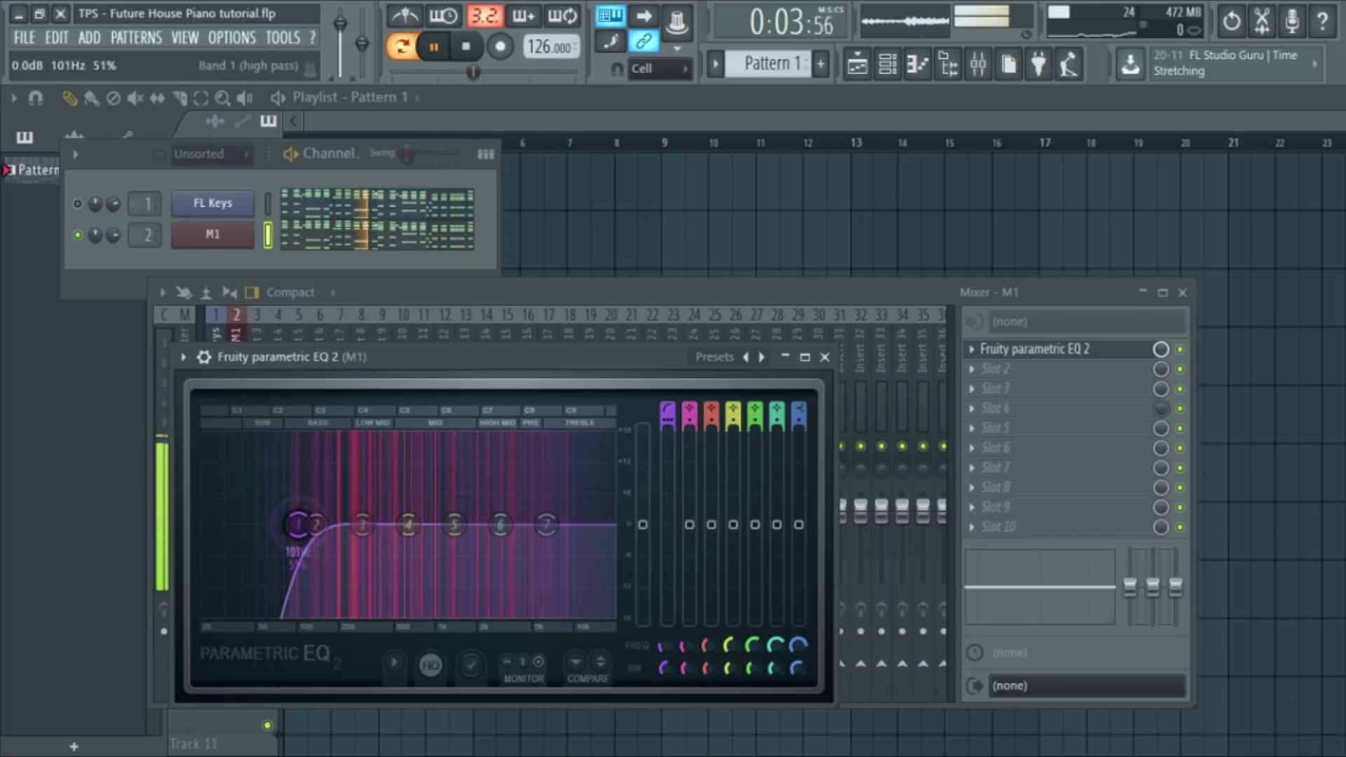
# Step: Boost band 6 slightly and band 7 by about 5 dB near 6 kHz in M1's EQ, and dip band 4 slightly
pyautogui.moveTo(500, 524); pyautogui.dragTo(498, 511)
pyautogui.moveTo(547, 525); pyautogui.dragTo(544, 499)
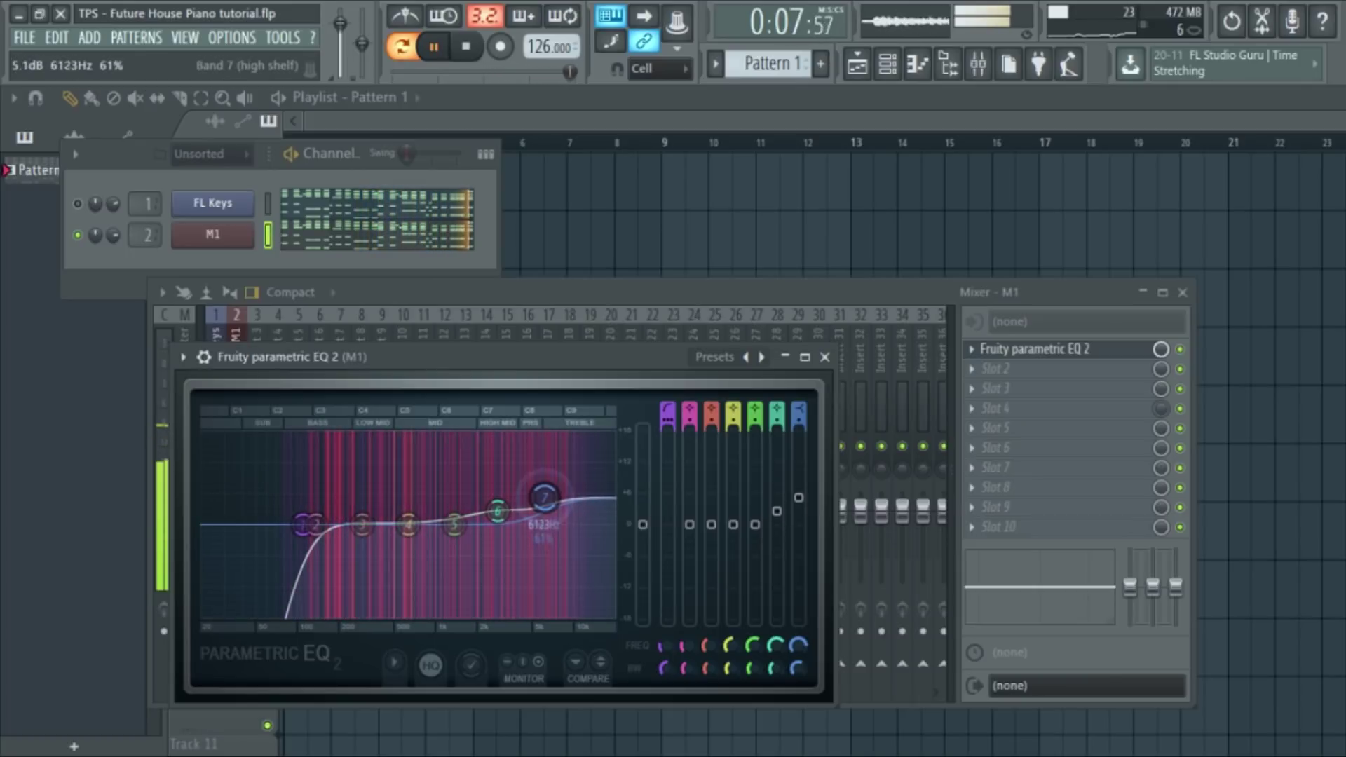
pyautogui.moveTo(408, 525); pyautogui.dragTo(409, 537)
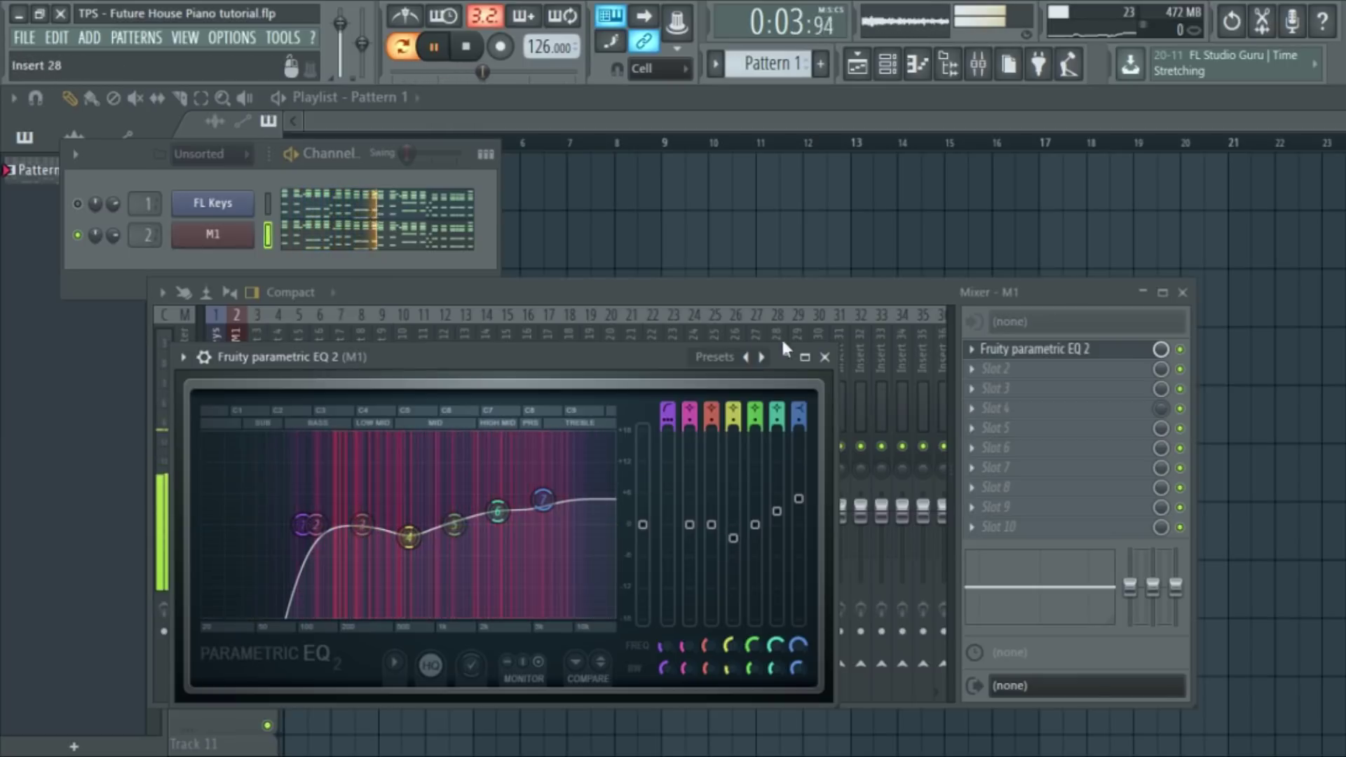
pyautogui.click(825, 357)
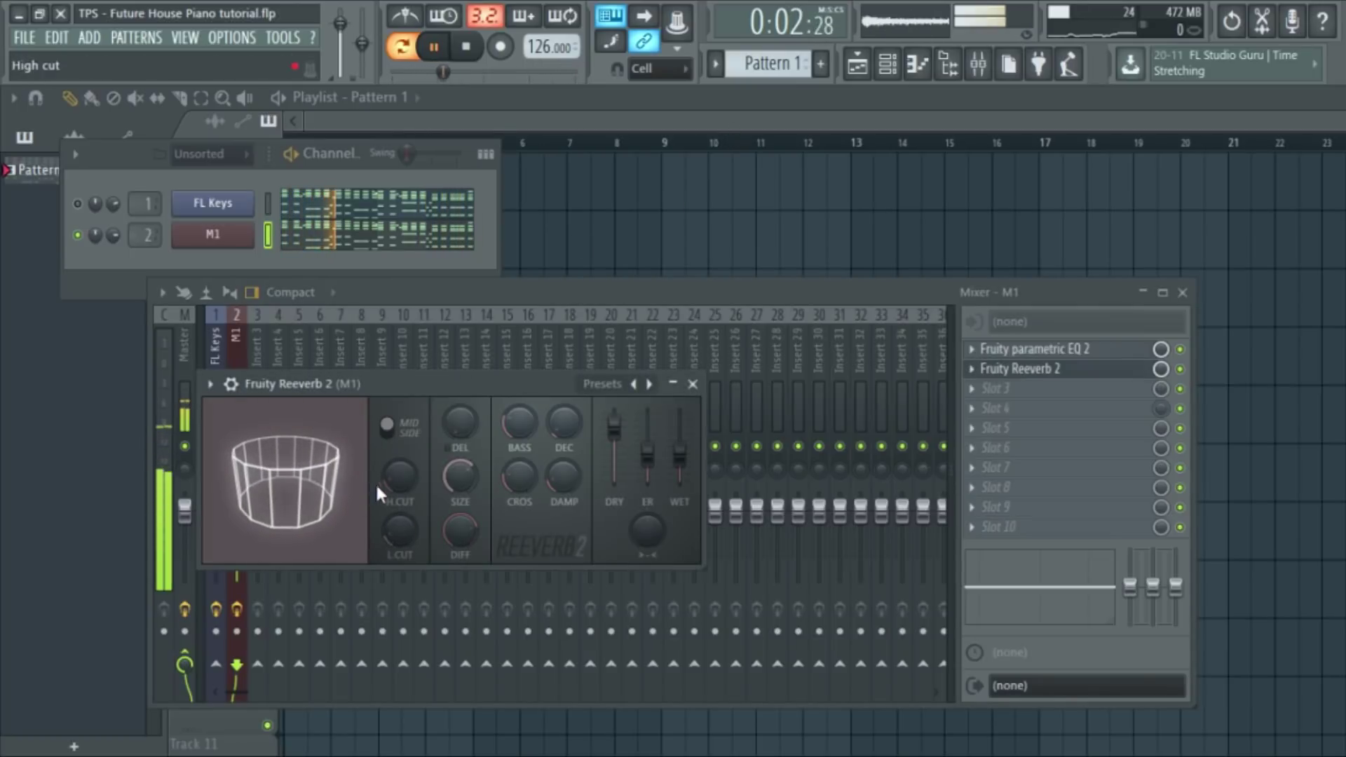
# Step: Add Fruity Reeverb 2 with raised early reflections and Fruity Stereo Enhancer with about 4.7 ms left phase offset to the M1 mixer track
pyautogui.moveTo(684, 457); pyautogui.dragTo(662, 444)
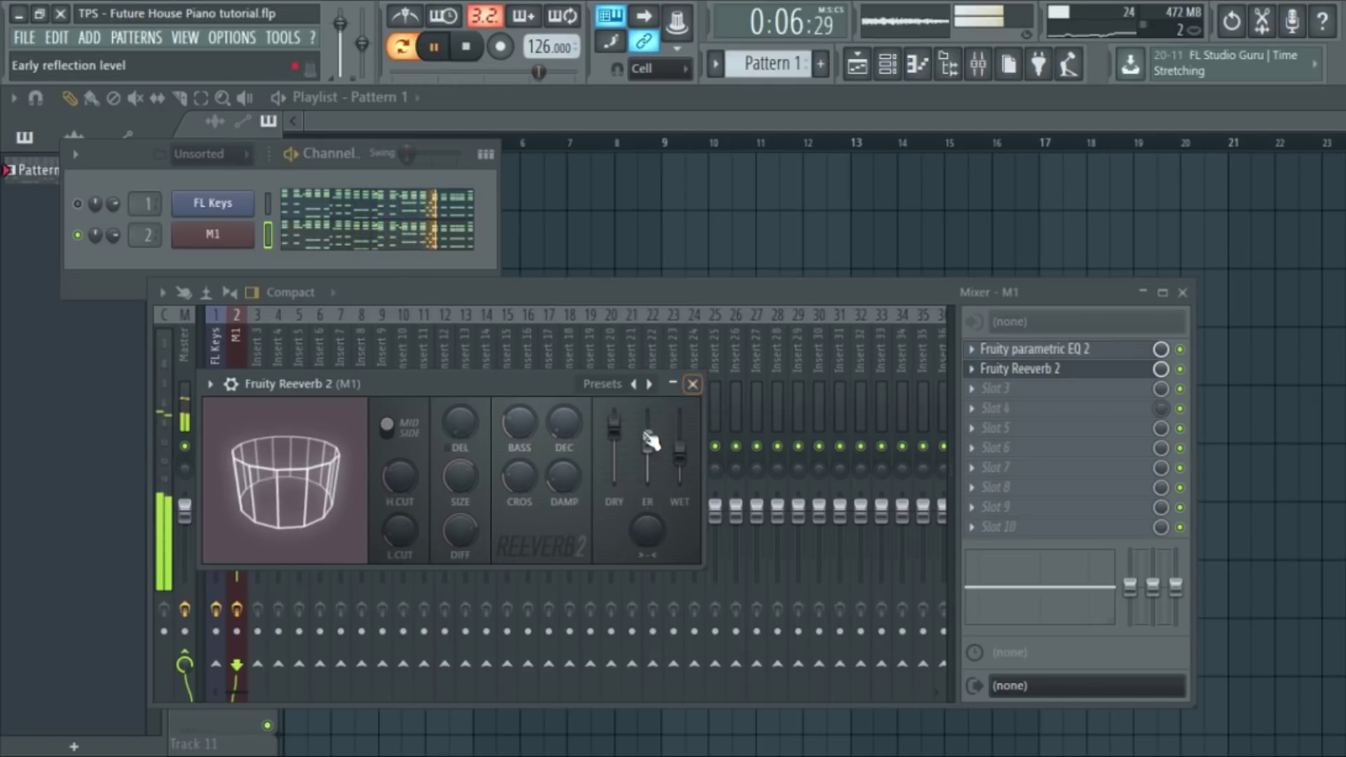
pyautogui.click(693, 385)
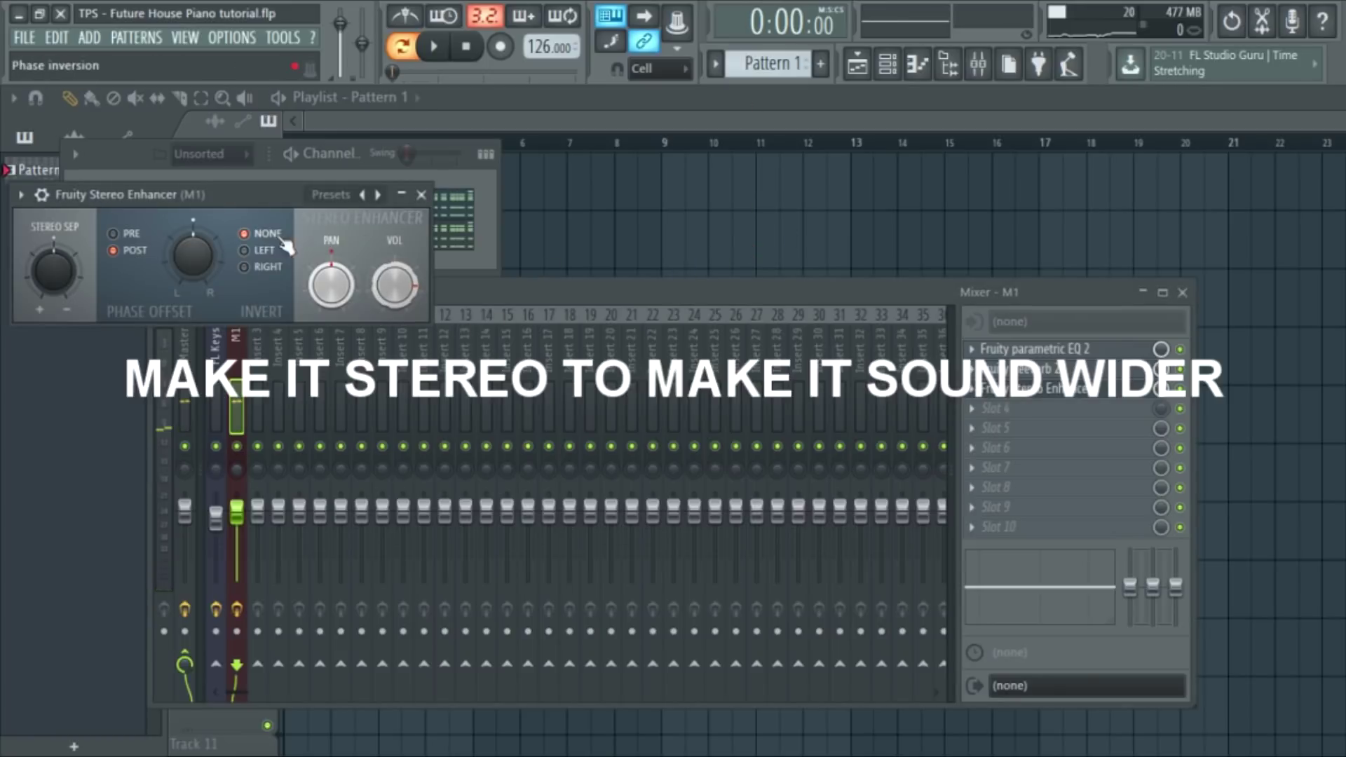
pyautogui.press('space')
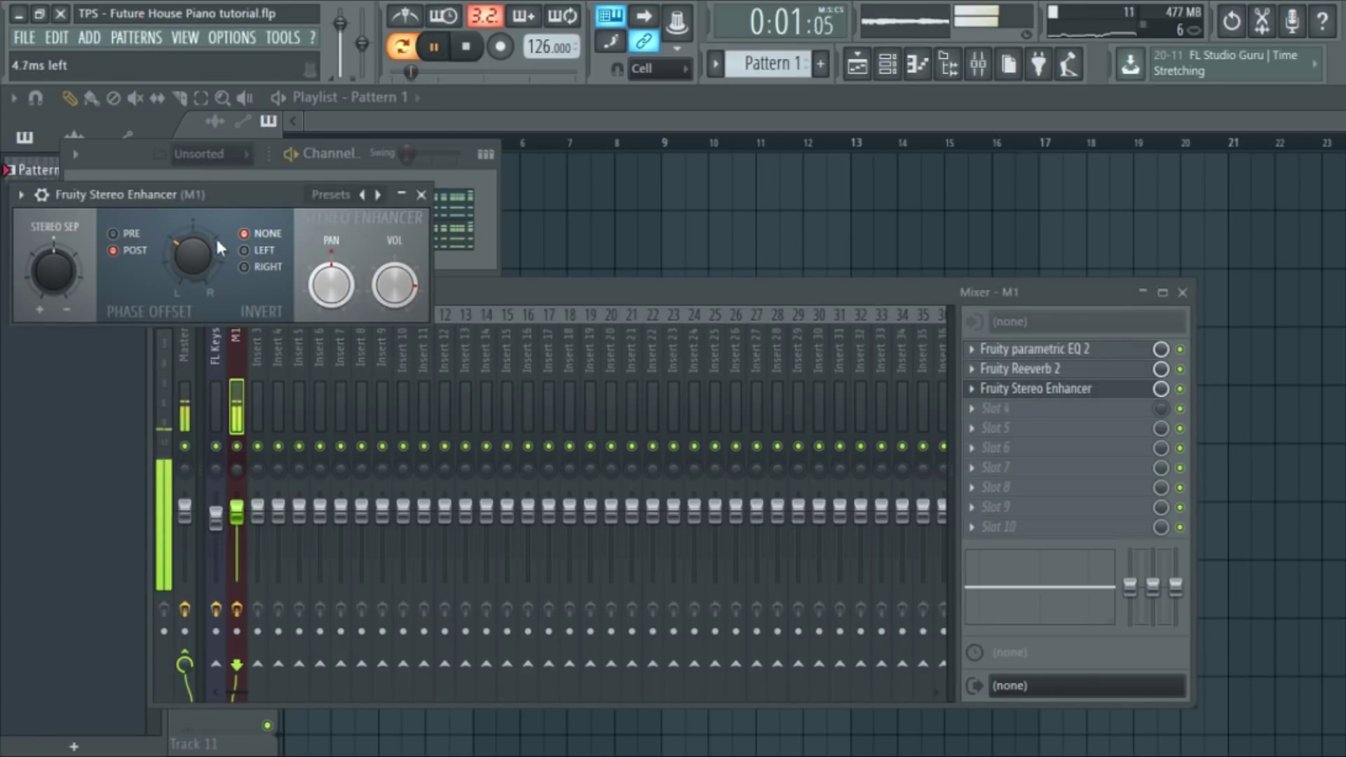
pyautogui.click(422, 195)
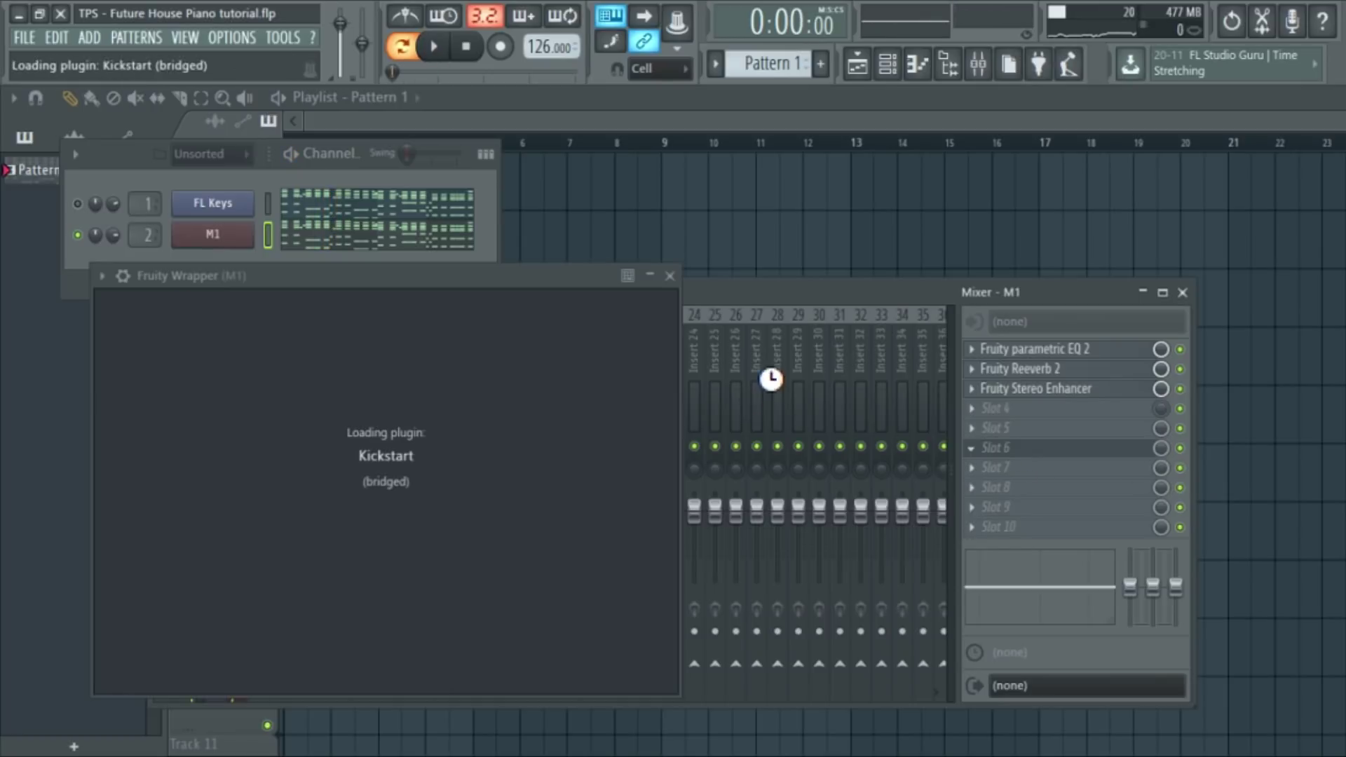
# Step: Add Kickstart in slot 6 of the M1 mixer track and adjust its mix amount during playback
pyautogui.press('space')
pyautogui.moveTo(207, 452); pyautogui.dragTo(207, 500)
pyautogui.click(710, 275)
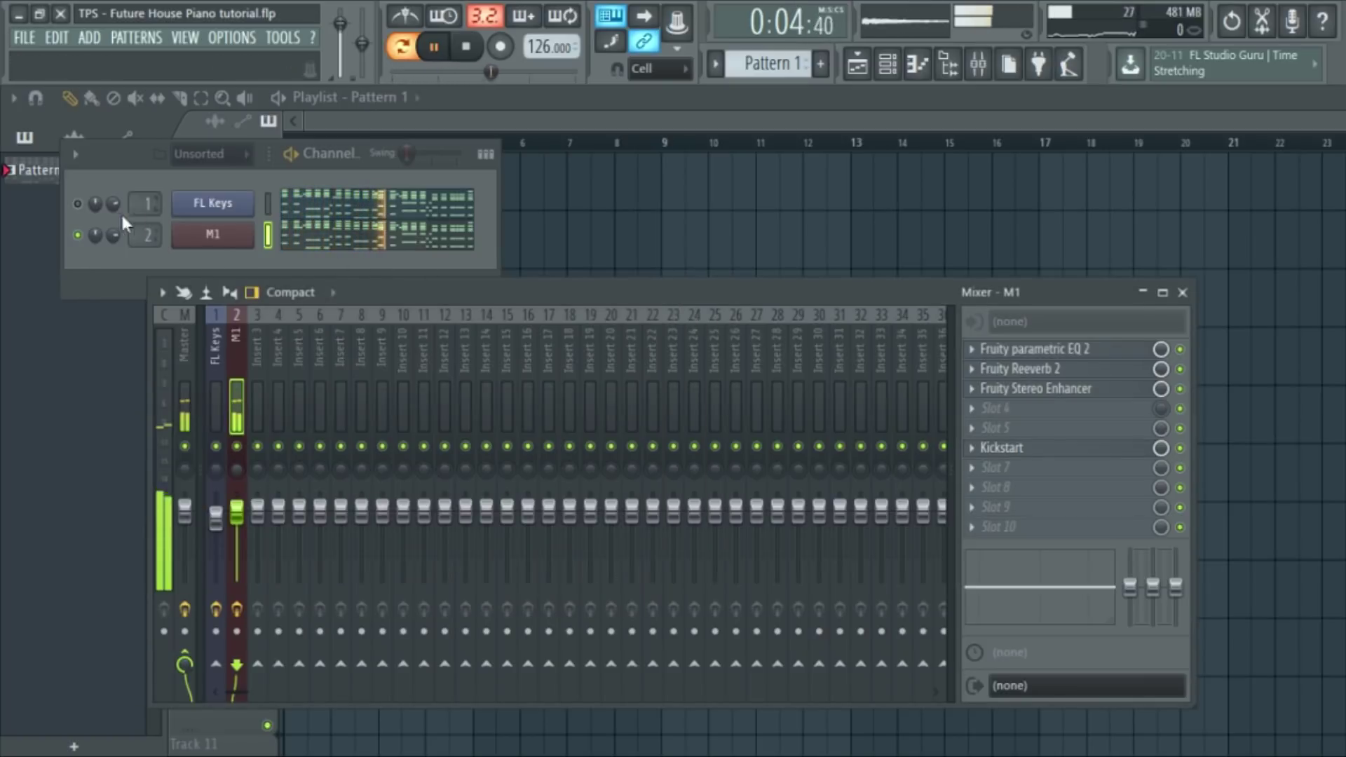
# Step: Unmute FL Keys alongside M1 and balance the two layers, lowering the FL Keys fader slightly
pyautogui.click(79, 209)
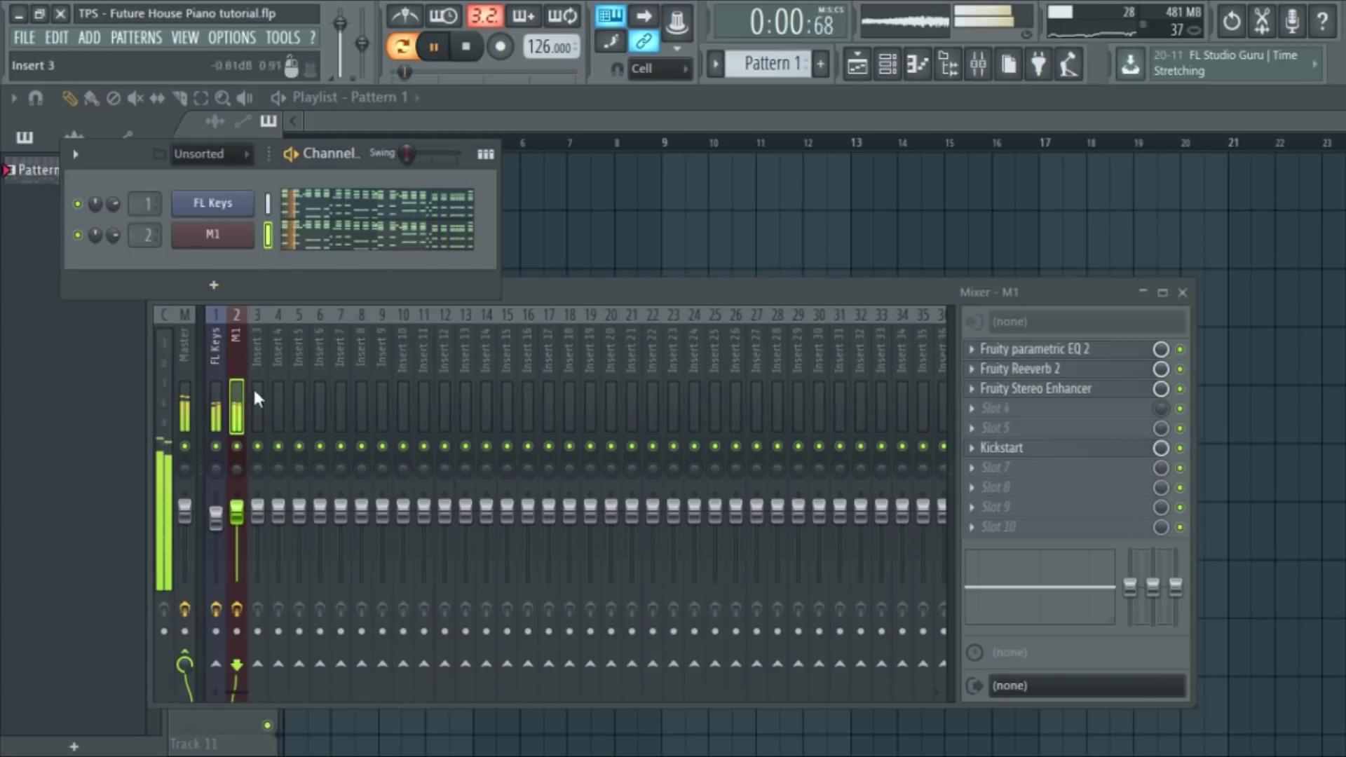
pyautogui.moveTo(218, 519); pyautogui.dragTo(218, 523)
pyautogui.click(237, 510)
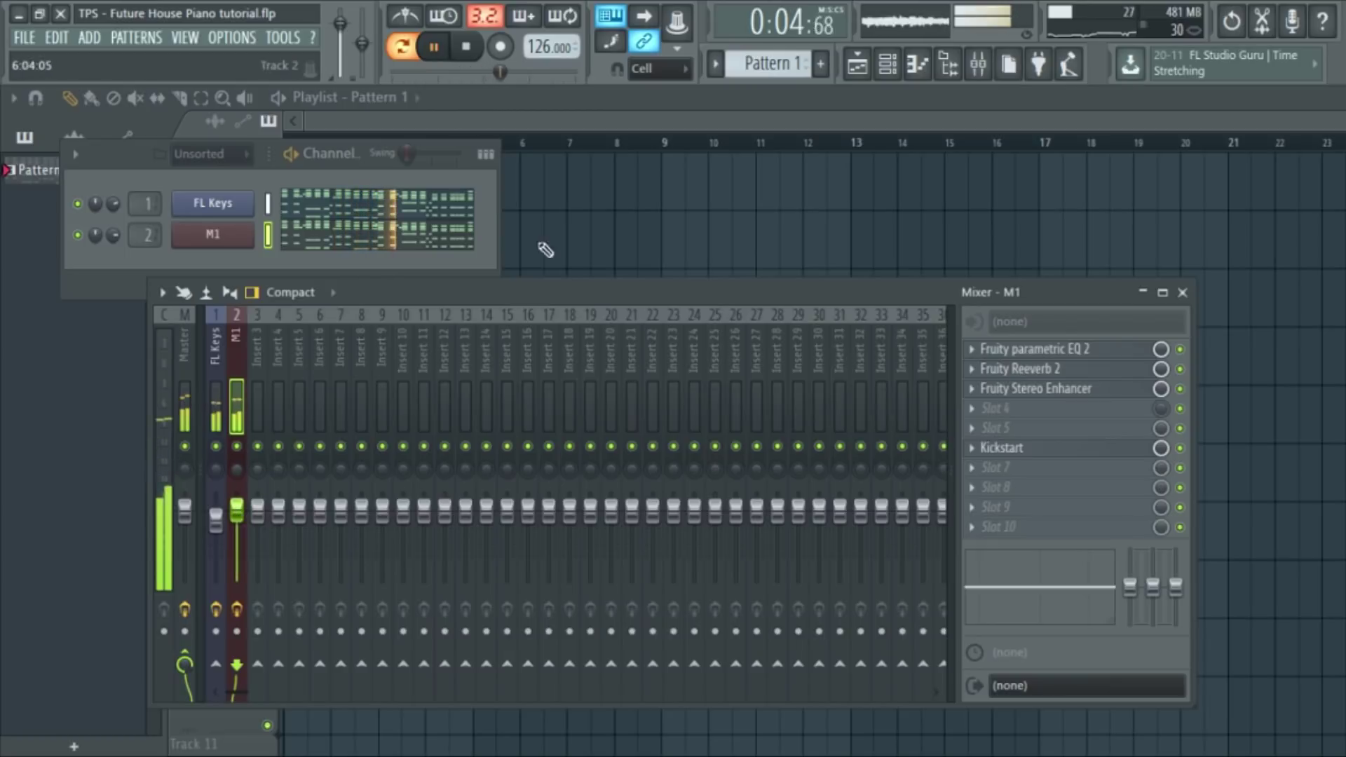
# Step: Place Pattern 1 twice in a row on Track 1 of the playlist, at bars 1 and 5, and play it back
pyautogui.press('F12')
pyautogui.press('space')
pyautogui.moveTo(350, 199); pyautogui.dragTo(328, 162)
pyautogui.moveTo(545, 265)
pyautogui.mouseDown()
pyautogui.moveTo(525, 255)
pyautogui.moveTo(525, 199)
pyautogui.mouseUp()
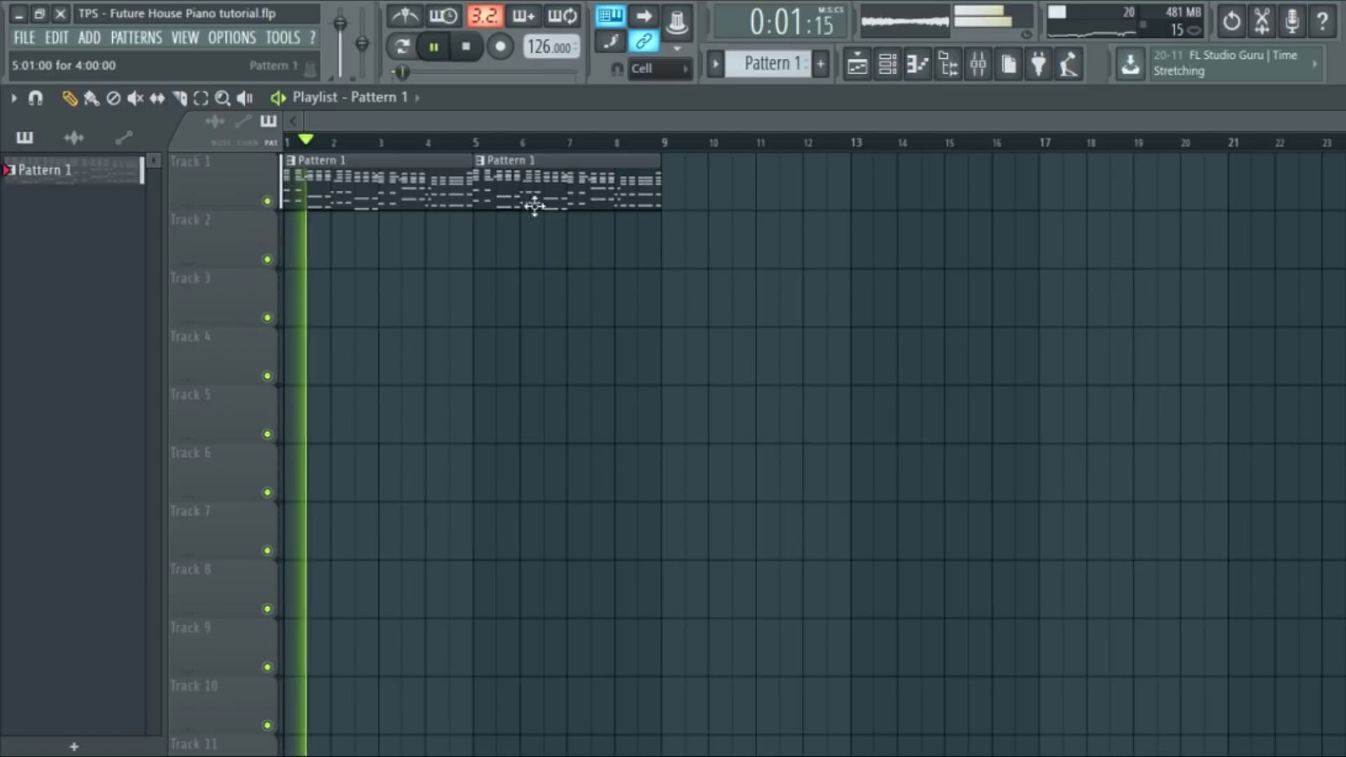
pyautogui.press('space')
# Step: Place the KSHMR_Punchy_Kick clip on every beat of Track 2 across bars 1 to 8 and play it back
pyautogui.click(74, 138)
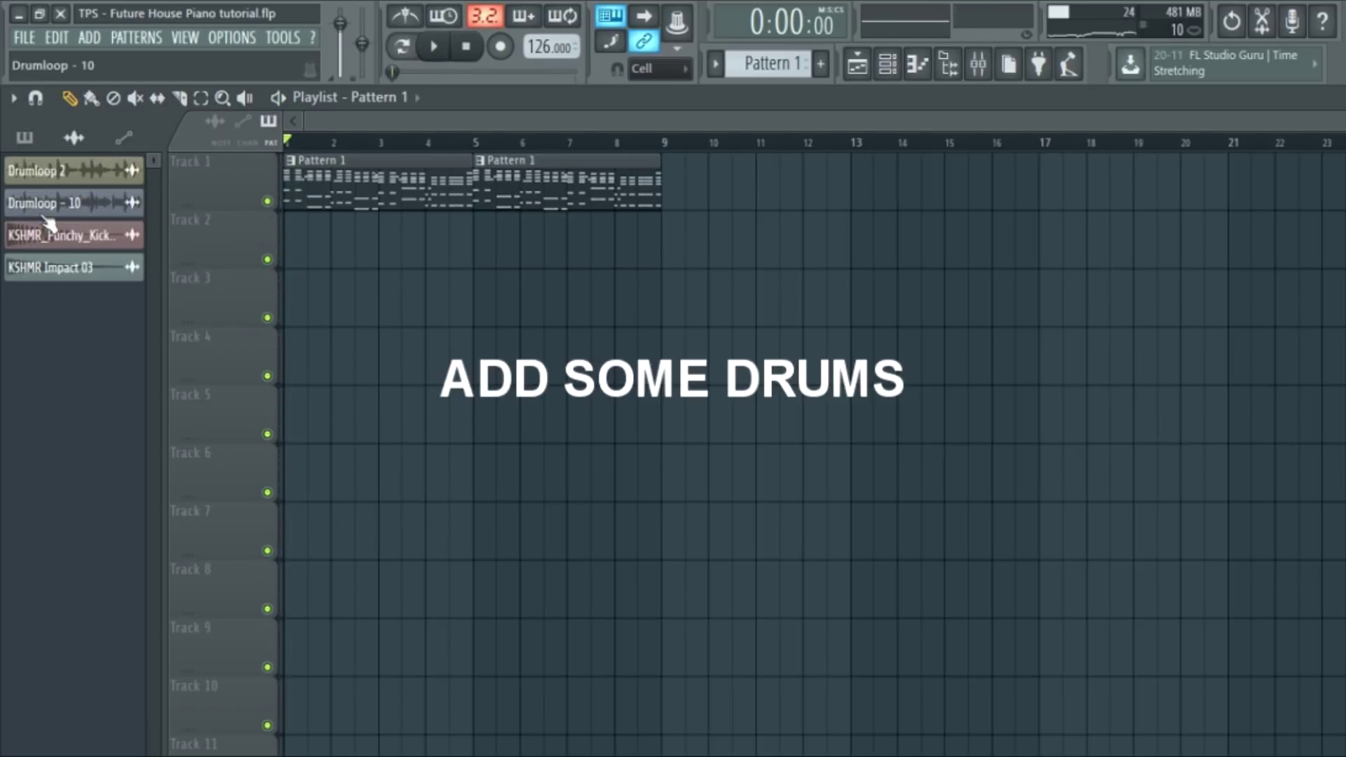
pyautogui.moveTo(82, 246); pyautogui.dragTo(288, 237)
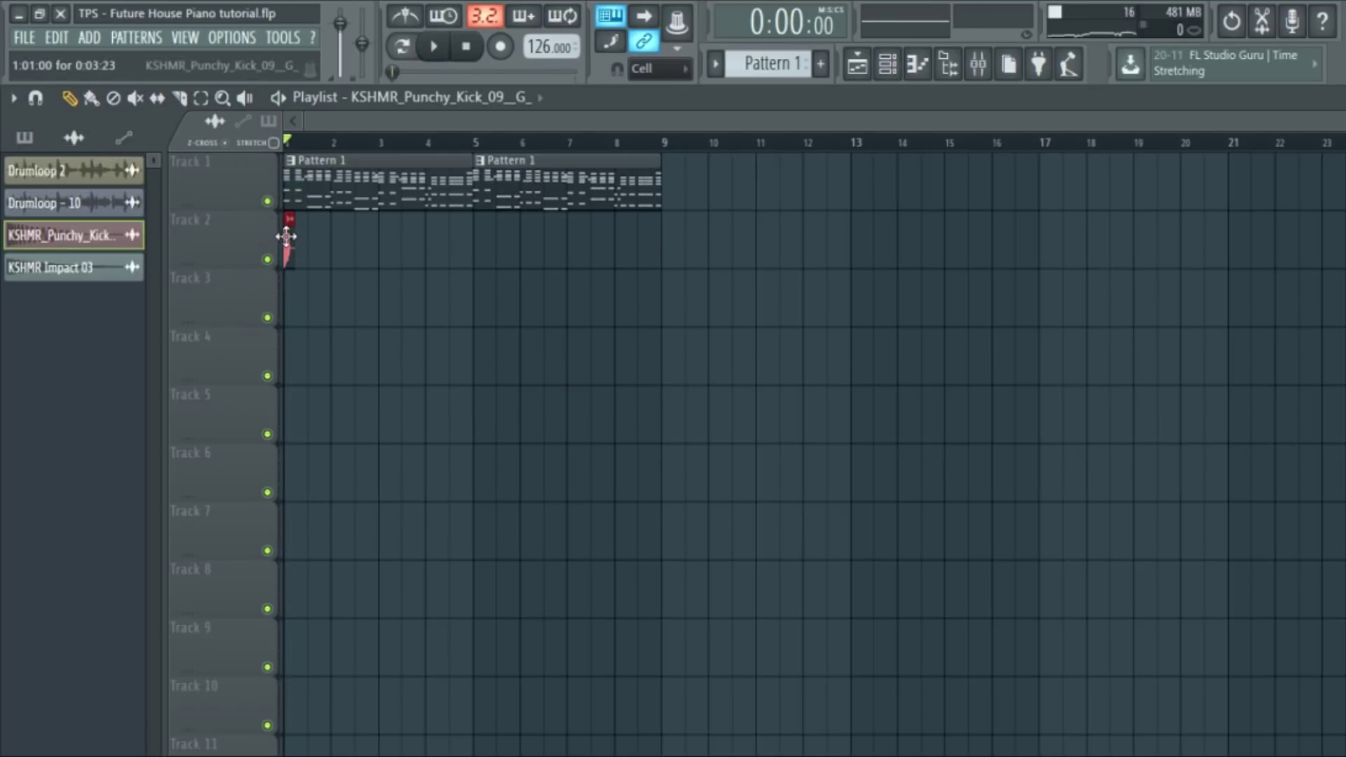
pyautogui.press('space')
pyautogui.scroll(2, 288, 256)
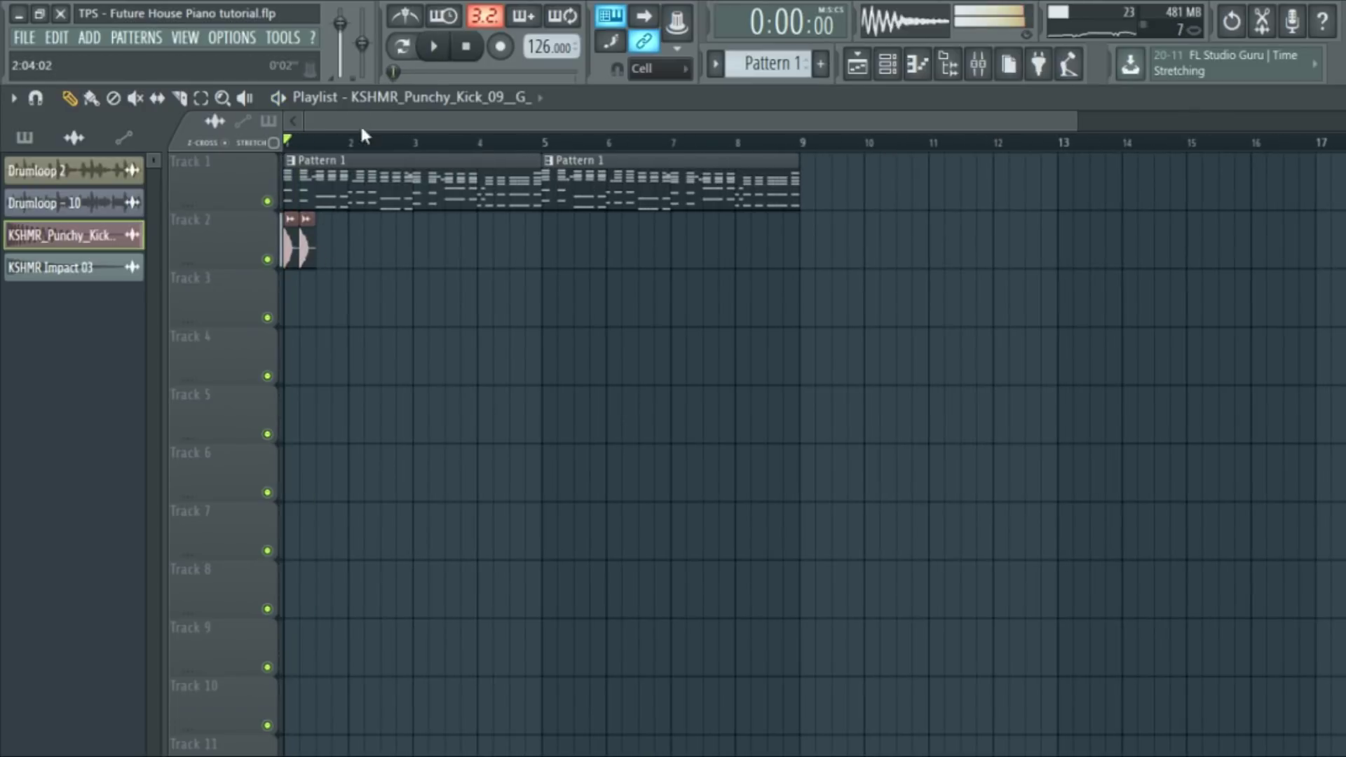
pyautogui.moveTo(331, 255)
pyautogui.mouseDown()
pyautogui.moveTo(800, 285)
pyautogui.moveTo(784, 322)
pyautogui.mouseUp()
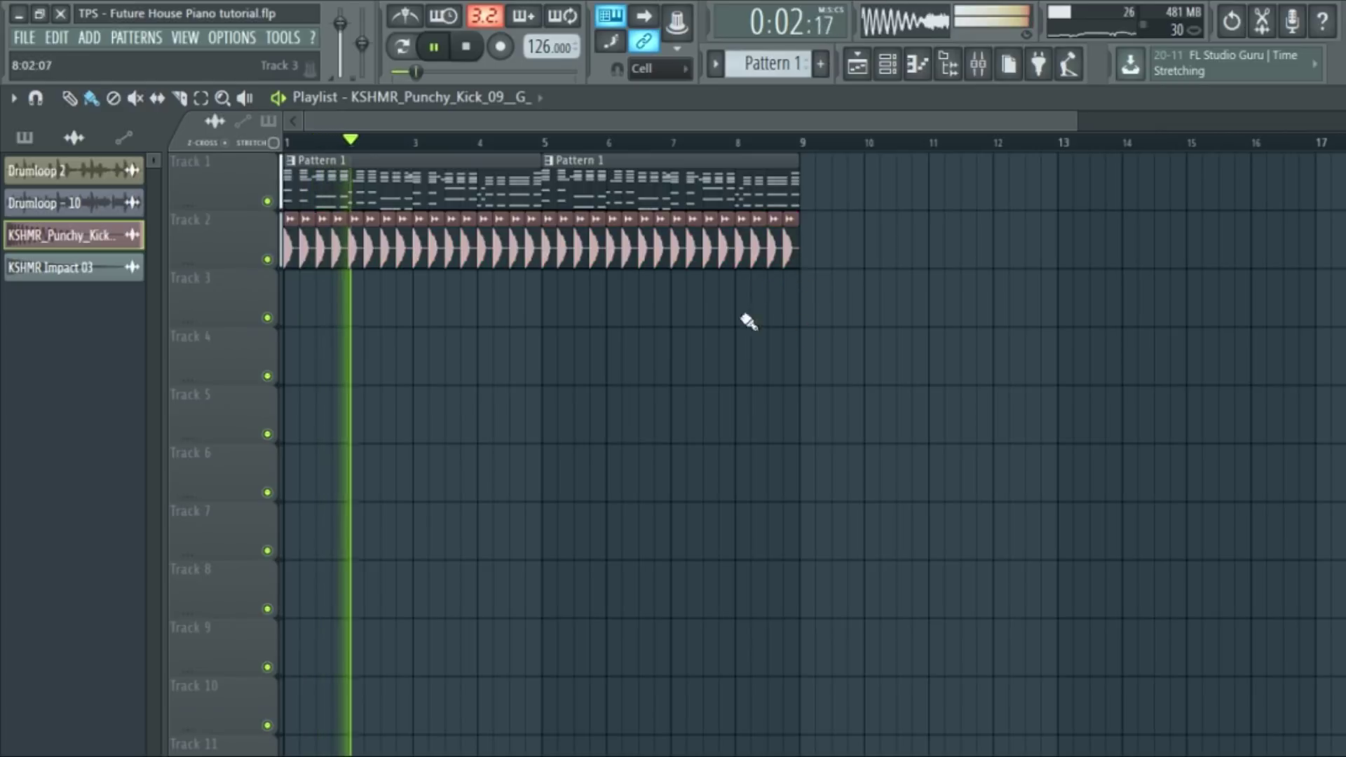
# Step: Replace bar 1's kicks on Track 2 with a single hit half a beat before bar 2 and play it back
pyautogui.press('space')
pyautogui.scroll(2, 342, 257)
pyautogui.click(373, 303)
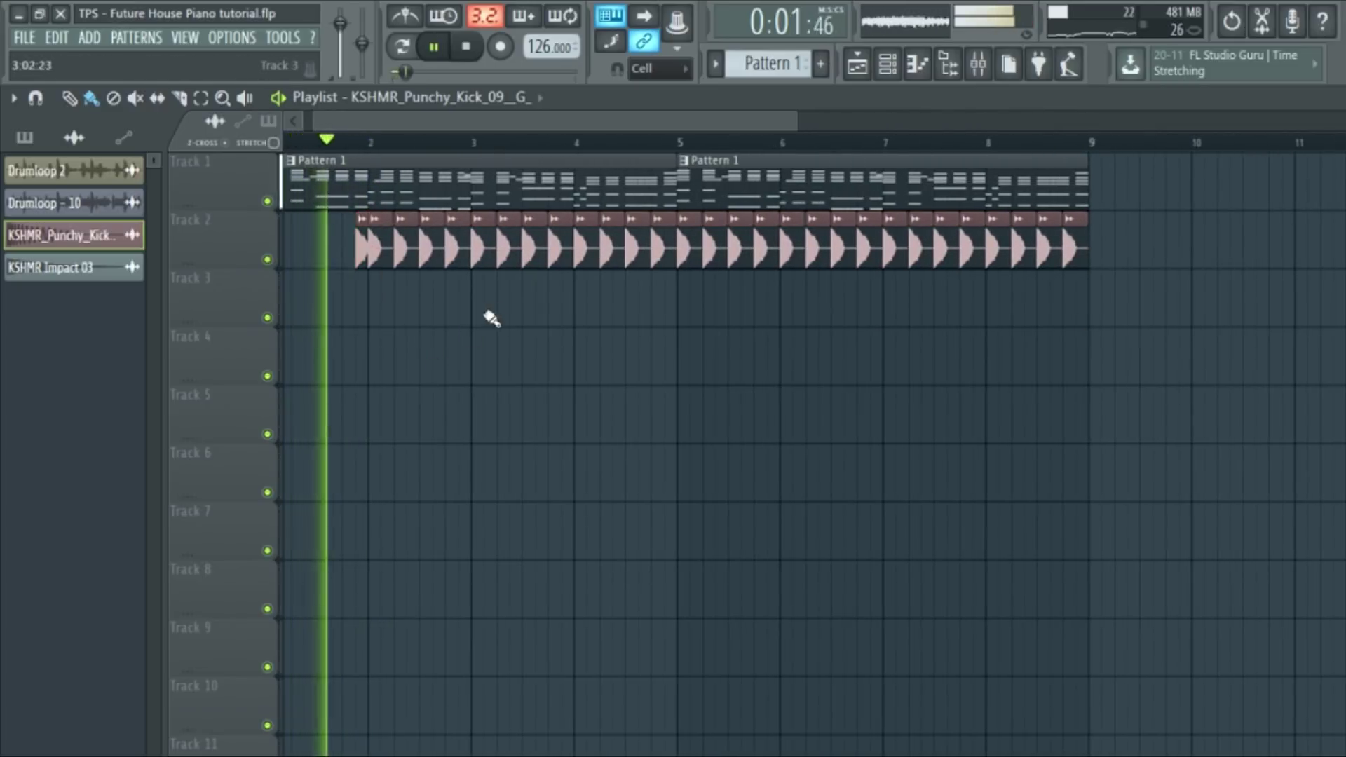
# Step: Delete the last kick of bar 8 on Track 2 and stop playback
pyautogui.moveTo(1088, 242); pyautogui.dragTo(1064, 242)
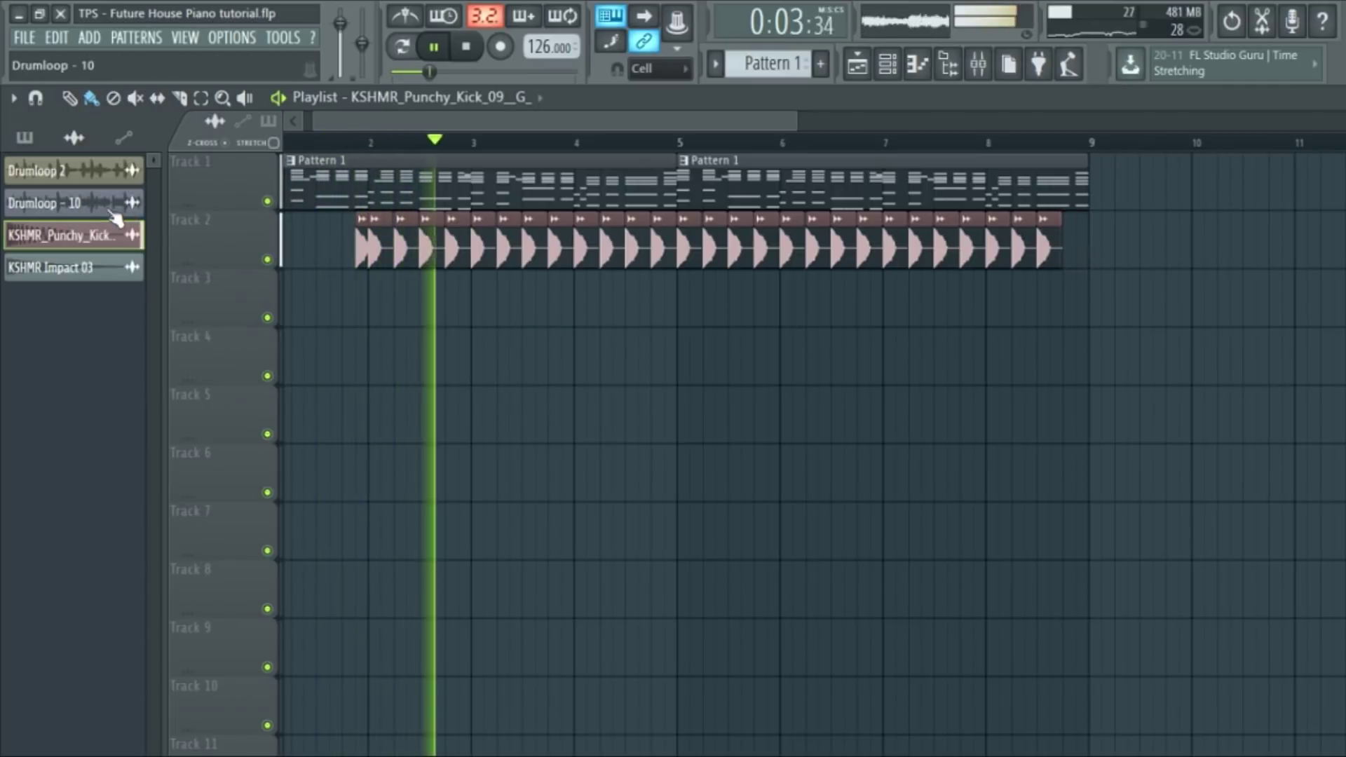
pyautogui.press('space')
# Step: Lay Drumloop - 10 along Track 3 from bar 2 through bar 8, cutting off its first bar, and play it back
pyautogui.click(46, 203)
pyautogui.click(286, 302)
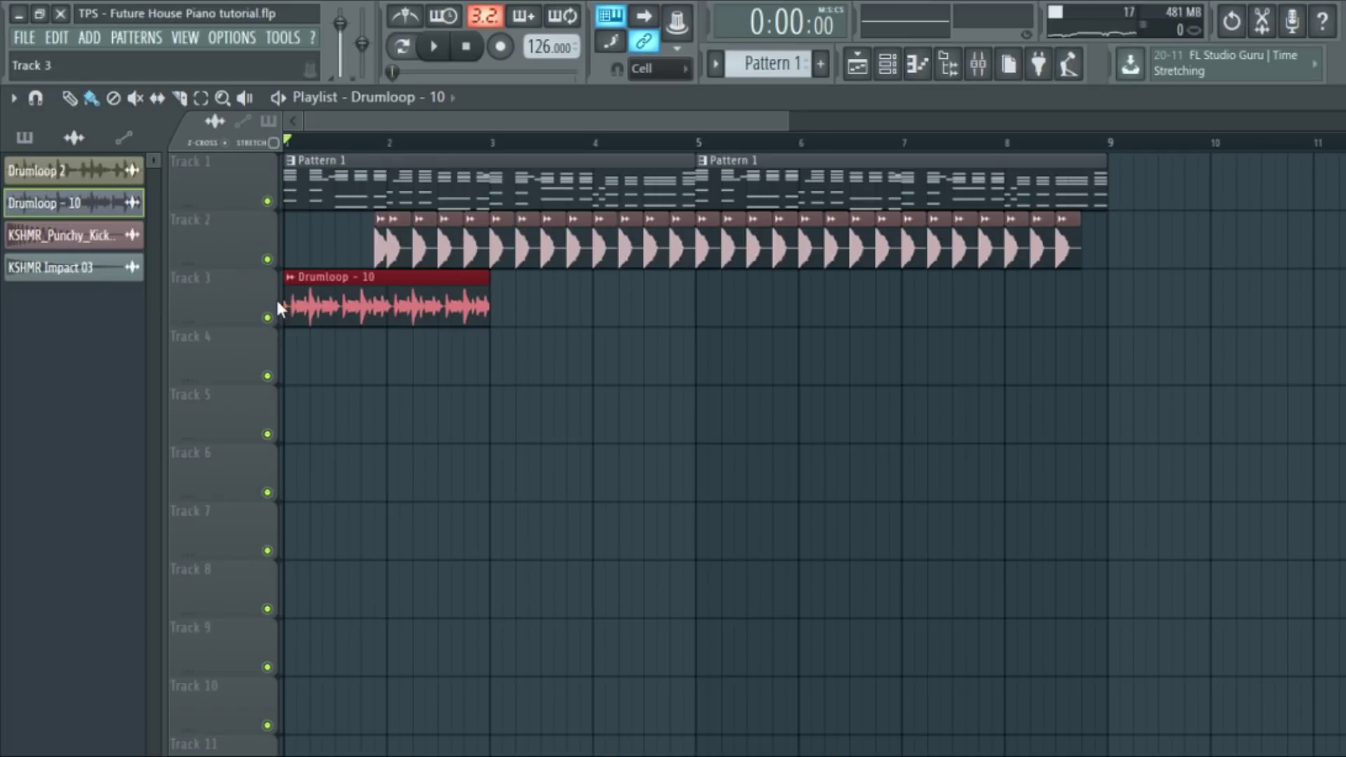
pyautogui.moveTo(279, 308); pyautogui.dragTo(387, 309)
pyautogui.press('space')
pyautogui.click(498, 309)
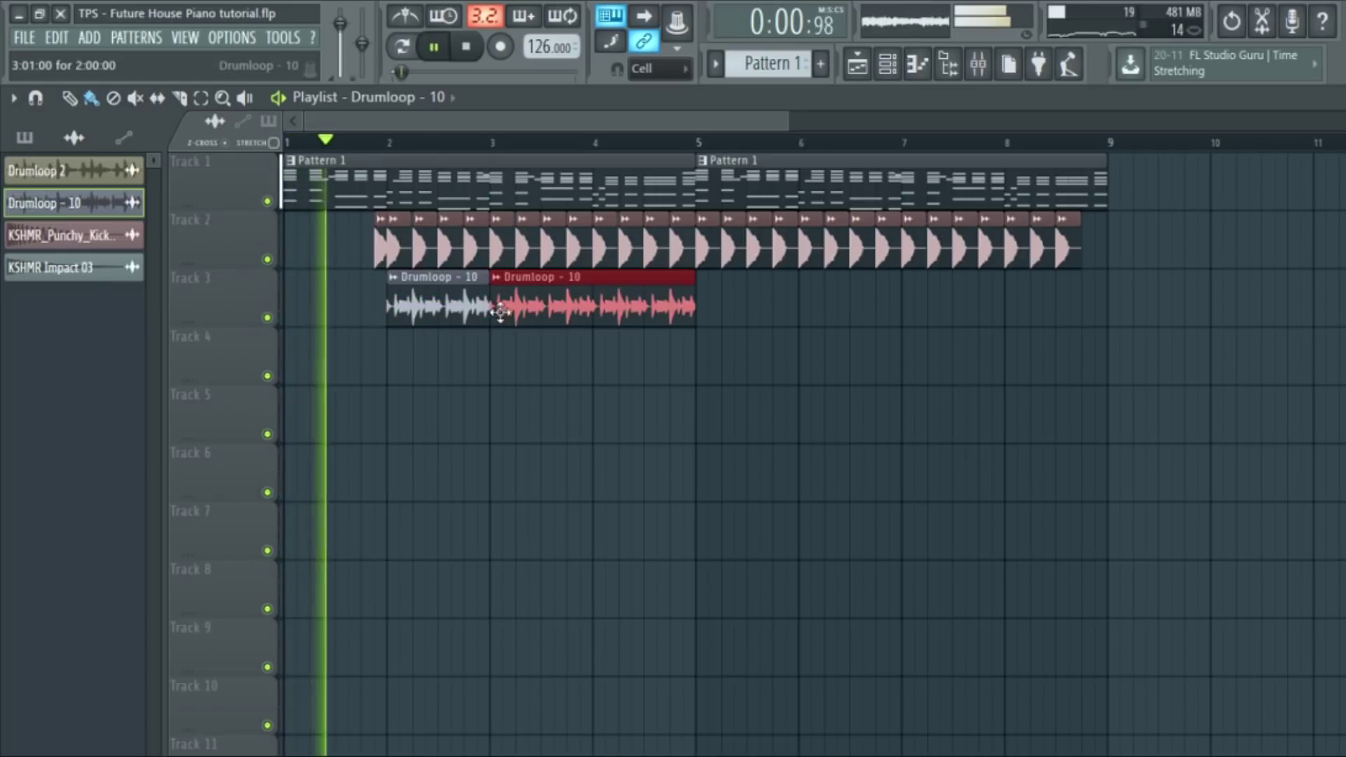
pyautogui.click(708, 307)
pyautogui.click(922, 306)
pyautogui.moveTo(1058, 325); pyautogui.dragTo(1030, 313)
pyautogui.scroll(1, 564, 336)
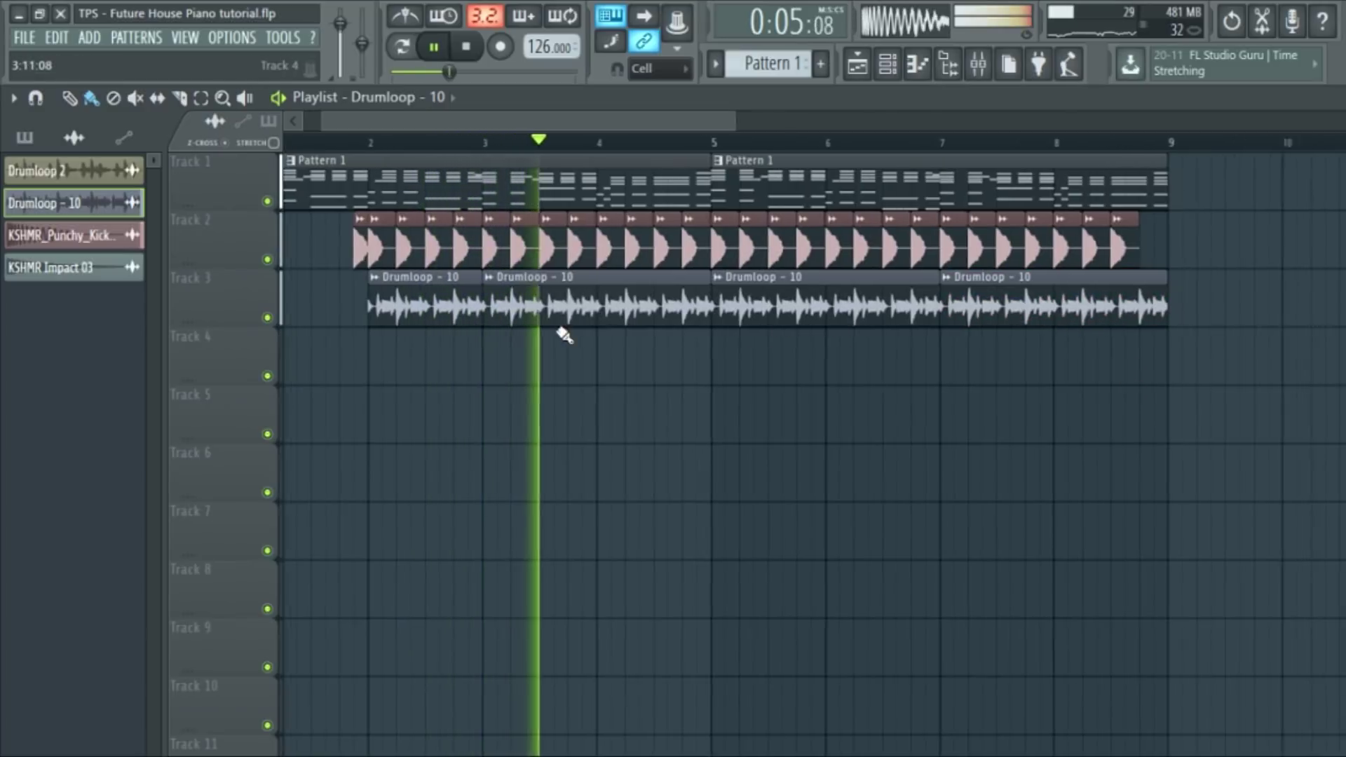
pyautogui.scroll(2, 596, 340)
pyautogui.scroll(-5, 627, 348)
pyautogui.press('space')
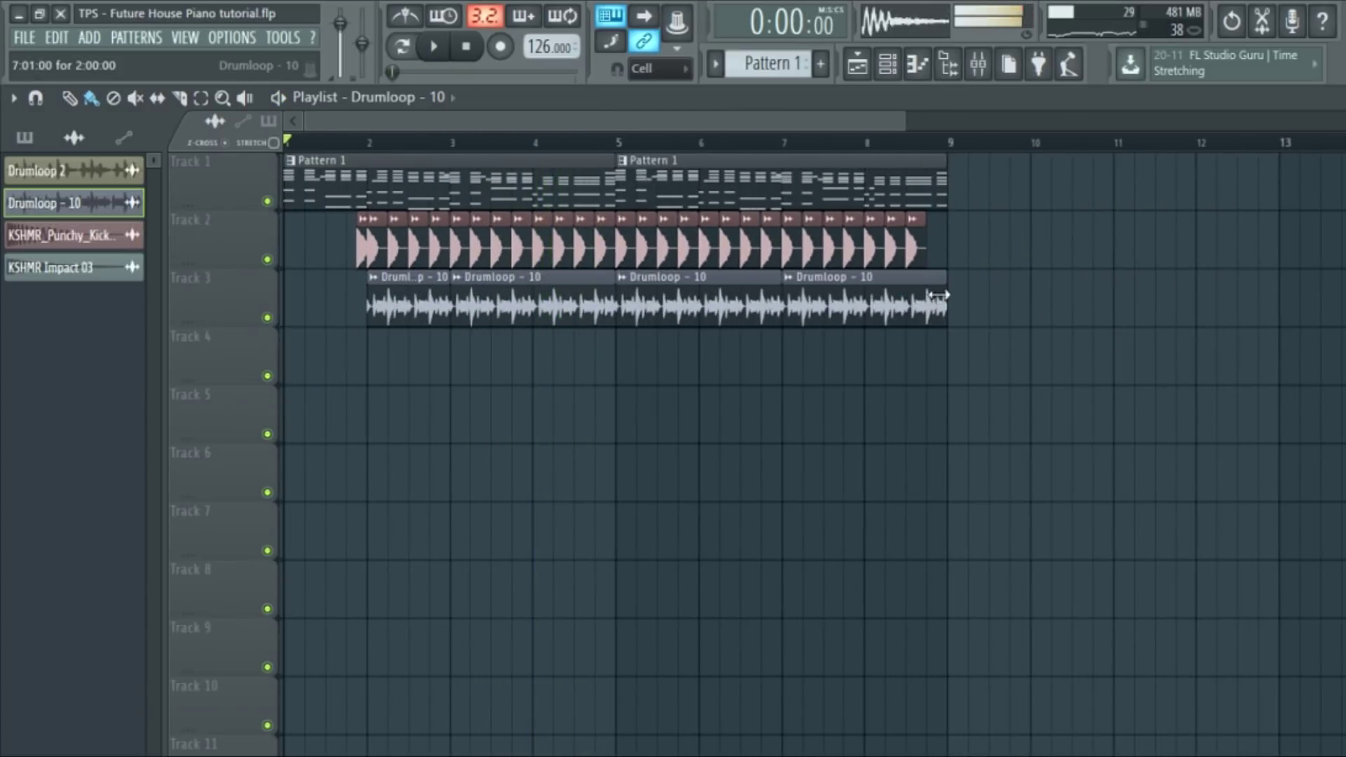
# Step: Lay Drumloop 2 along Track 4 from bar 2 through bar 8, and place KSHMR Impact 03 on Track 5 at bar 9
pyautogui.moveTo(71, 179); pyautogui.dragTo(272, 370)
pyautogui.moveTo(448, 359); pyautogui.dragTo(940, 361)
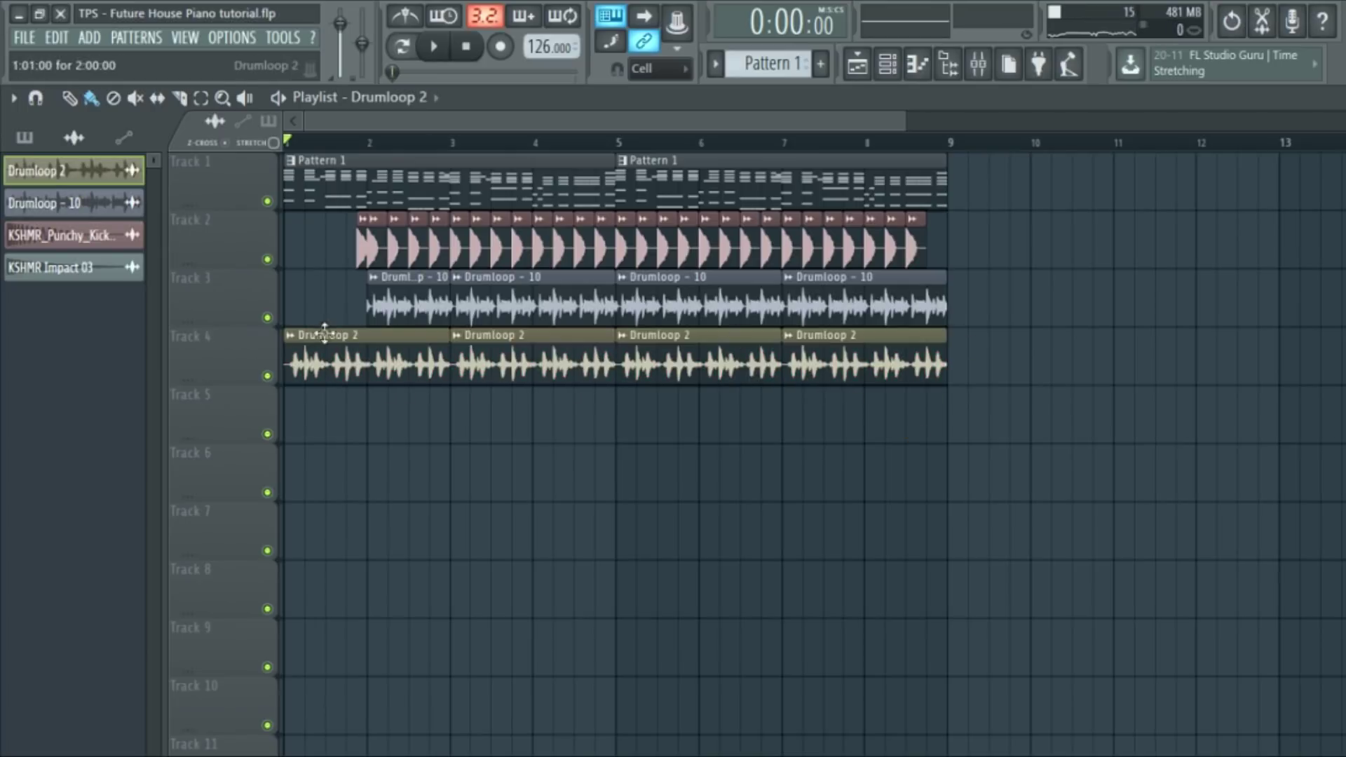
pyautogui.moveTo(286, 361); pyautogui.dragTo(367, 361)
pyautogui.press('space')
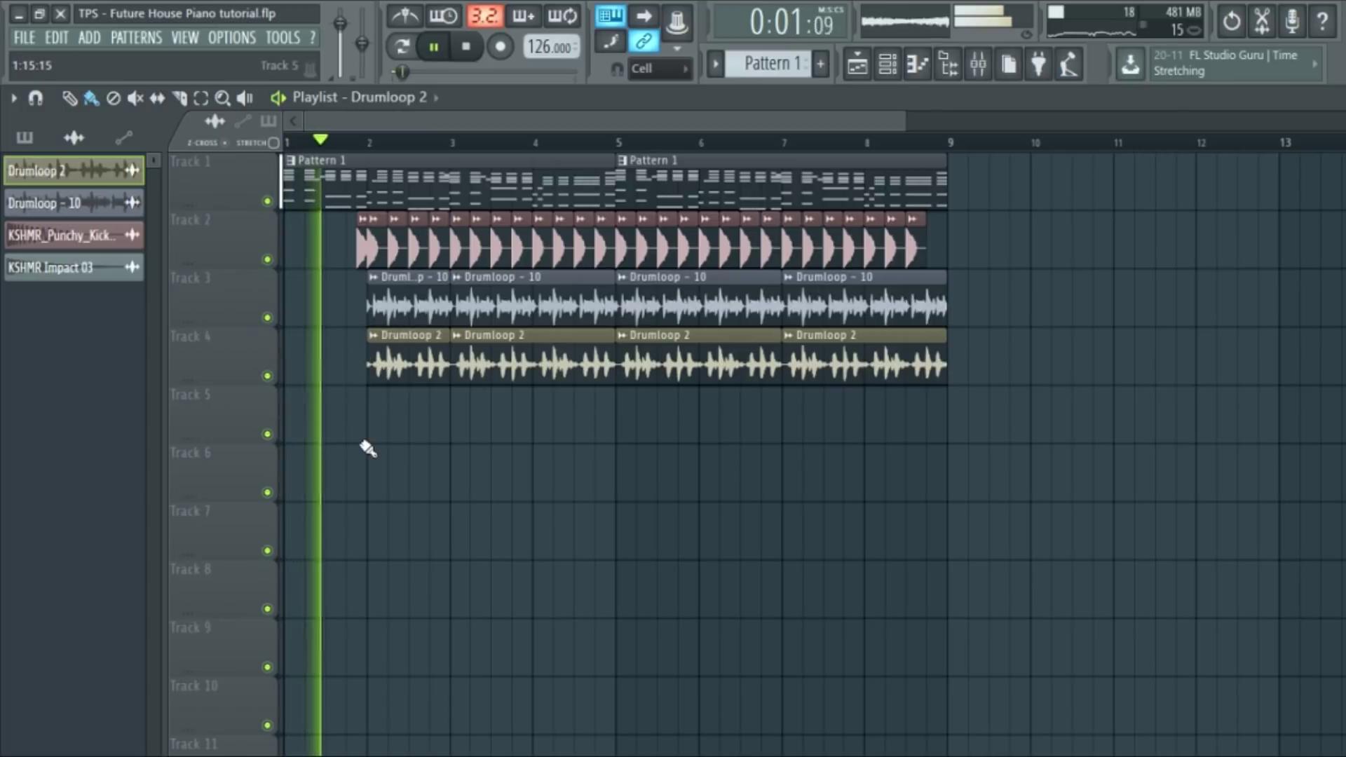
pyautogui.press('space')
pyautogui.moveTo(133, 268); pyautogui.dragTo(1011, 428)
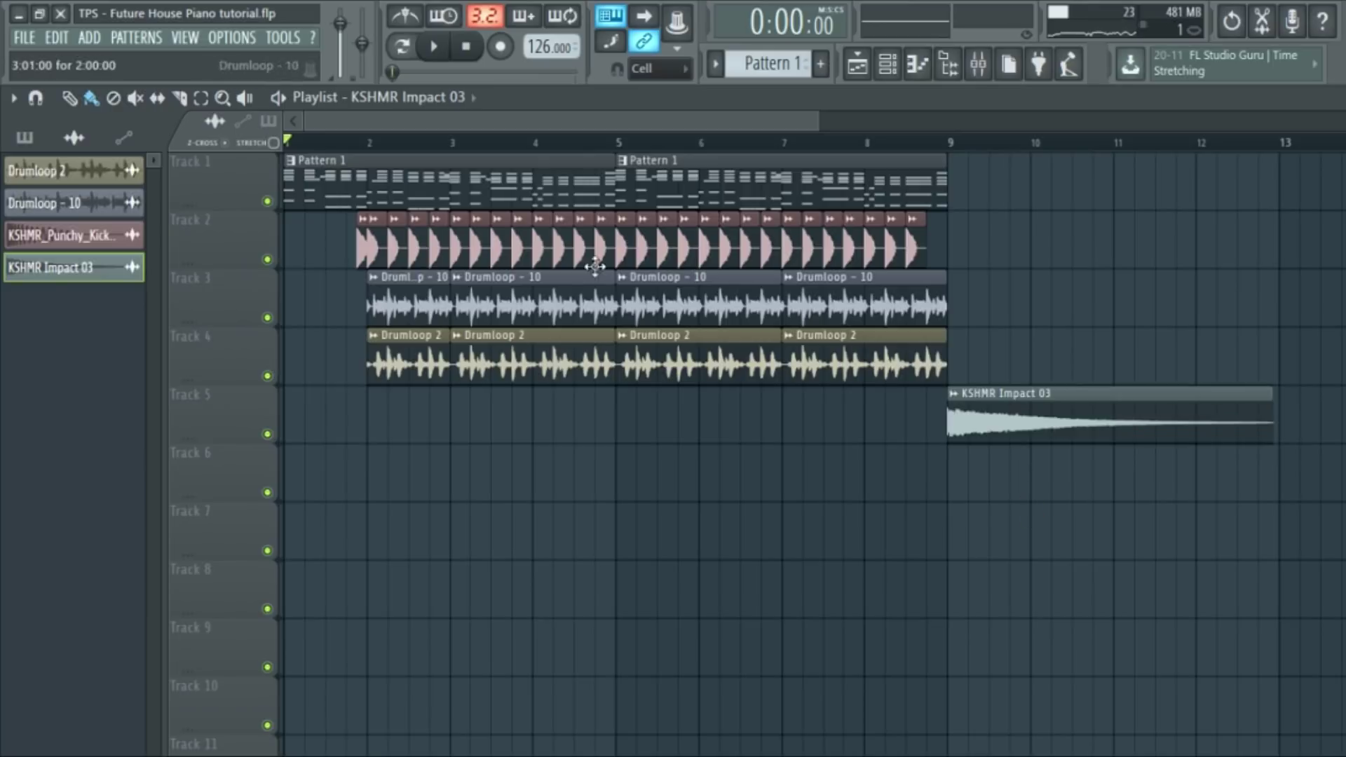
# Step: Create automation clips for the Kickstart mix level on both the FL Keys and M1 mixer tracks
pyautogui.click(994, 67)
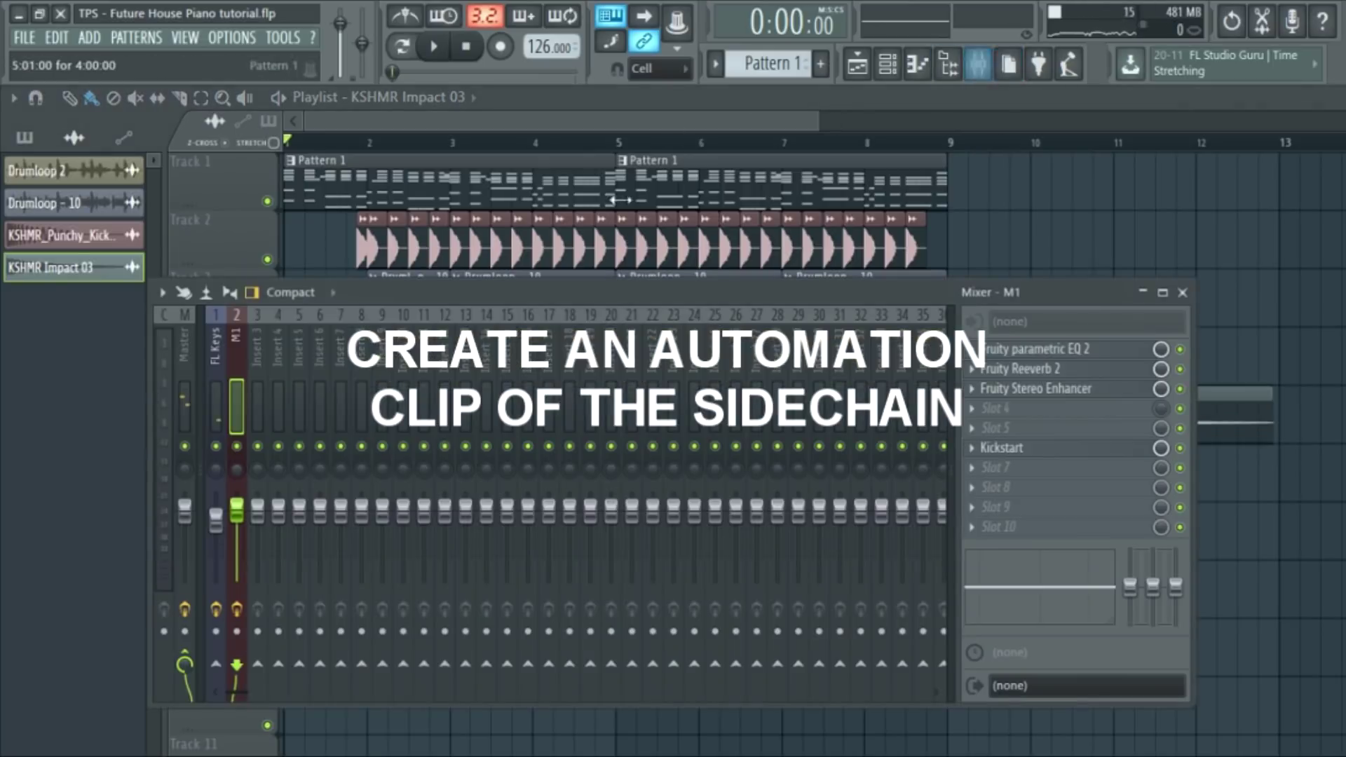
pyautogui.click(216, 339)
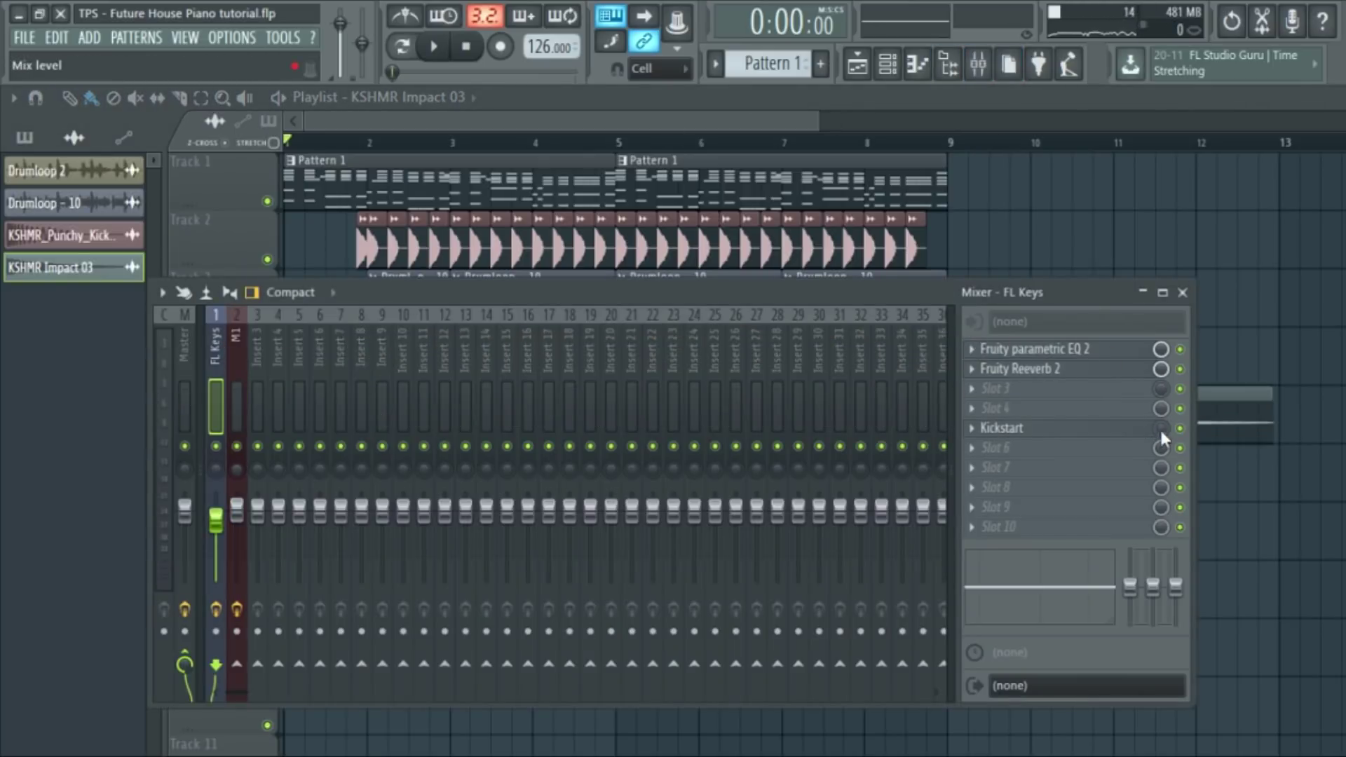
pyautogui.click(1196, 561)
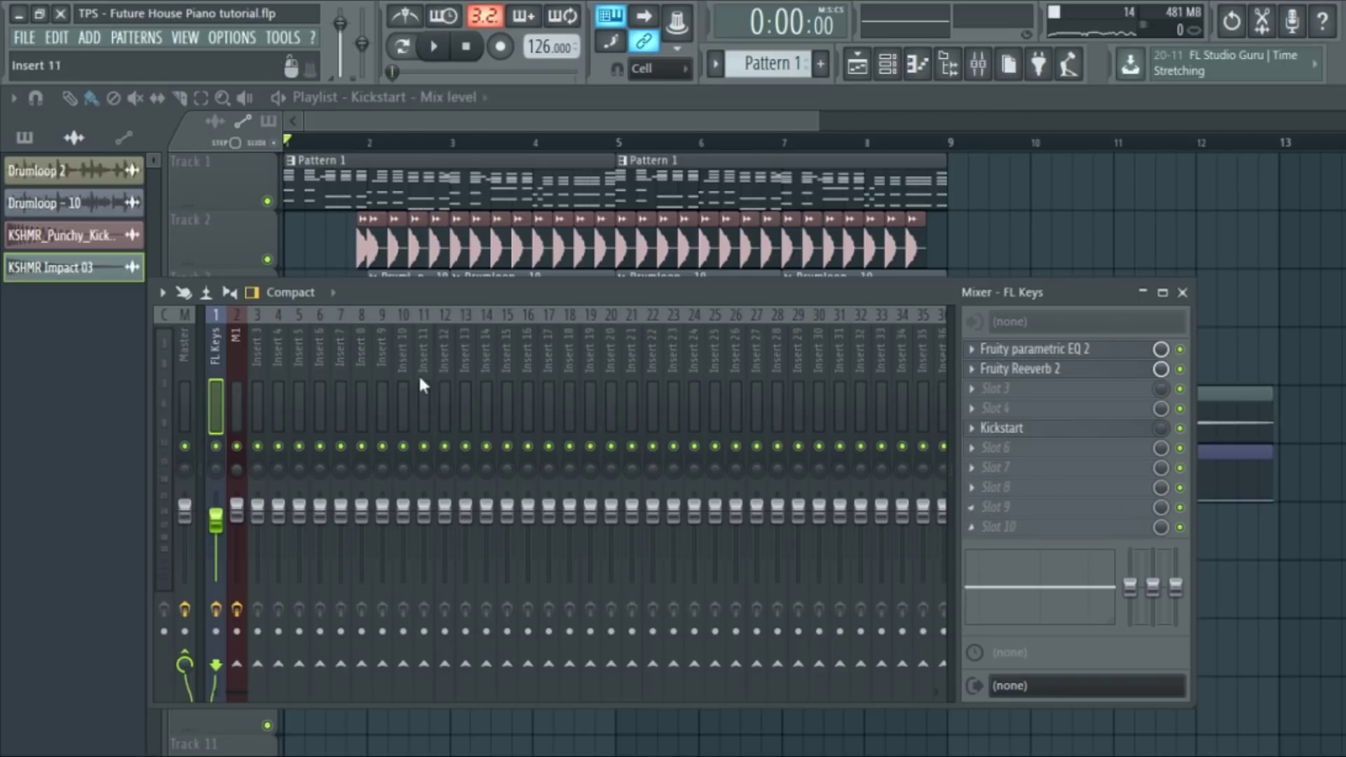
pyautogui.click(239, 342)
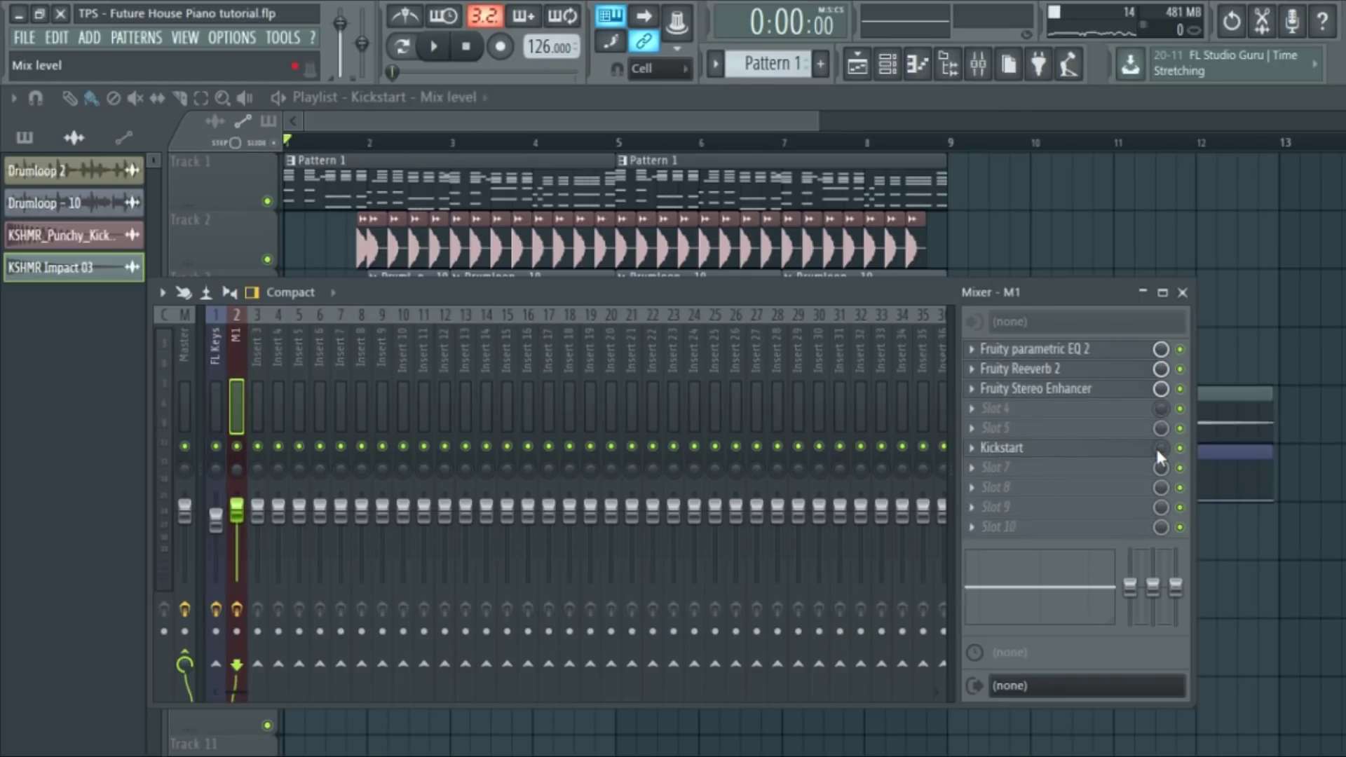
pyautogui.click(1182, 292)
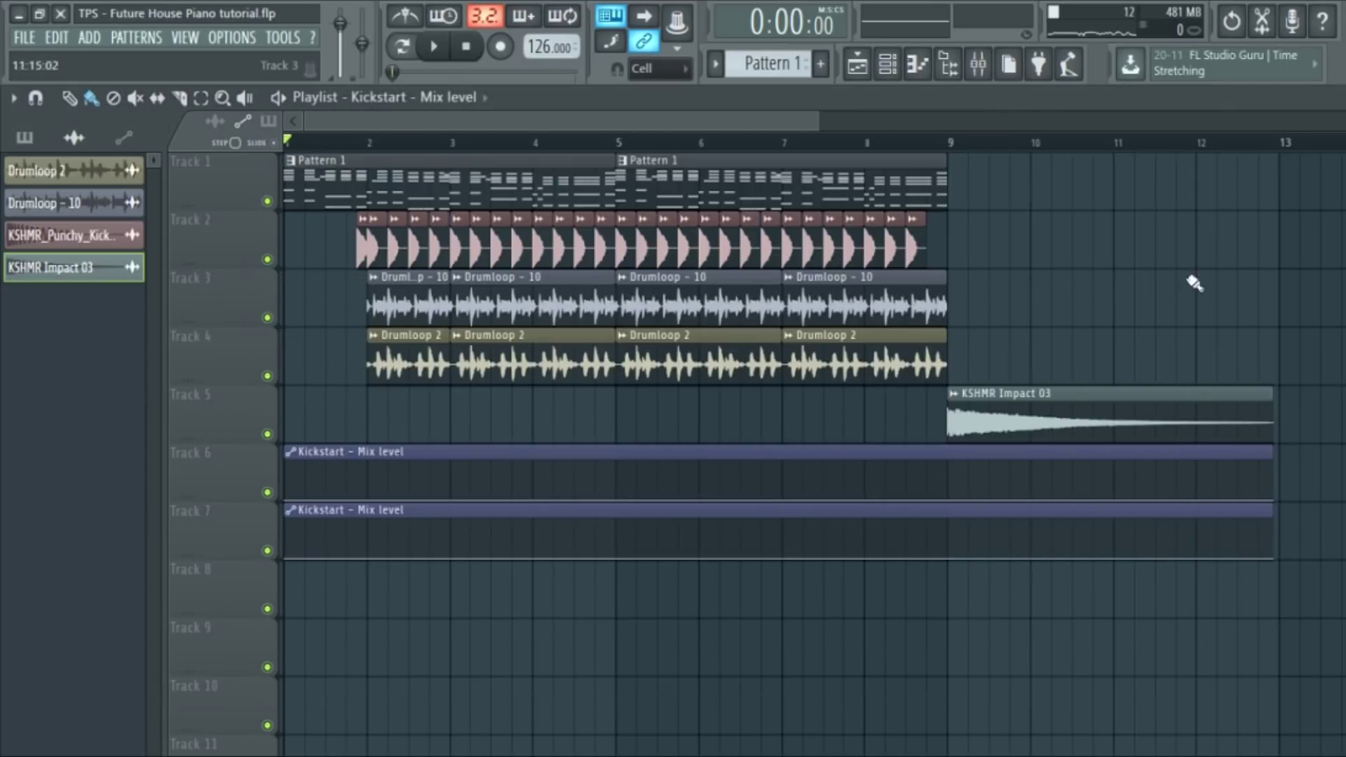
# Step: Shape both Kickstart mix level clips to curve up to 100% at bar 2 and hold that level to their end
pyautogui.moveTo(370, 488); pyautogui.dragTo(386, 450)
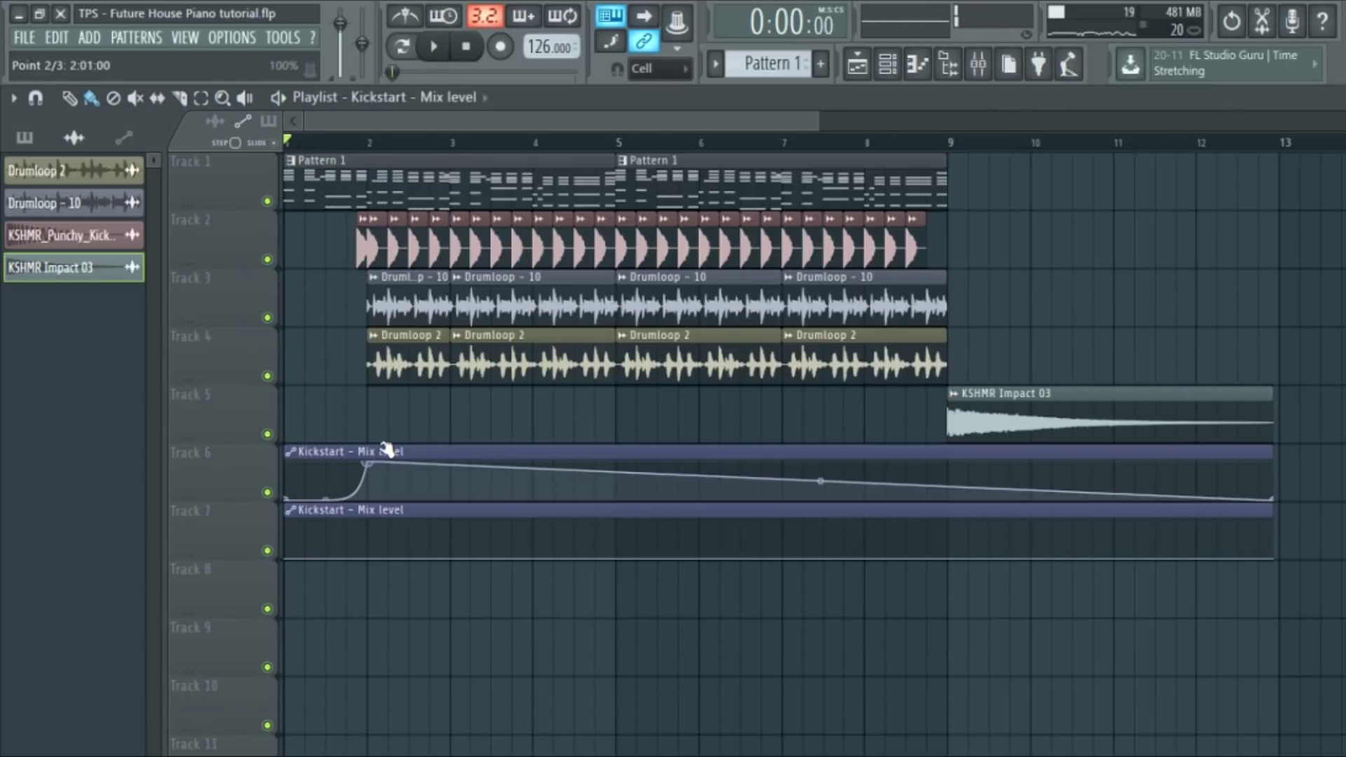
pyautogui.moveTo(1276, 498); pyautogui.dragTo(1290, 464)
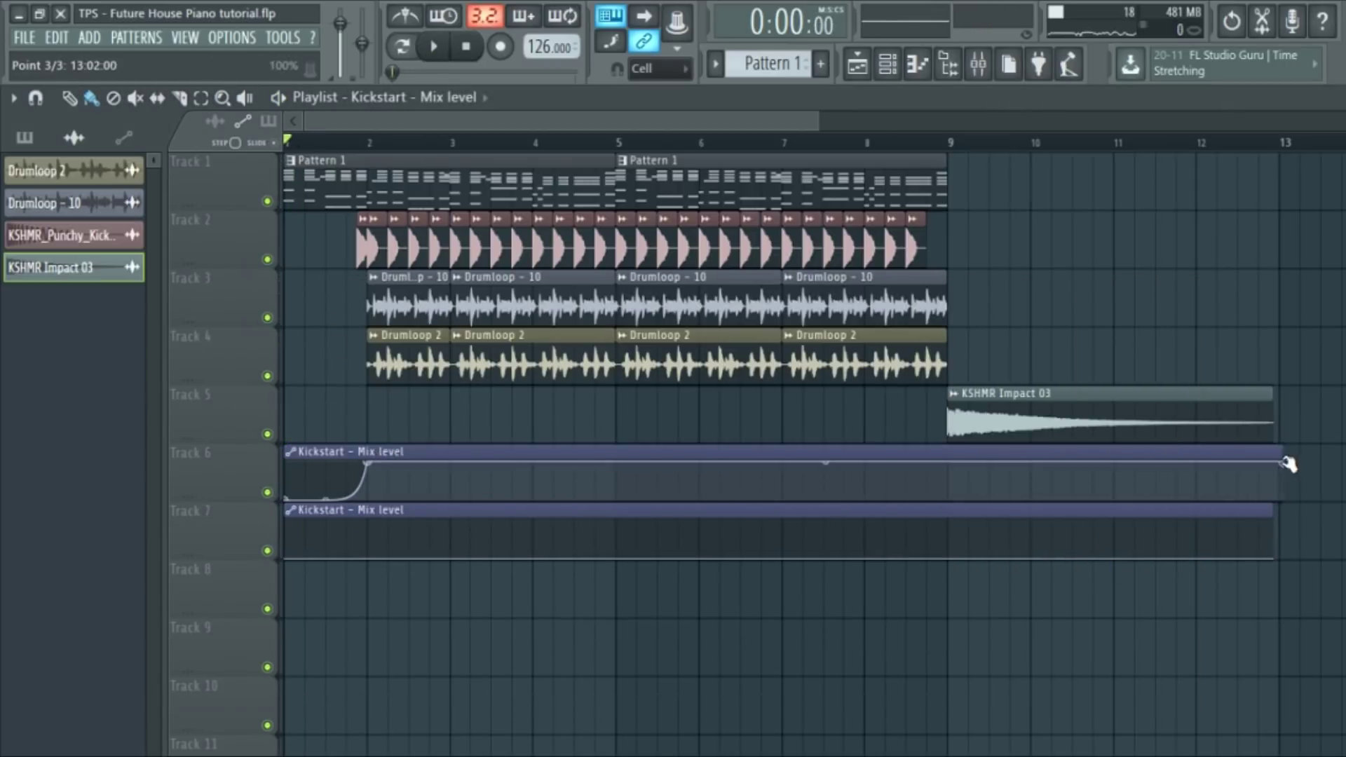
pyautogui.press('space')
pyautogui.rightClick(370, 526)
pyautogui.moveTo(370, 525); pyautogui.dragTo(375, 511)
pyautogui.press('space')
pyautogui.moveTo(1274, 558); pyautogui.dragTo(1290, 517)
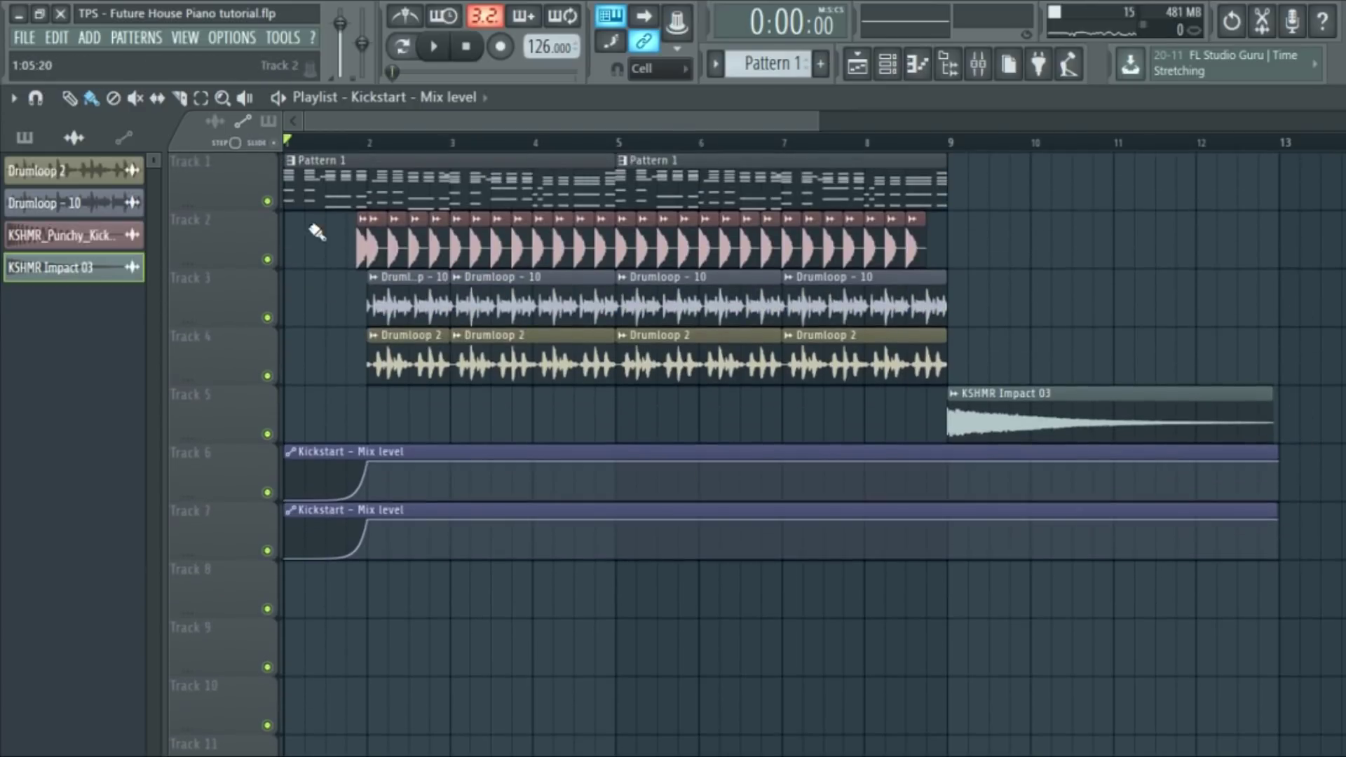
# Step: Solo the kick and both drum loops on Tracks 2 to 4 and listen to them, skipping ahead towards bar 8
pyautogui.rightClick(267, 259)
pyautogui.click(267, 318)
pyautogui.click(267, 376)
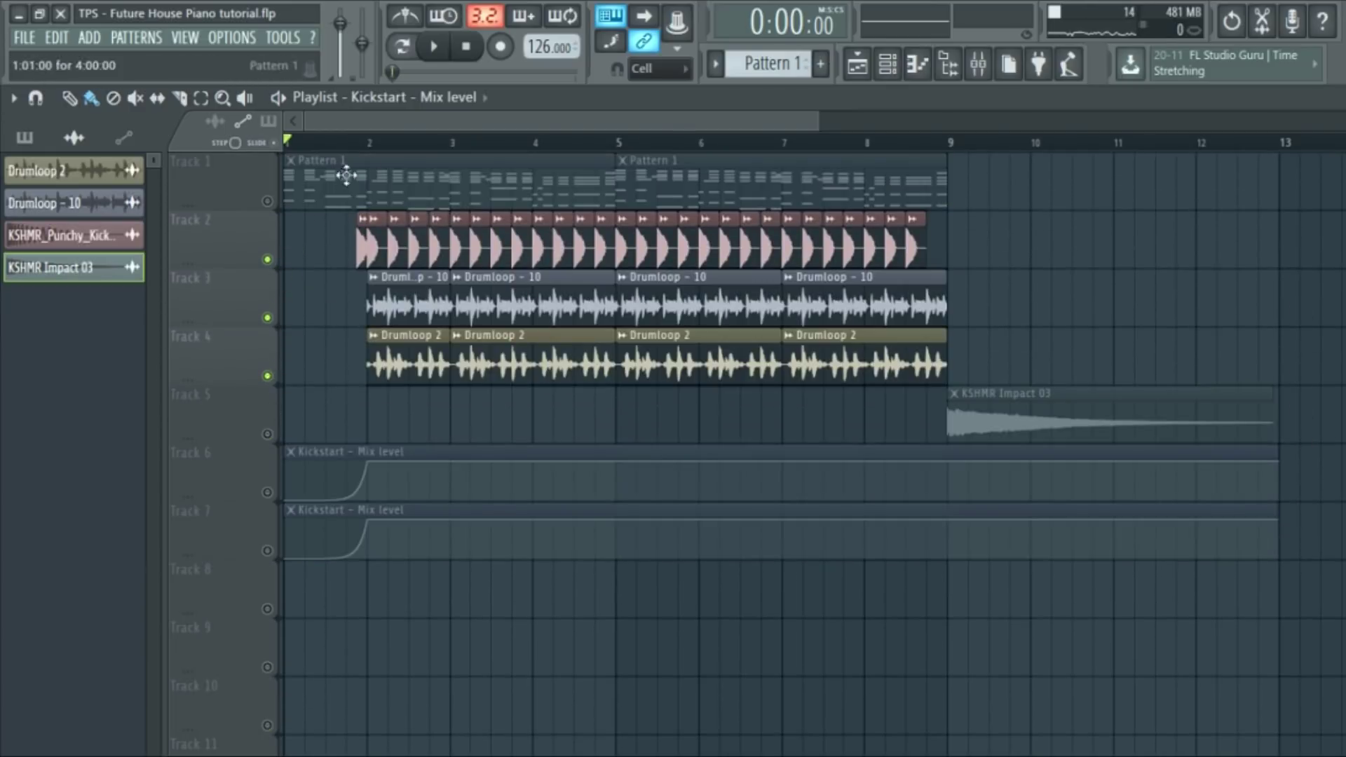
pyautogui.press('space')
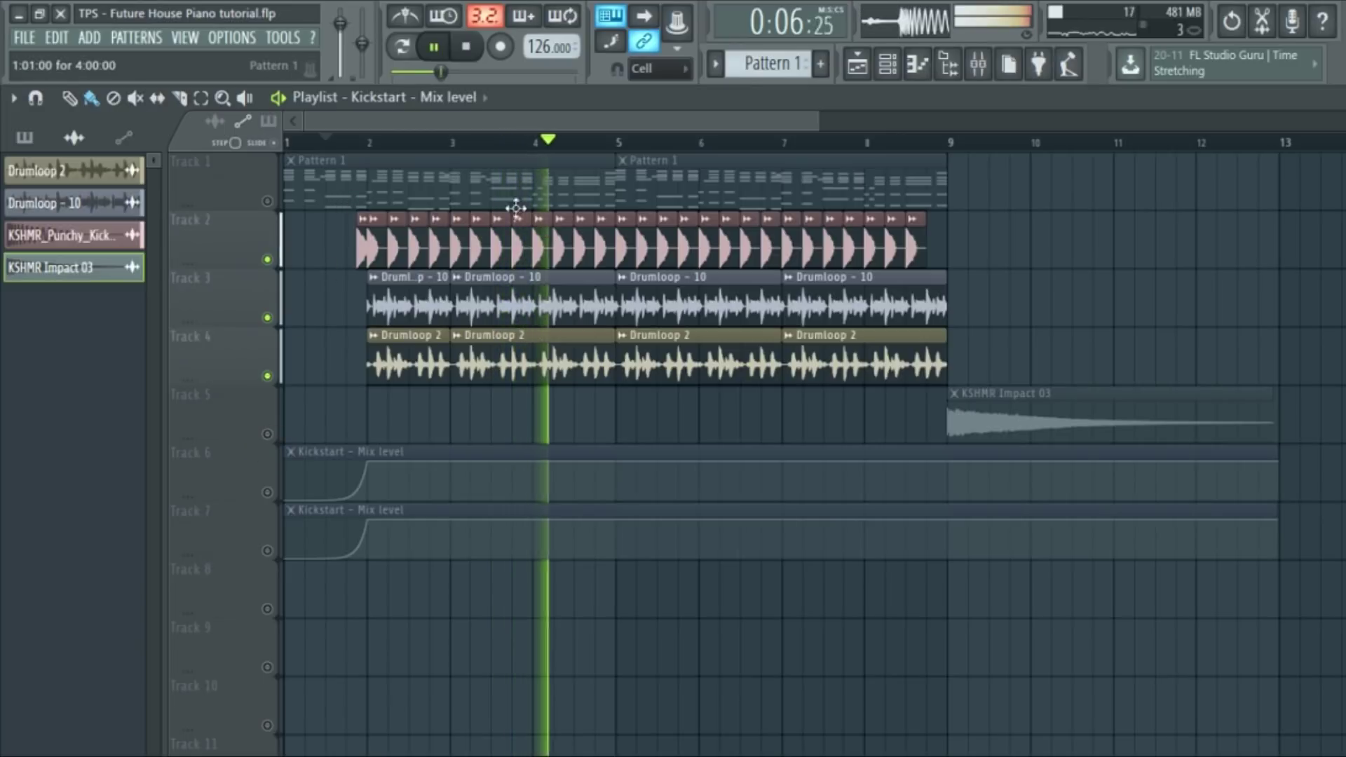
pyautogui.click(771, 144)
pyautogui.click(851, 144)
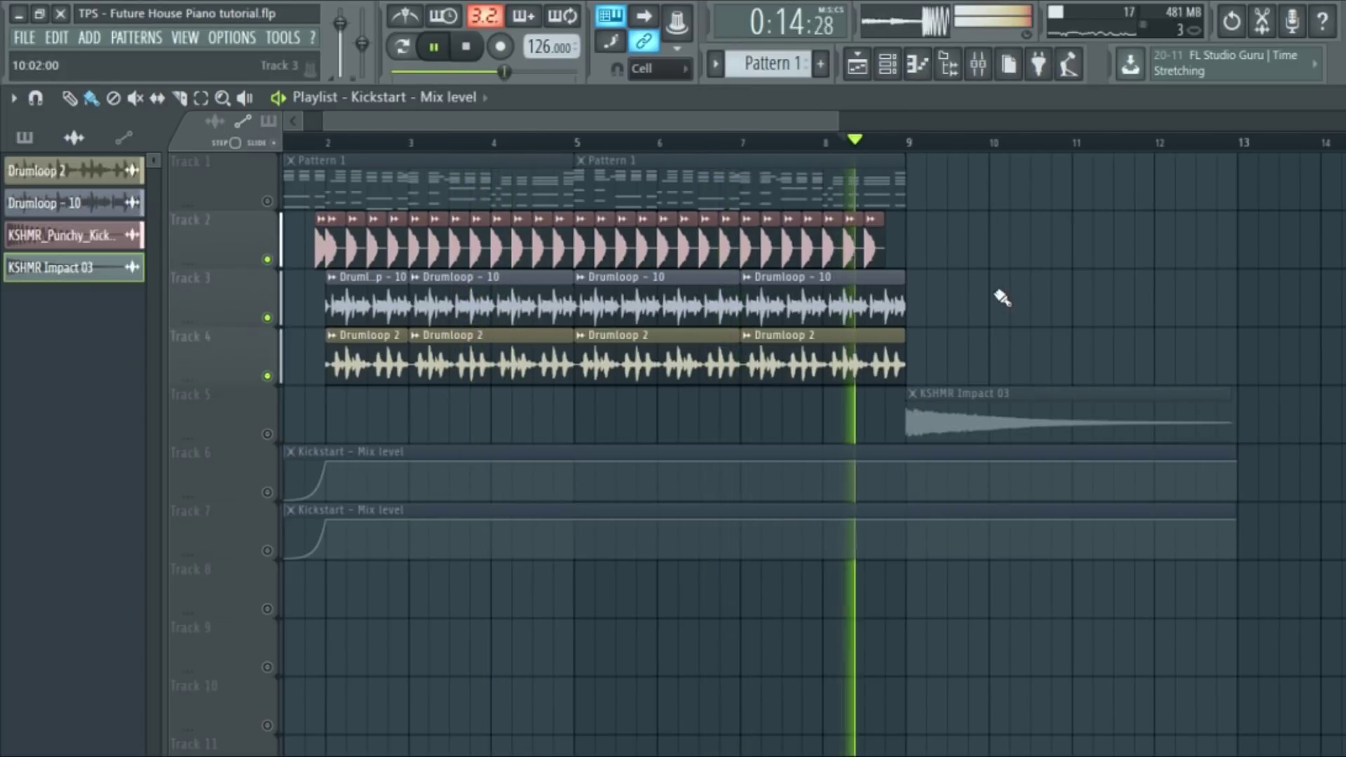
# Step: Unmute the impact on Track 5, stop playback, and toggle its solo to re-enable all playlist tracks
pyautogui.click(267, 434)
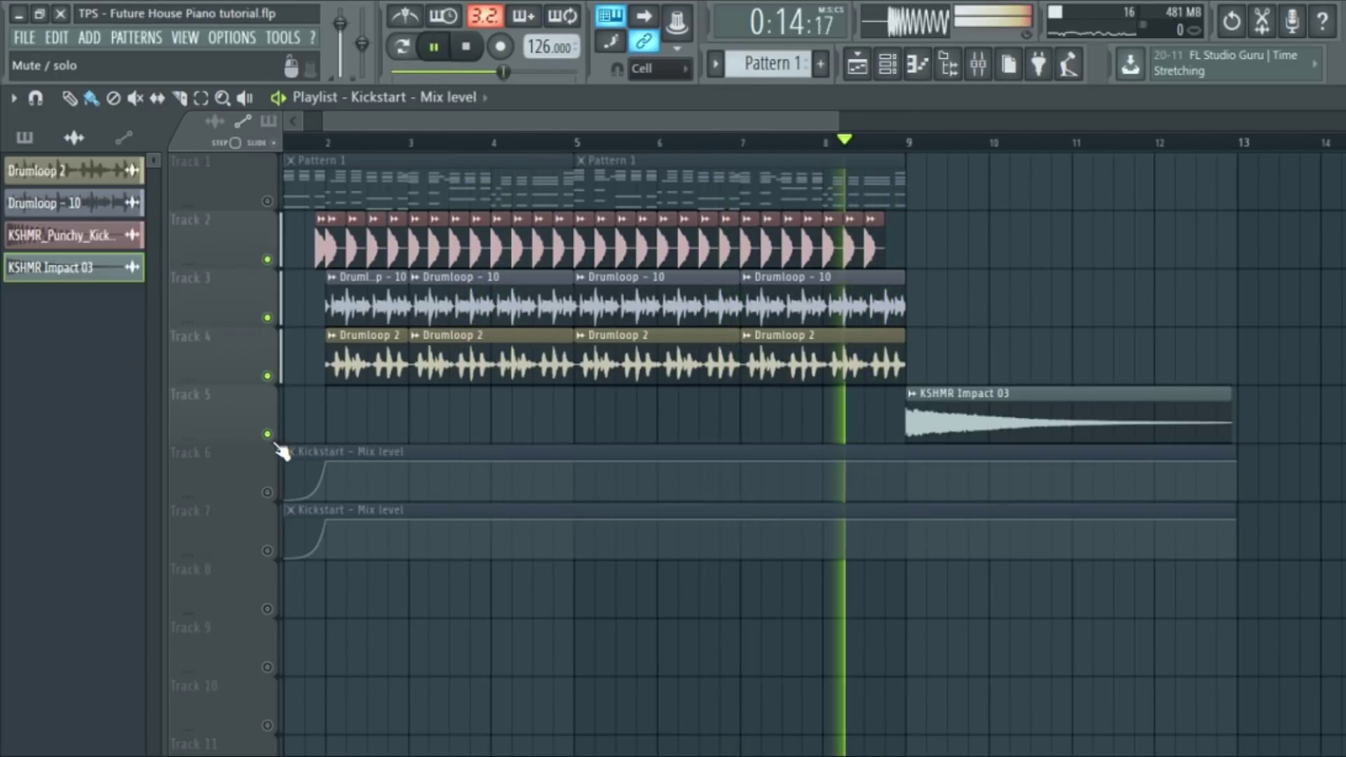
pyautogui.press('space')
pyautogui.rightClick(268, 434)
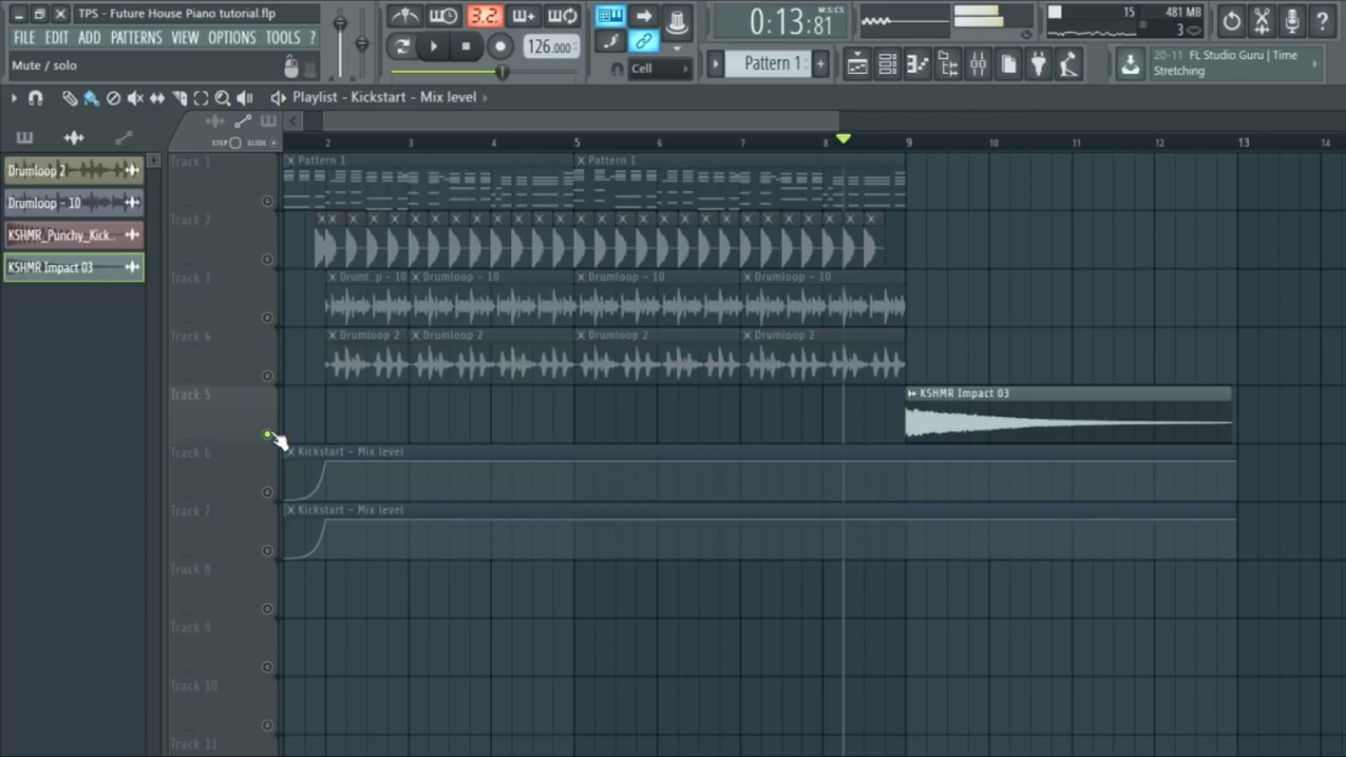
pyautogui.rightClick(268, 435)
pyautogui.hscroll(-1, 424, 140)
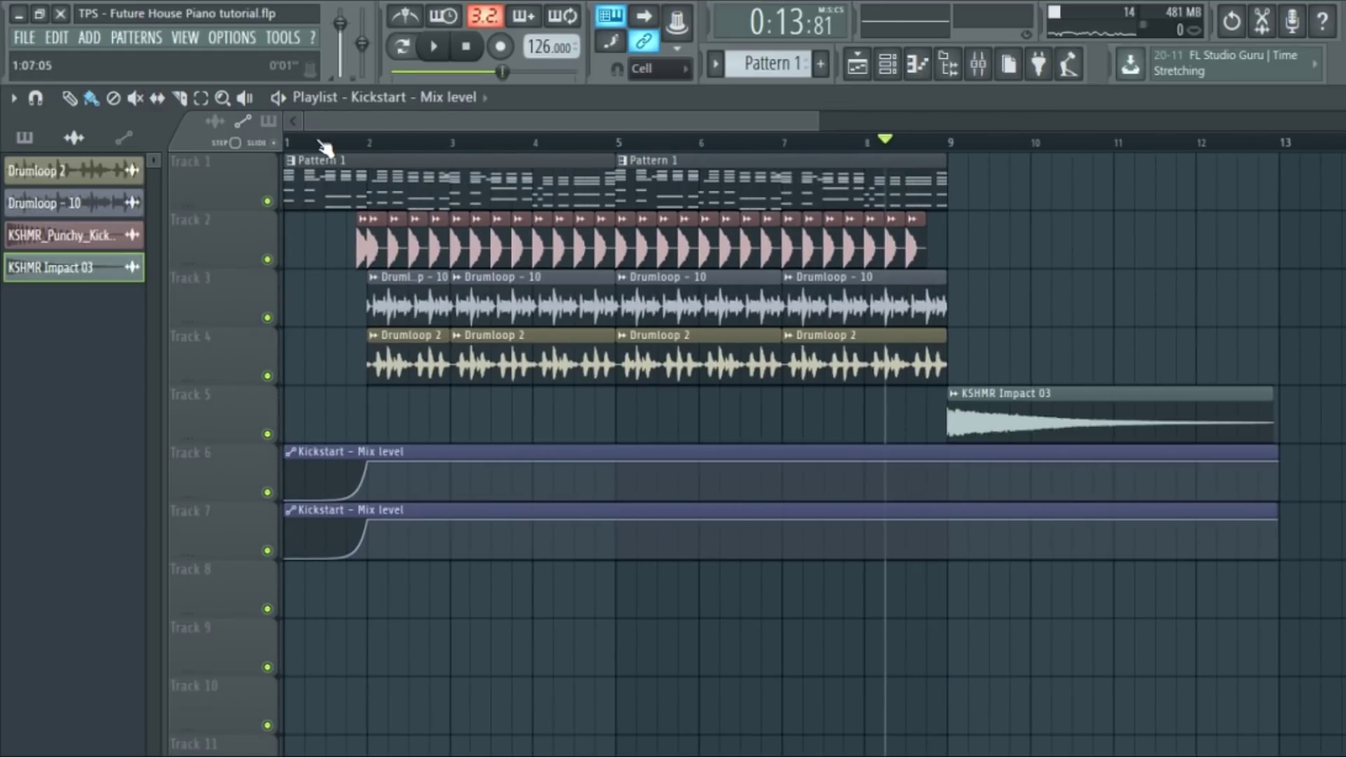